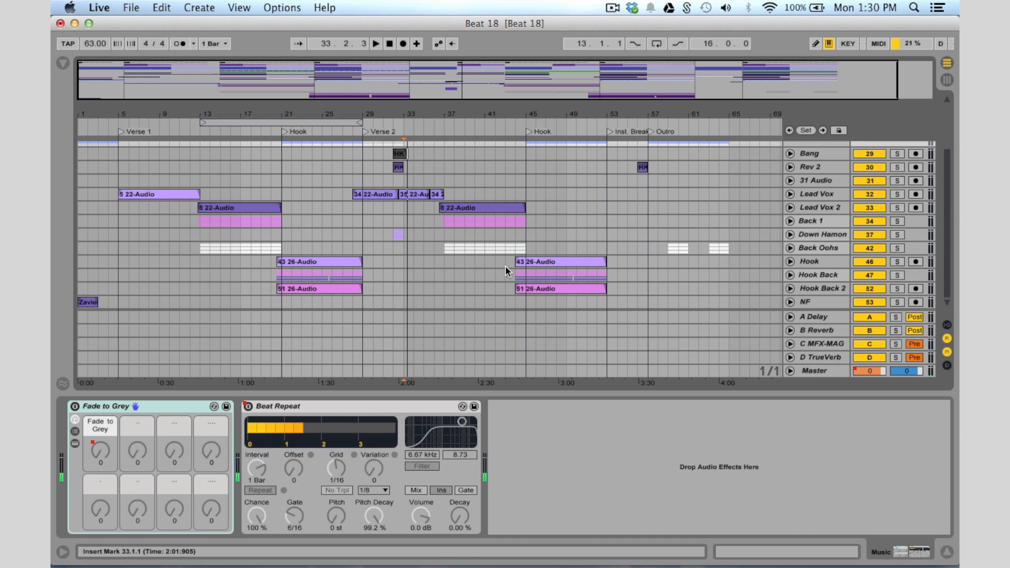
# Step: Hide the device detail view and fit the whole arrangement in the track display
pyautogui.press('super+alt+l')
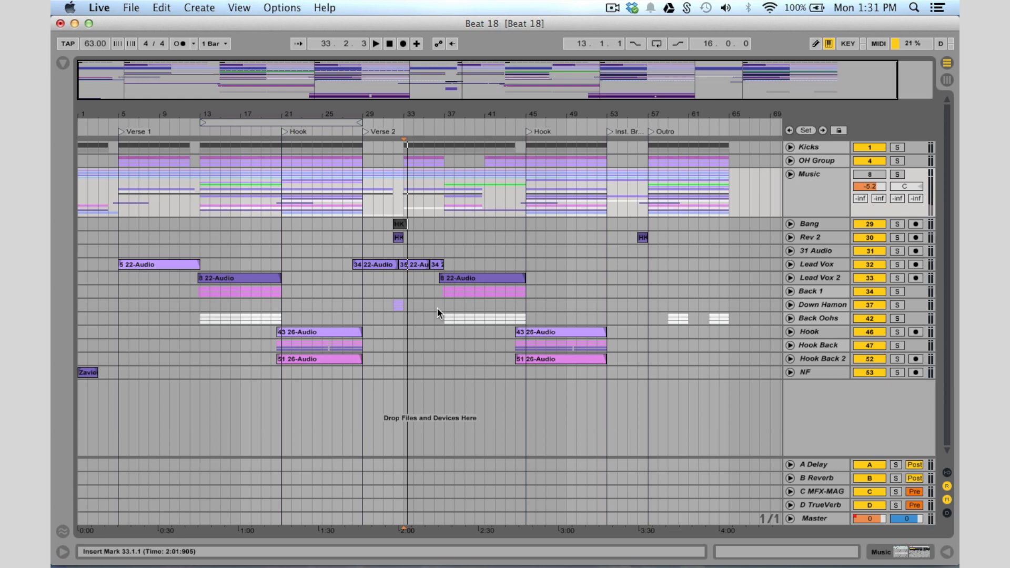
pyautogui.moveTo(329, 92)
pyautogui.mouseDown()
pyautogui.moveTo(323, 145)
pyautogui.moveTo(326, 93)
pyautogui.mouseUp()
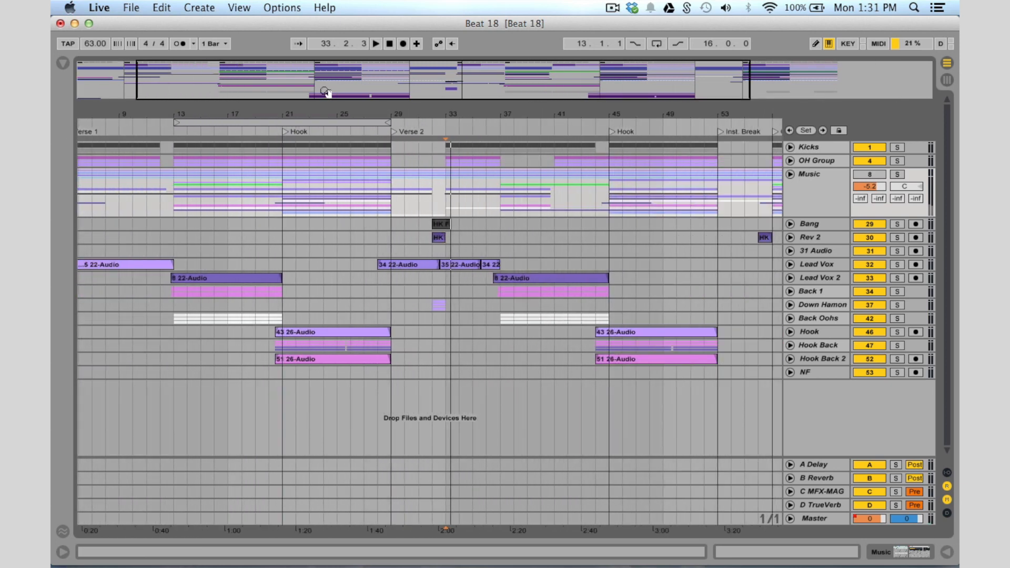
pyautogui.moveTo(324, 89)
pyautogui.mouseDown()
pyautogui.moveTo(333, 77)
pyautogui.moveTo(336, 87)
pyautogui.mouseUp()
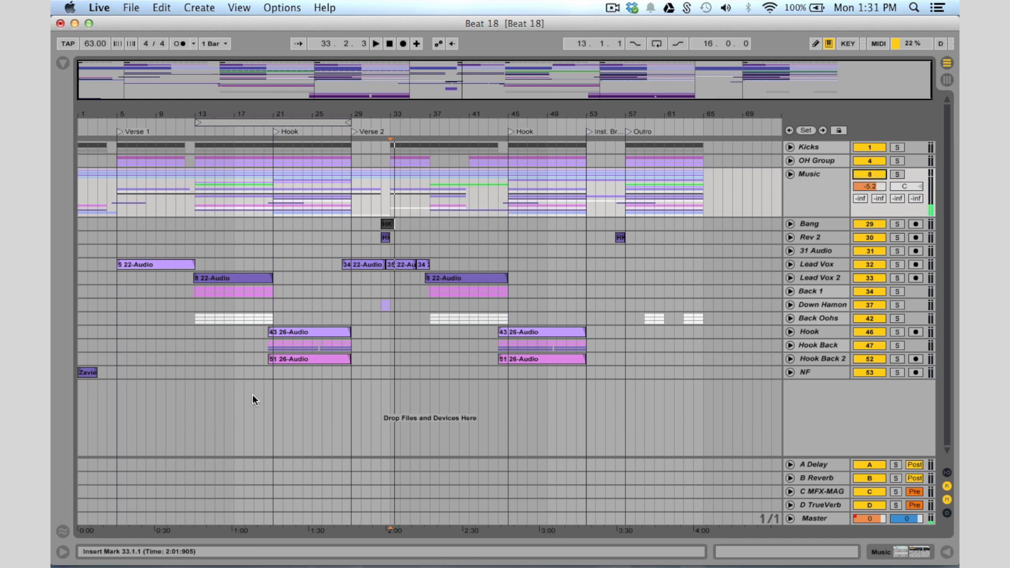
# Step: Play the song from bar 20 and deactivate the Music group
pyautogui.click(254, 372)
pyautogui.press('space')
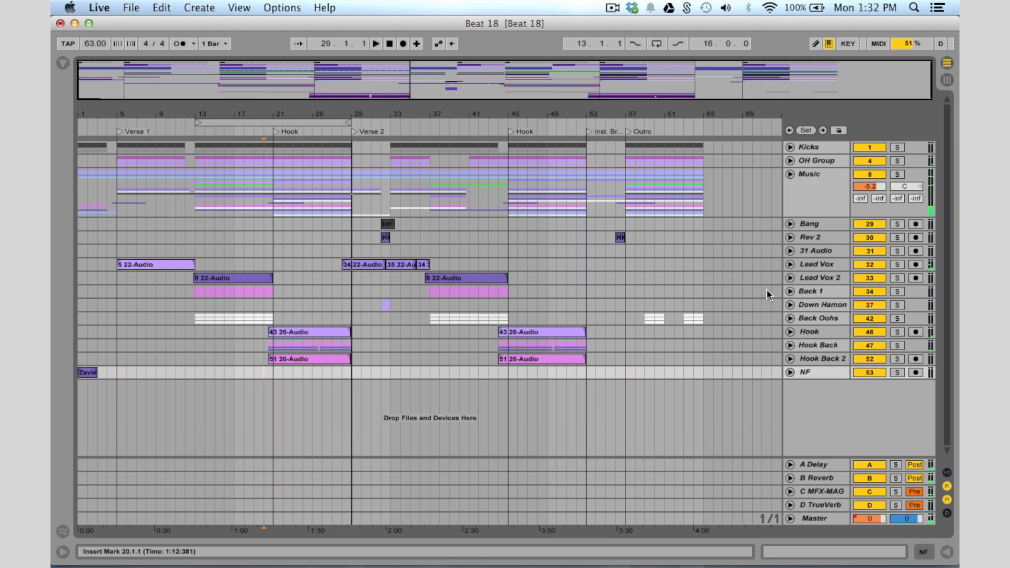
pyautogui.click(866, 172)
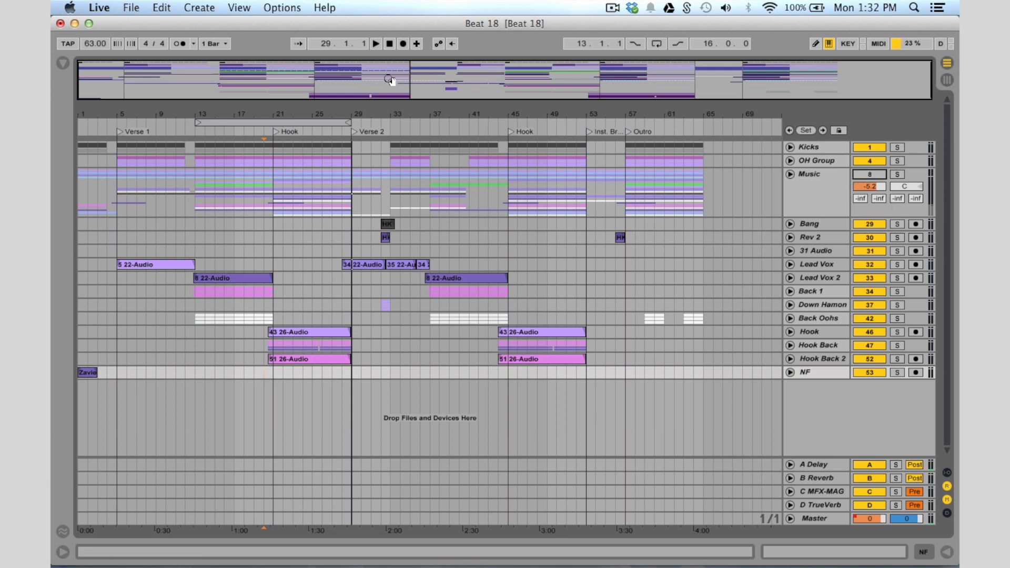
# Step: Unfold the Music group to look through its tracks, and fold it again
pyautogui.moveTo(387, 80); pyautogui.dragTo(371, 80)
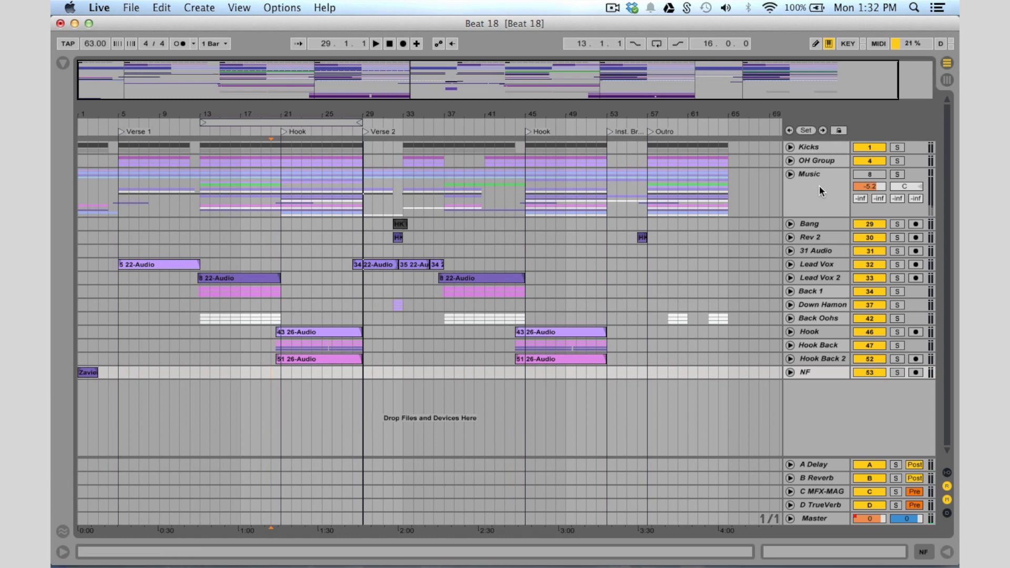
pyautogui.click(799, 178)
pyautogui.click(791, 174)
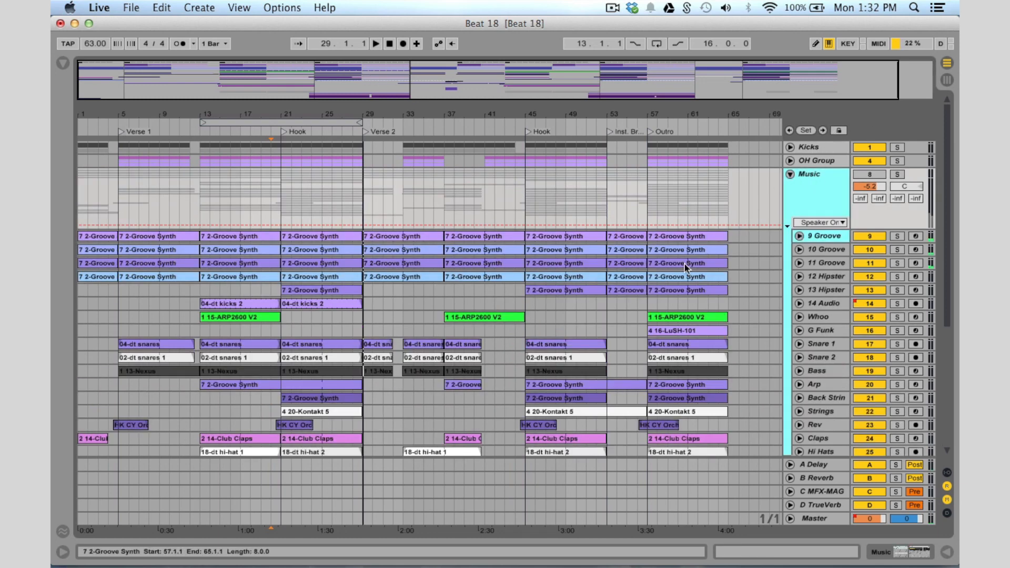
pyautogui.scroll(-4, 685, 268)
pyautogui.scroll(4, 686, 268)
pyautogui.click(790, 174)
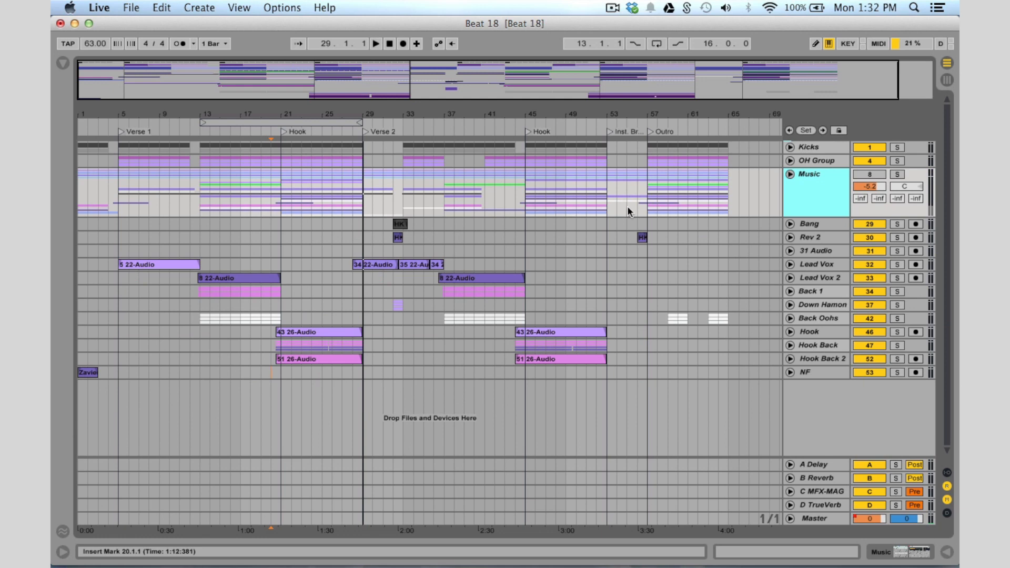
# Step: Examine the Music group's Speaker On automation lane and its tracks around the first Hook and Verse 2, and refold the group
pyautogui.moveTo(421, 81); pyautogui.dragTo(364, 84)
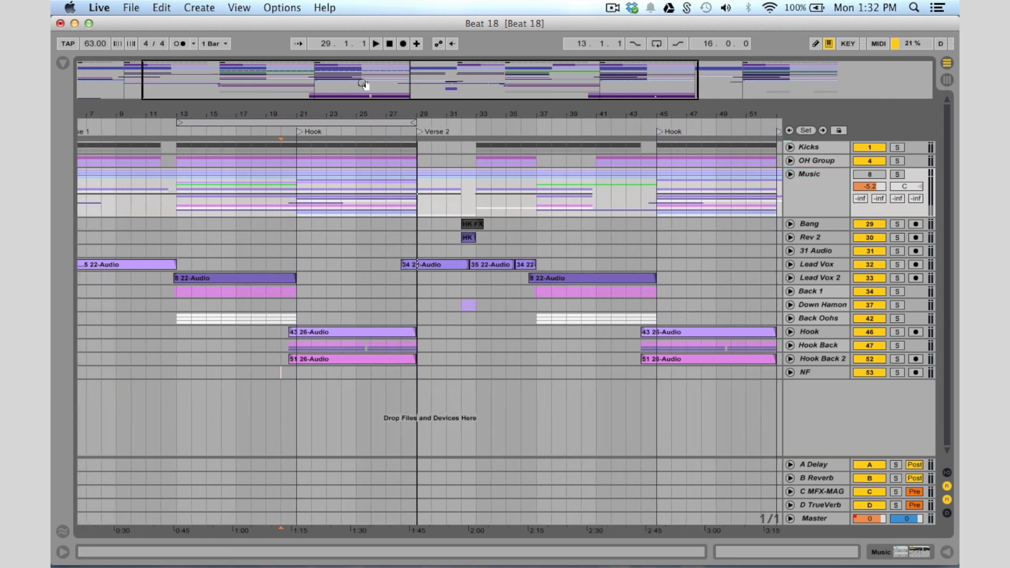
pyautogui.click(790, 174)
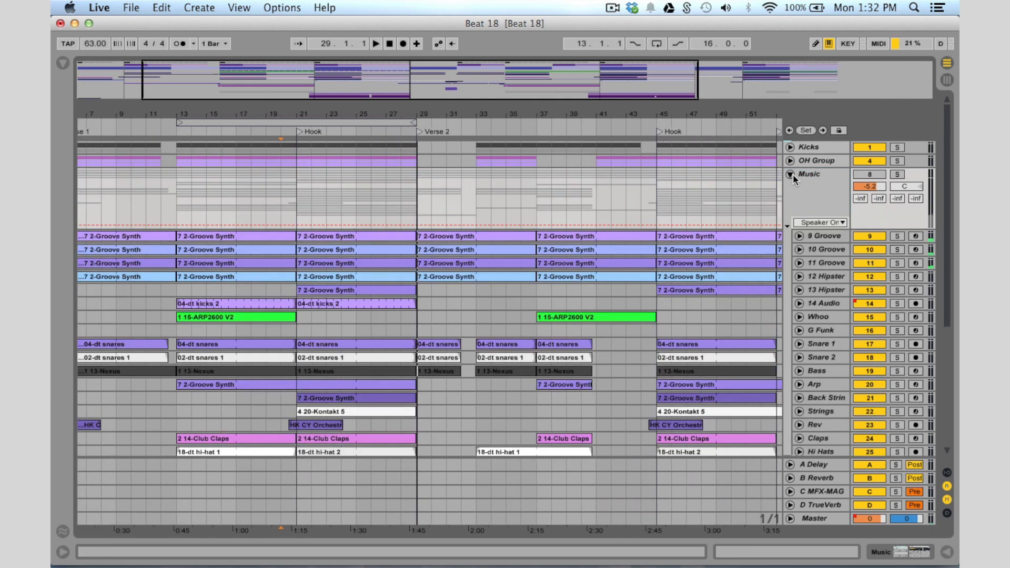
pyautogui.click(826, 188)
pyautogui.click(820, 222)
pyautogui.click(815, 205)
pyautogui.click(790, 175)
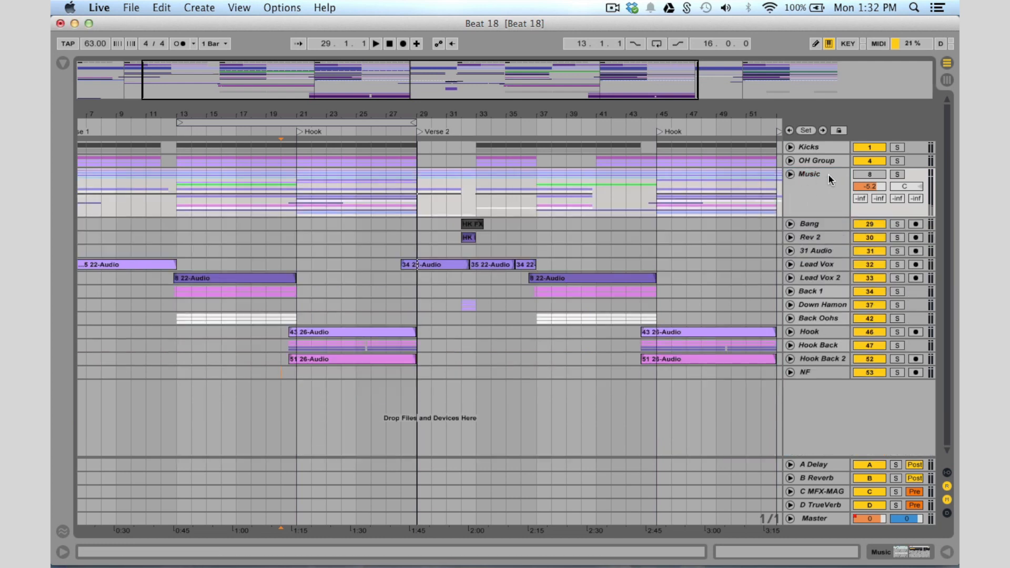
# Step: Show the Music group's device chain and select its Beat Repeat device
pyautogui.doubleClick(828, 174)
pyautogui.click(295, 409)
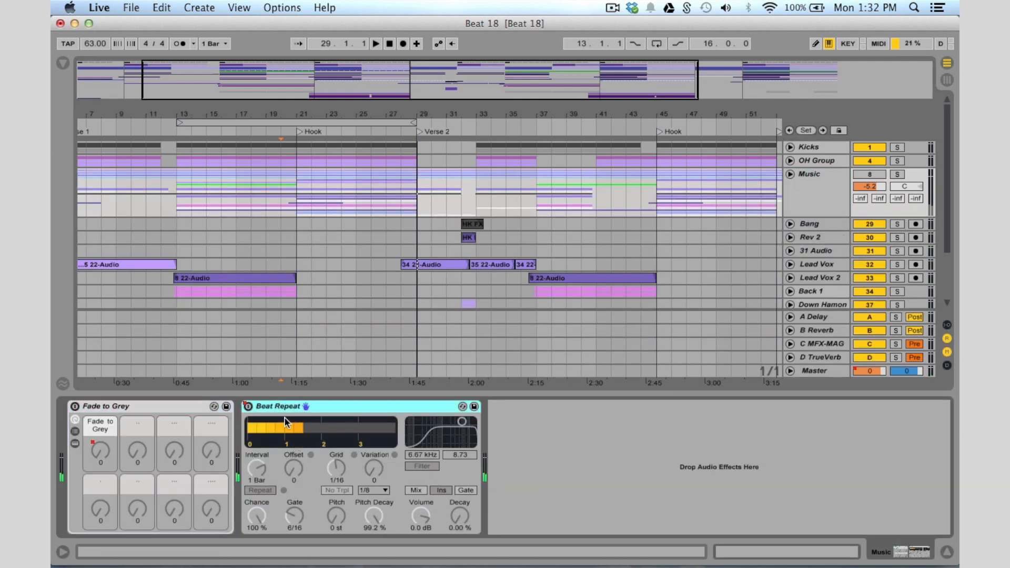
pyautogui.moveTo(452, 113); pyautogui.dragTo(456, 163)
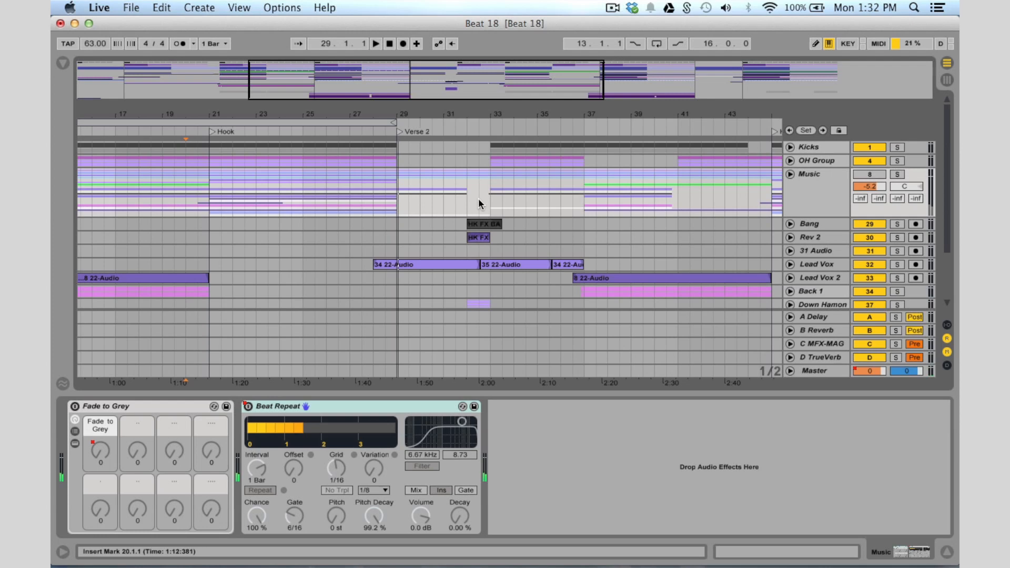
# Step: Examine the Music group's individual tracks in the Verse 2 section, and fold the group back up
pyautogui.click(814, 179)
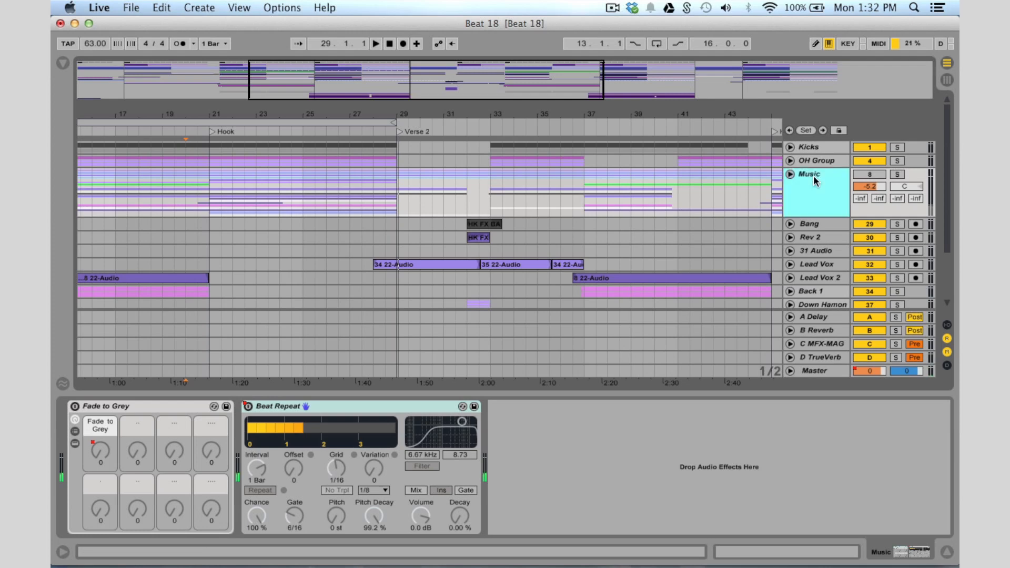
pyautogui.click(790, 174)
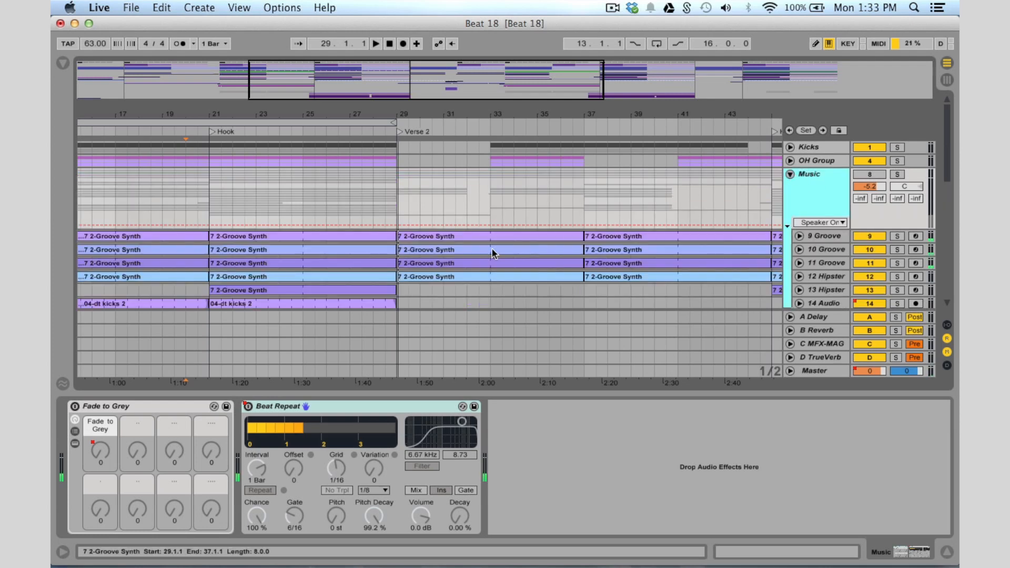
pyautogui.scroll(-3, 529, 238)
pyautogui.hscroll(1, 529, 238)
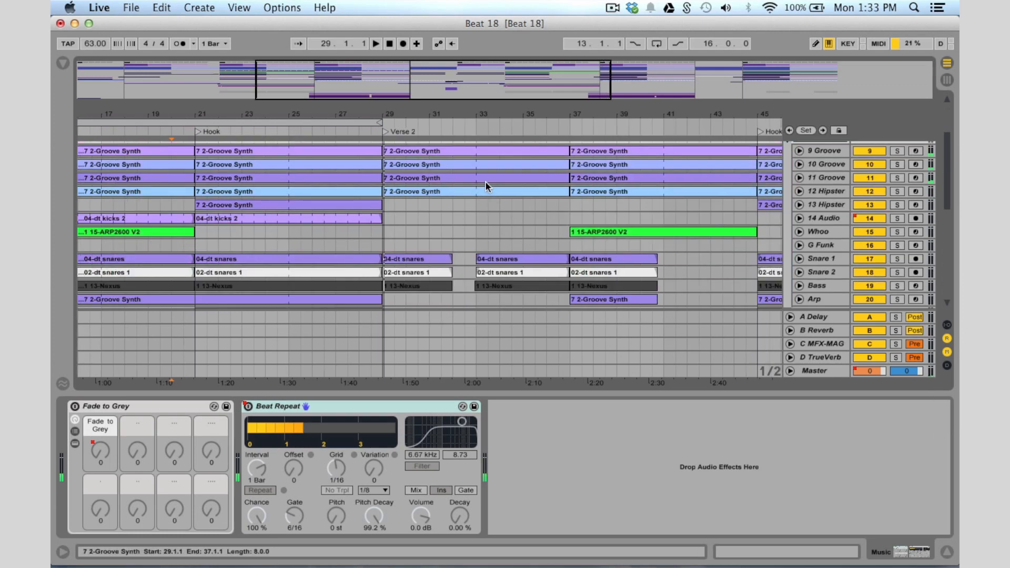
pyautogui.scroll(-3, 484, 187)
pyautogui.scroll(8, 479, 204)
pyautogui.hscroll(-1, 478, 204)
pyautogui.hscroll(1, 478, 201)
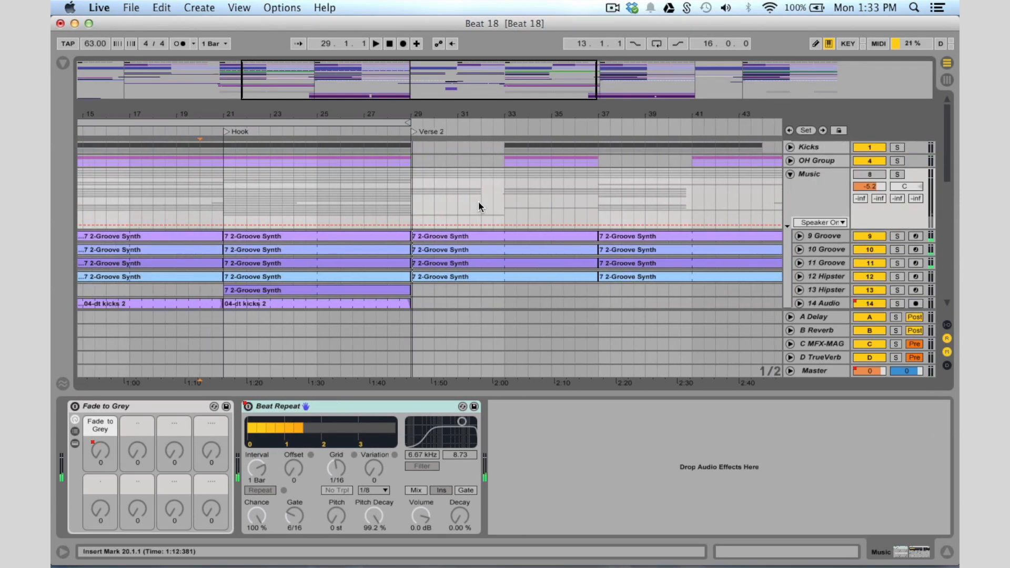
pyautogui.click(790, 175)
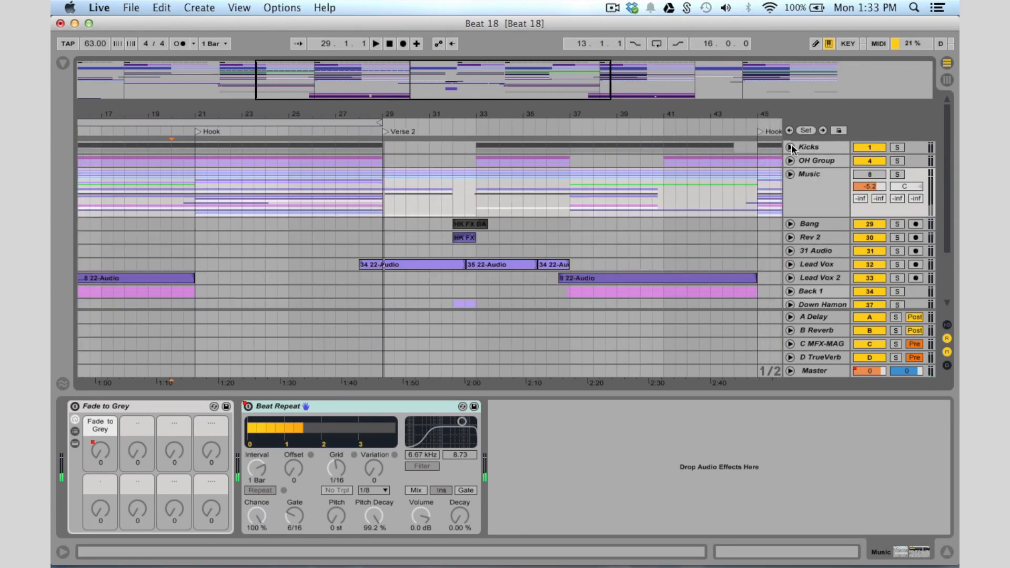
# Step: Unfold the Kicks group and select the 03-dt kicks 1 clip starting at bar 33 on the Kick track
pyautogui.click(791, 146)
pyautogui.click(524, 197)
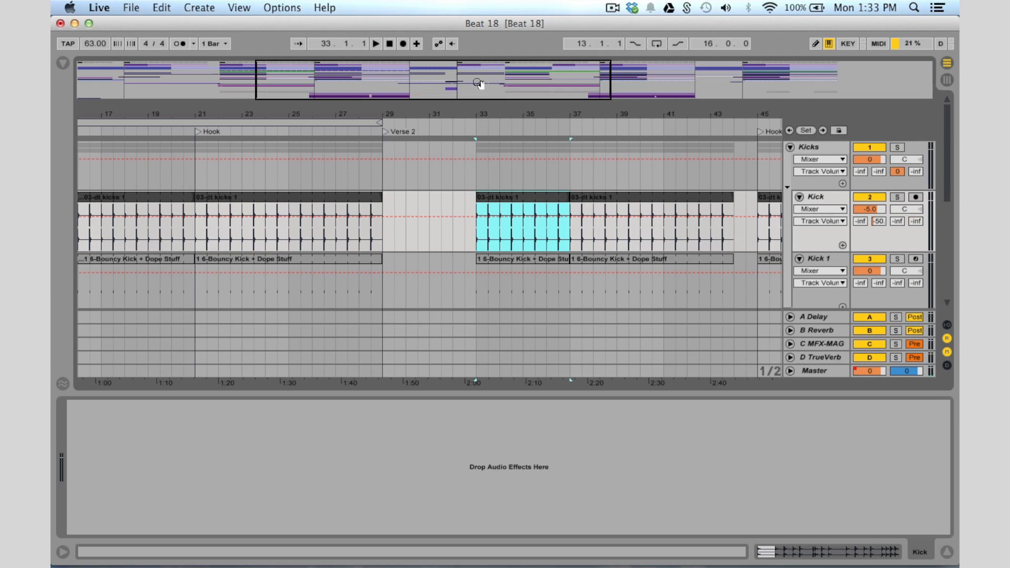
pyautogui.moveTo(478, 84); pyautogui.dragTo(513, 98)
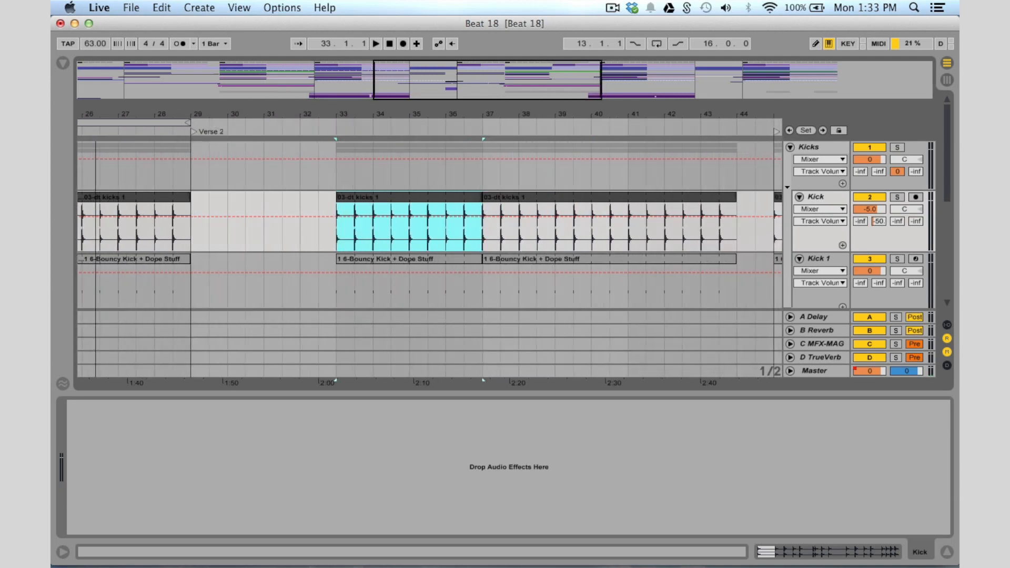
# Step: Show the Kick 1 track's devices and select the time range of its clip from bar 33 to 37
pyautogui.click(354, 257)
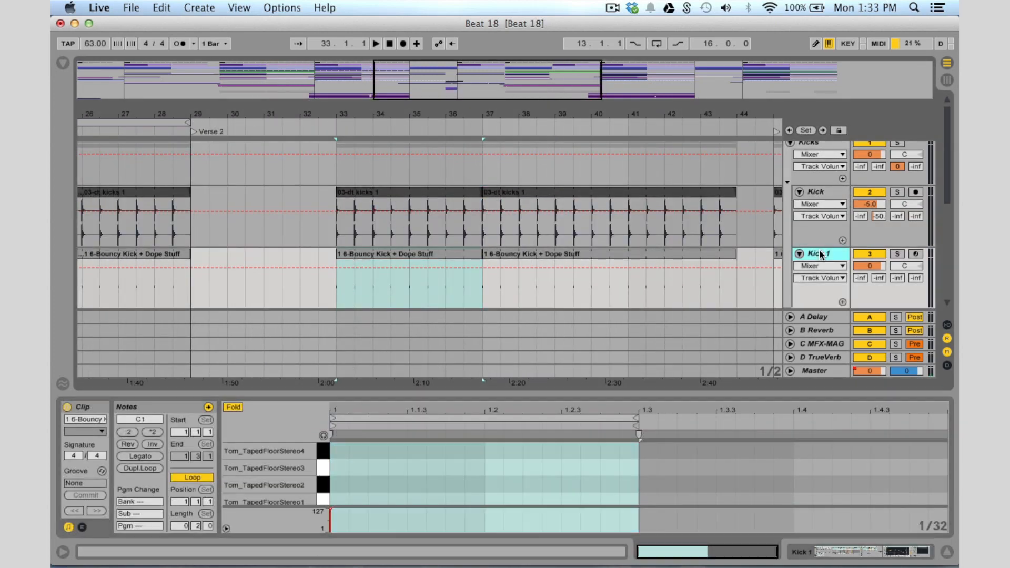
pyautogui.doubleClick(816, 254)
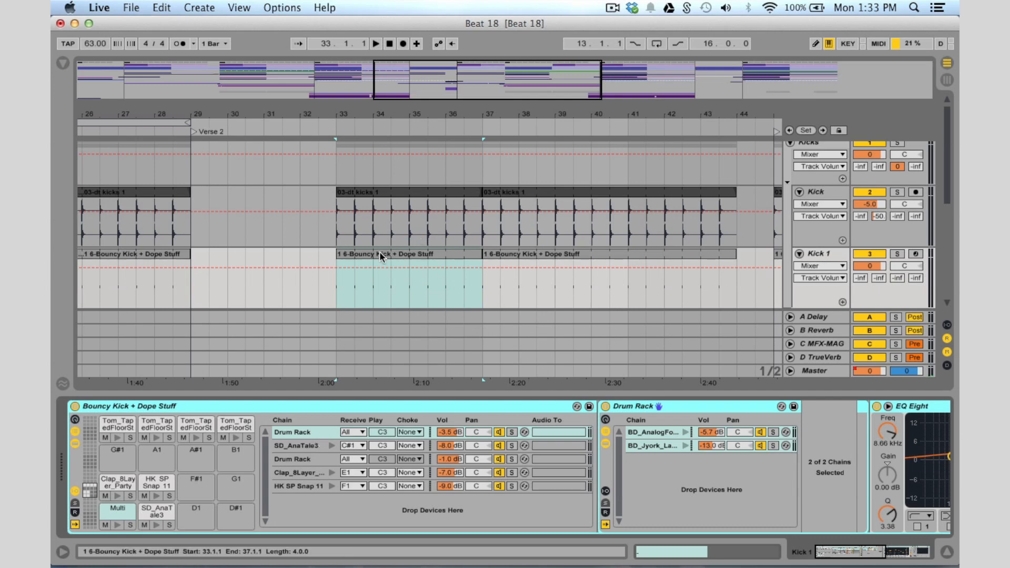
pyautogui.click(339, 298)
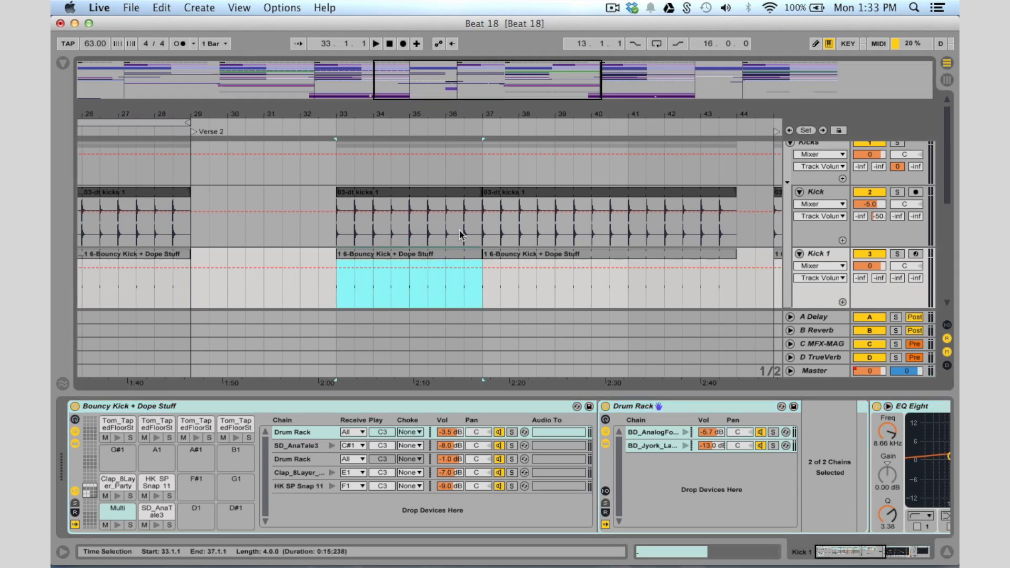
# Step: Solo the Kicks group and play from bar 33 while reviewing Kick 1's device chain through EQ Eight and Gated Drums
pyautogui.scroll(1, 740, 232)
pyautogui.click(898, 148)
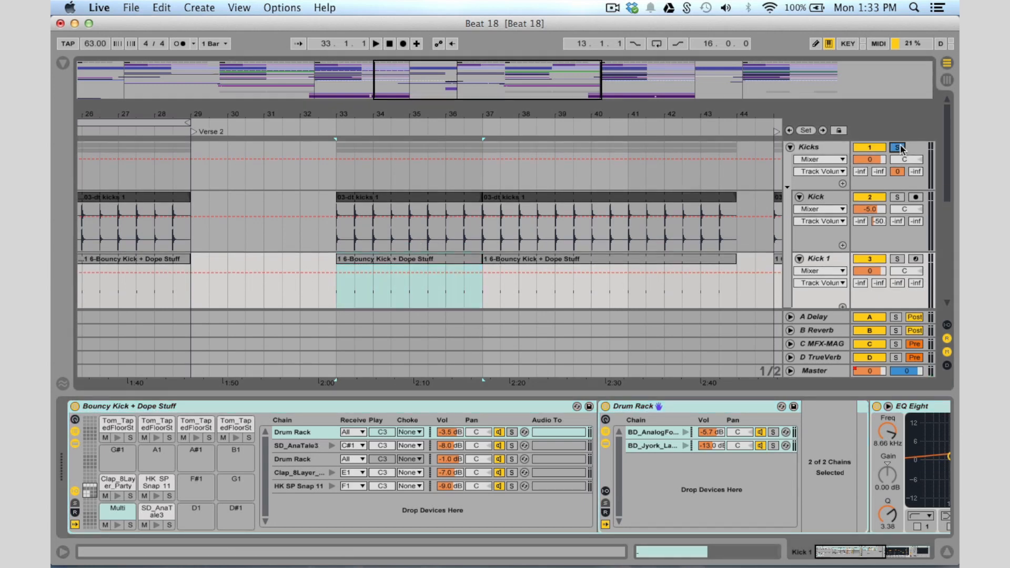
pyautogui.click(337, 300)
pyautogui.press('space')
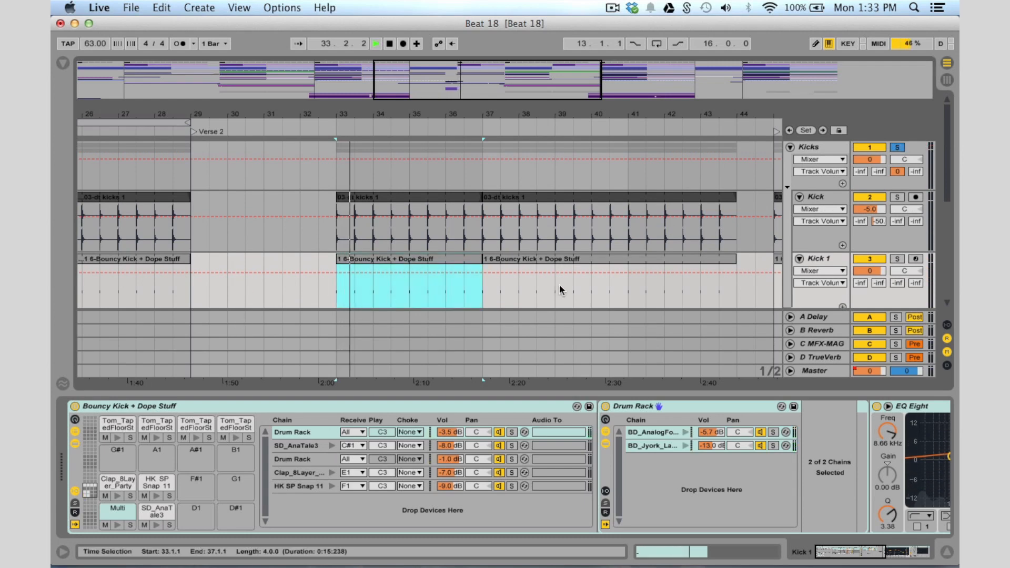
pyautogui.hscroll(7, 762, 455)
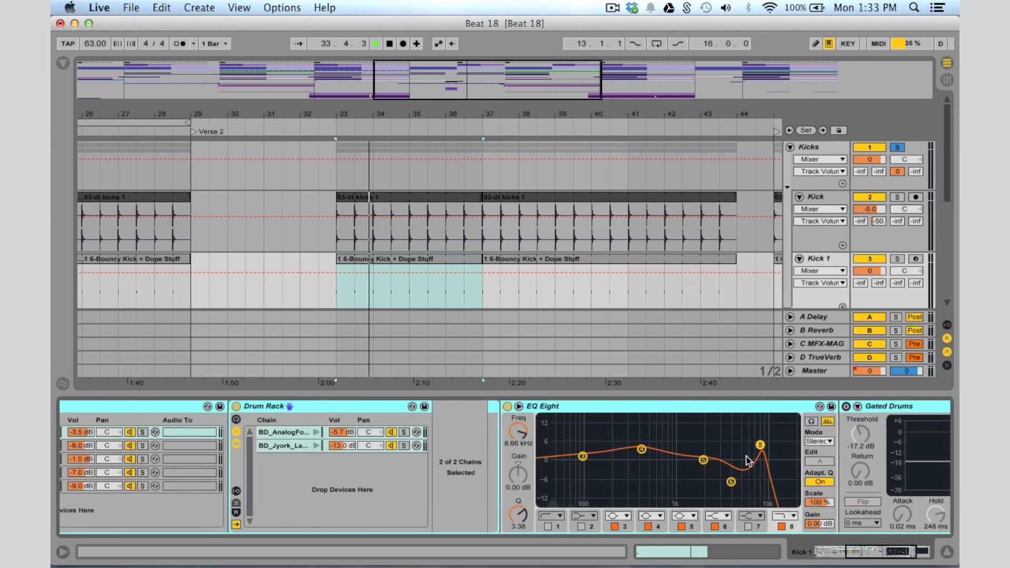
pyautogui.hscroll(4, 748, 461)
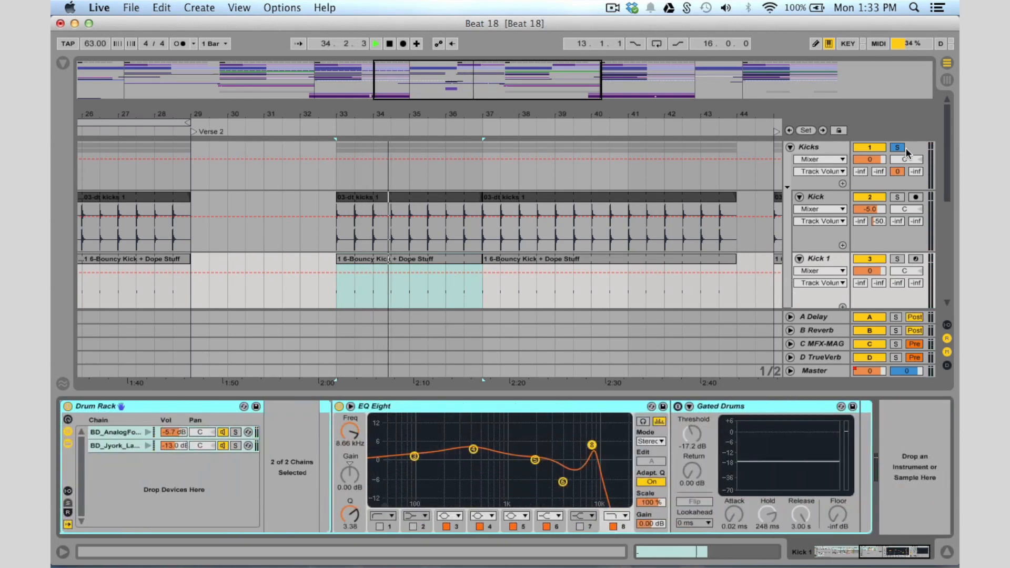
# Step: Inspect the MFX-MAGMA and C6 Stereo plug-in windows on the C MFX-MAGMA return track
pyautogui.click(825, 344)
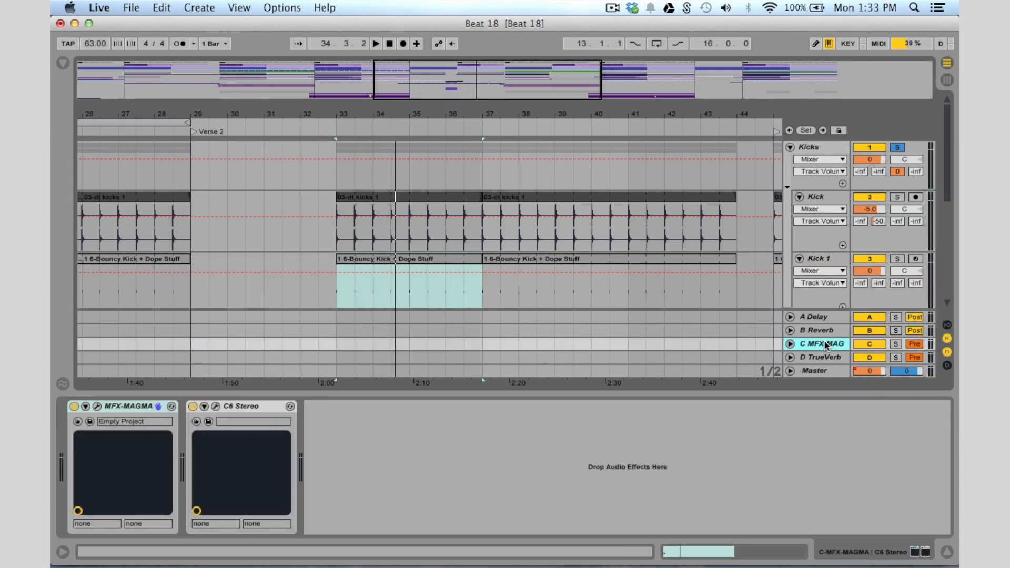
pyautogui.click(96, 407)
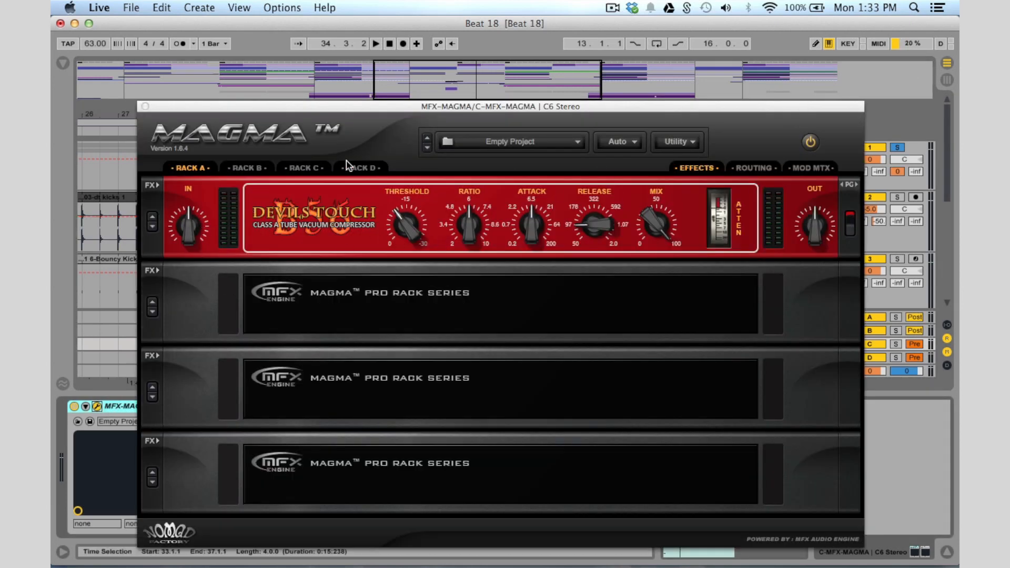
pyautogui.click(143, 107)
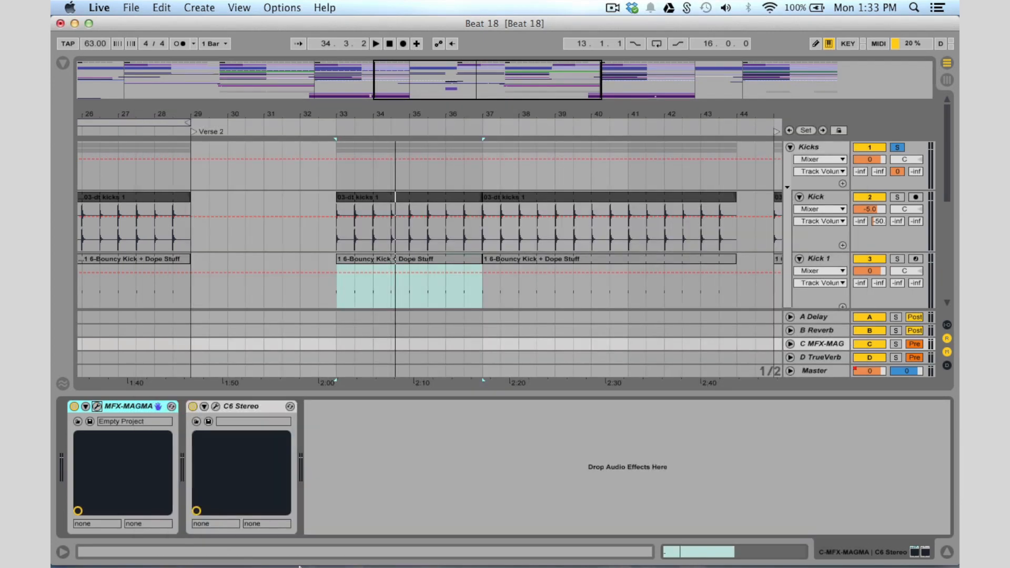
pyautogui.click(216, 406)
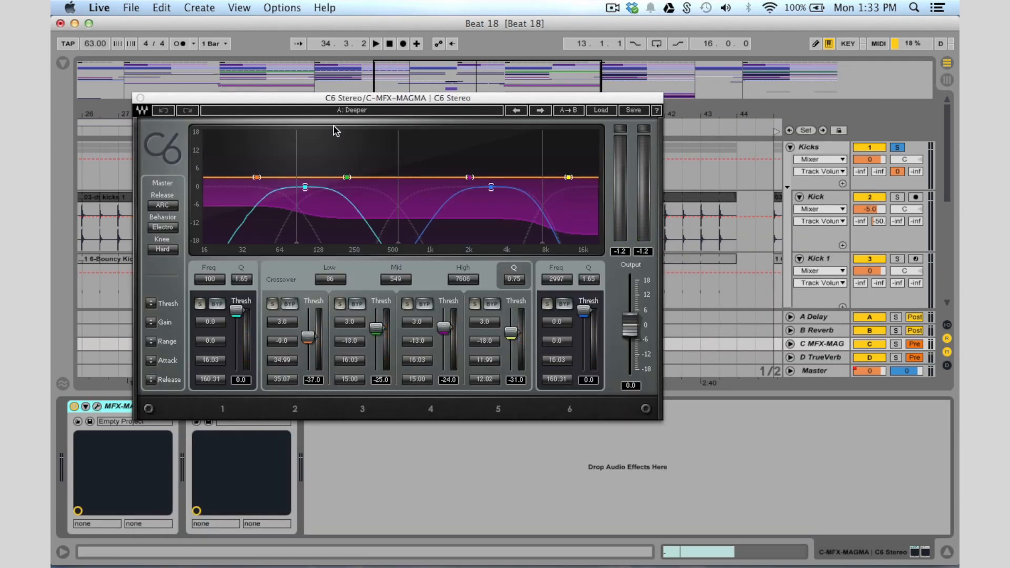
pyautogui.click(140, 98)
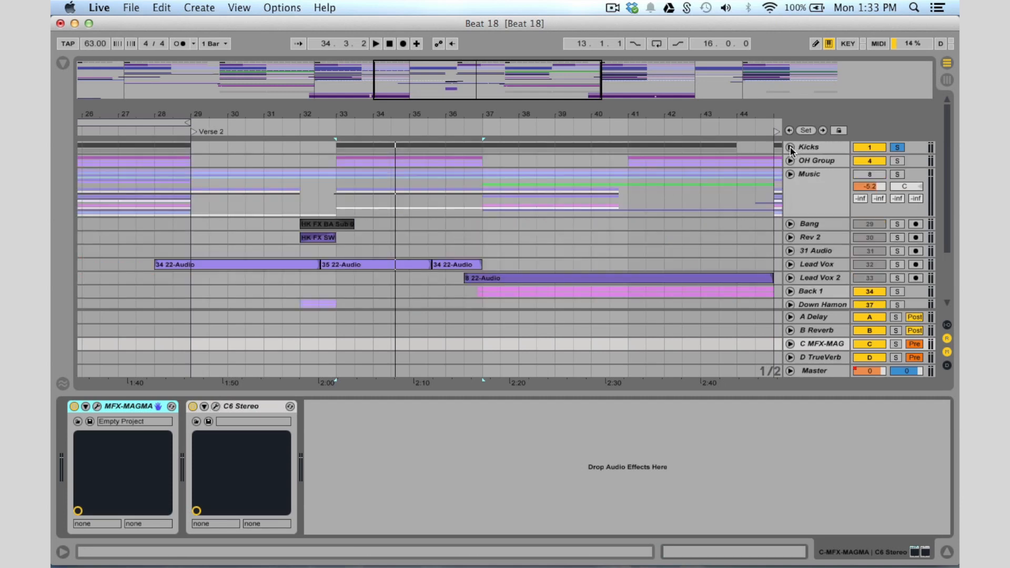
# Step: Review the Kicks group's tracks and sends alongside the C MFX-MAGMA return, and fold the group
pyautogui.click(790, 147)
pyautogui.click(790, 147)
pyautogui.scroll(-5, 832, 299)
pyautogui.scroll(5, 832, 299)
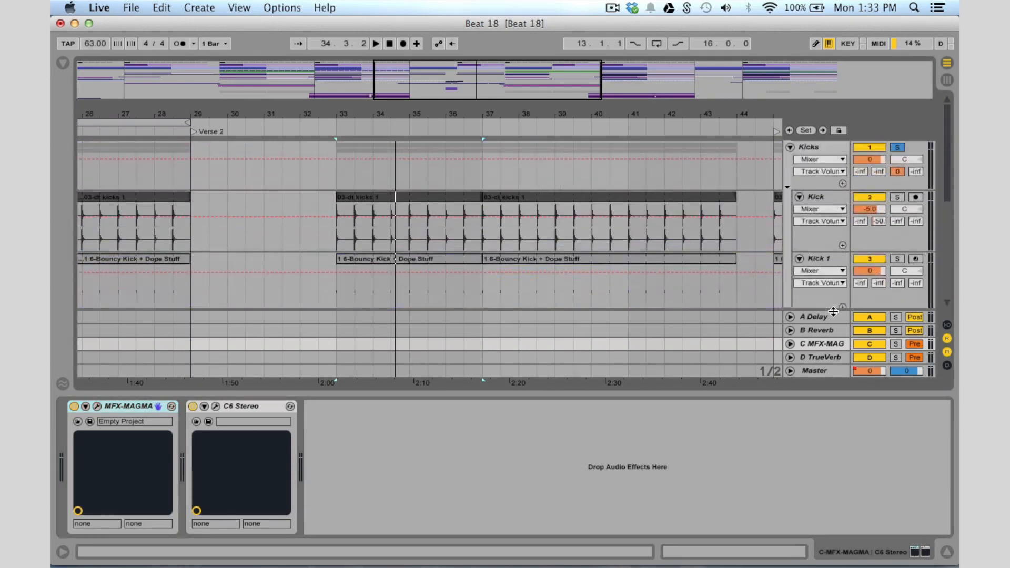
pyautogui.click(826, 343)
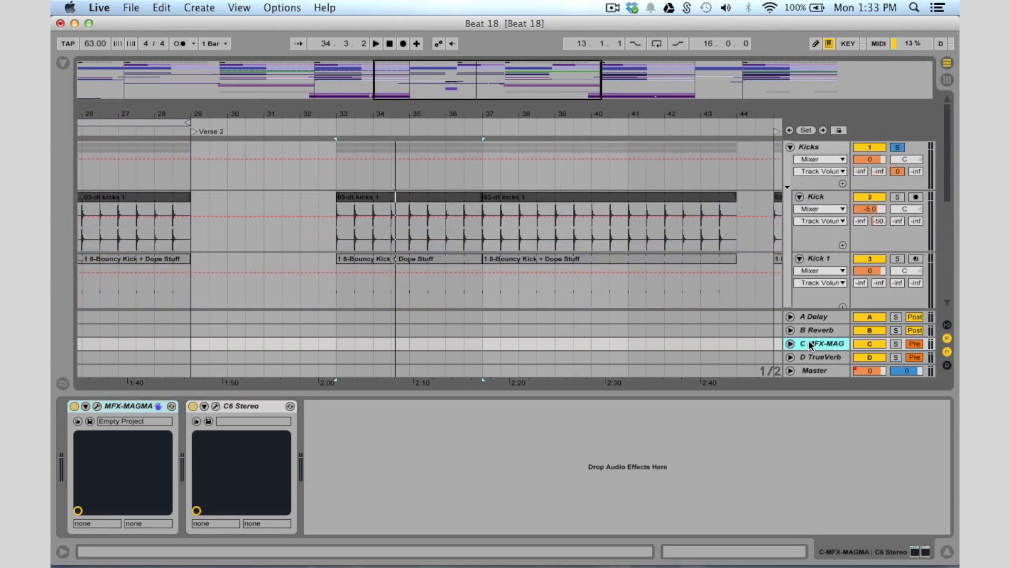
pyautogui.click(790, 147)
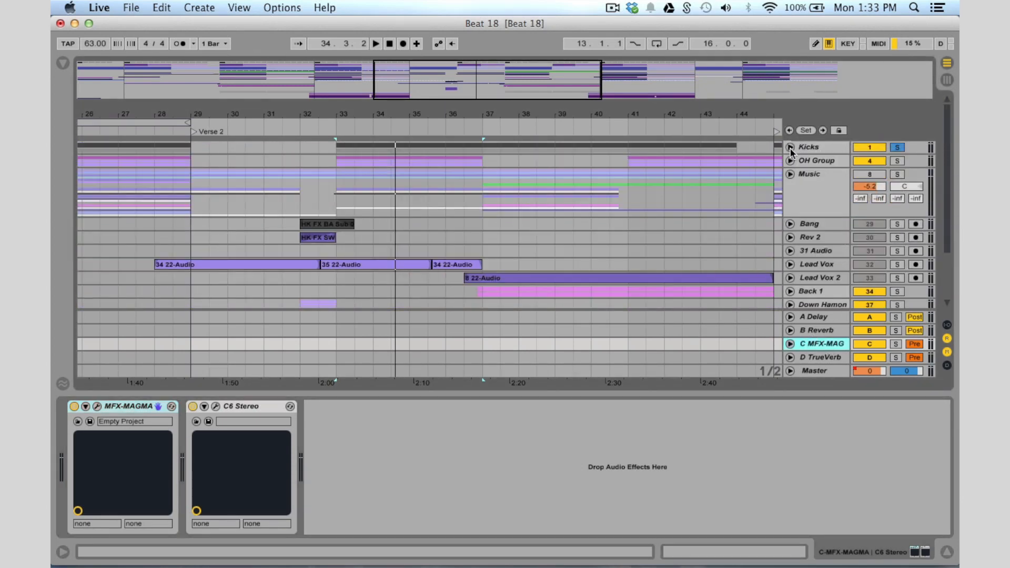
# Step: Unfold and solo the OH Group around bars 33 to 37 and show its device chain
pyautogui.click(790, 161)
pyautogui.scroll(-1, 315, 191)
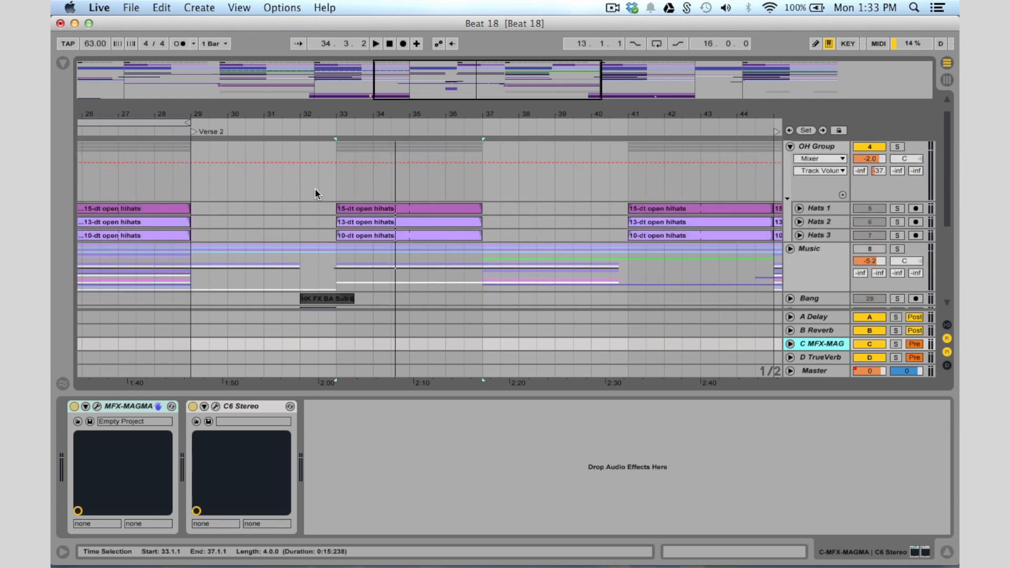
pyautogui.moveTo(391, 71); pyautogui.dragTo(410, 78)
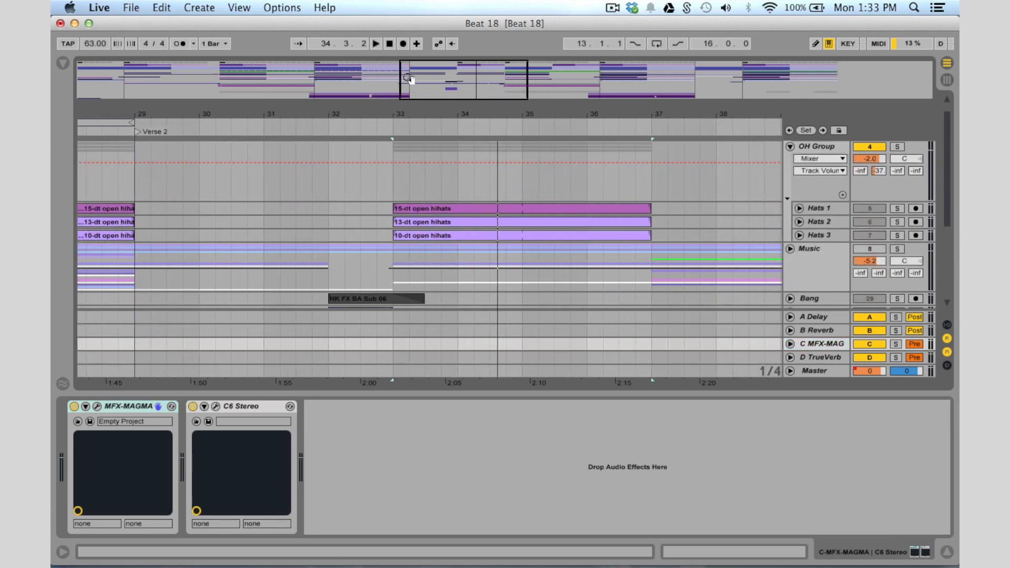
pyautogui.scroll(1, 814, 196)
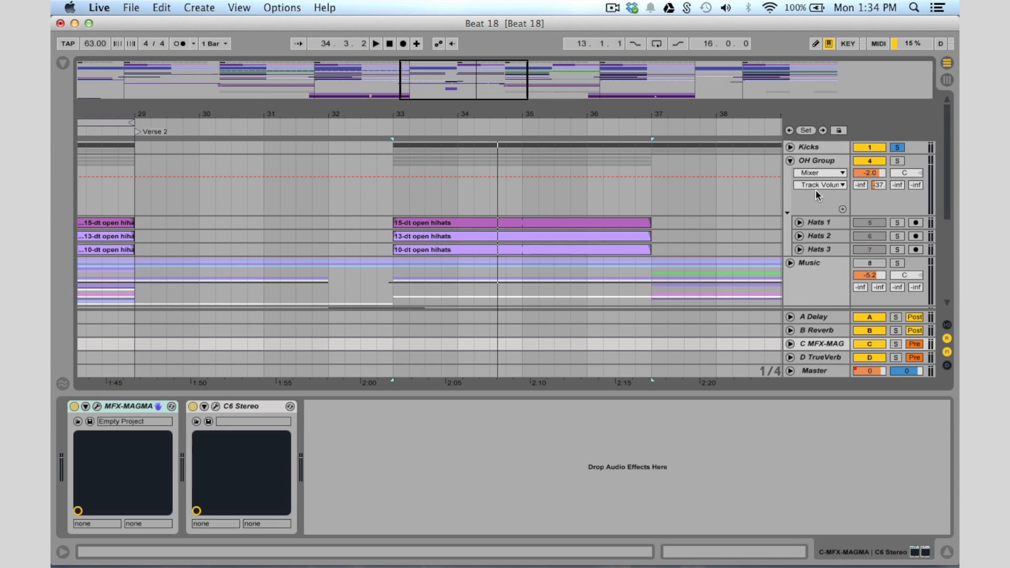
pyautogui.click(897, 161)
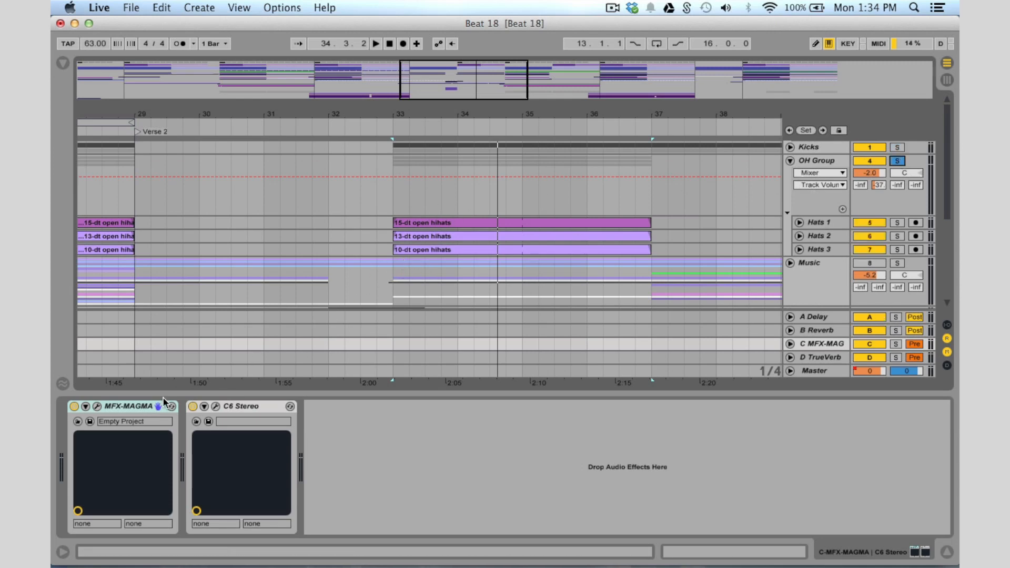
pyautogui.click(829, 164)
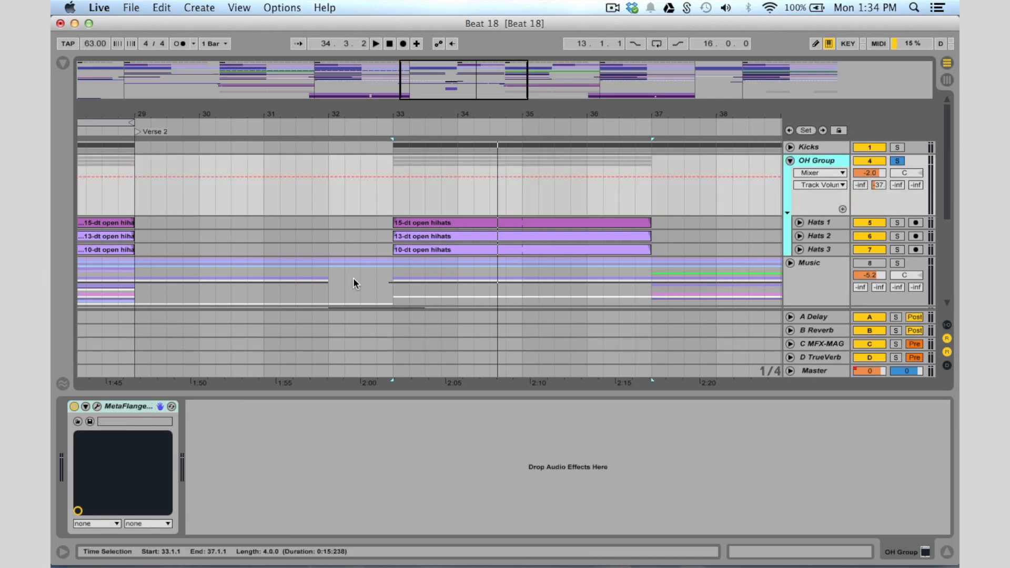
# Step: Play the soloed OH Group from bar 33, show the B Reverb return's device, and fold the group
pyautogui.click(389, 205)
pyautogui.press('space')
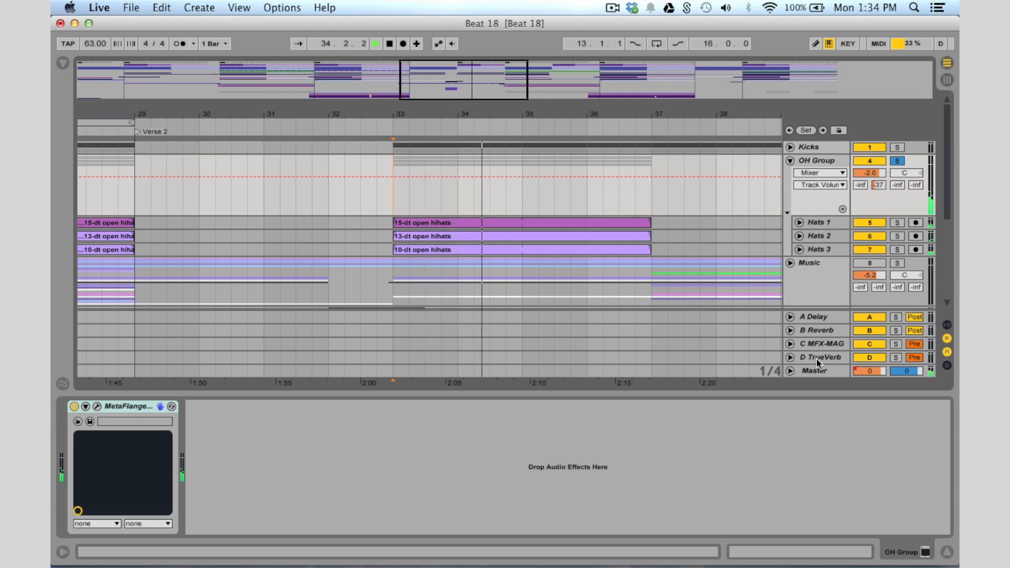
pyautogui.click(813, 331)
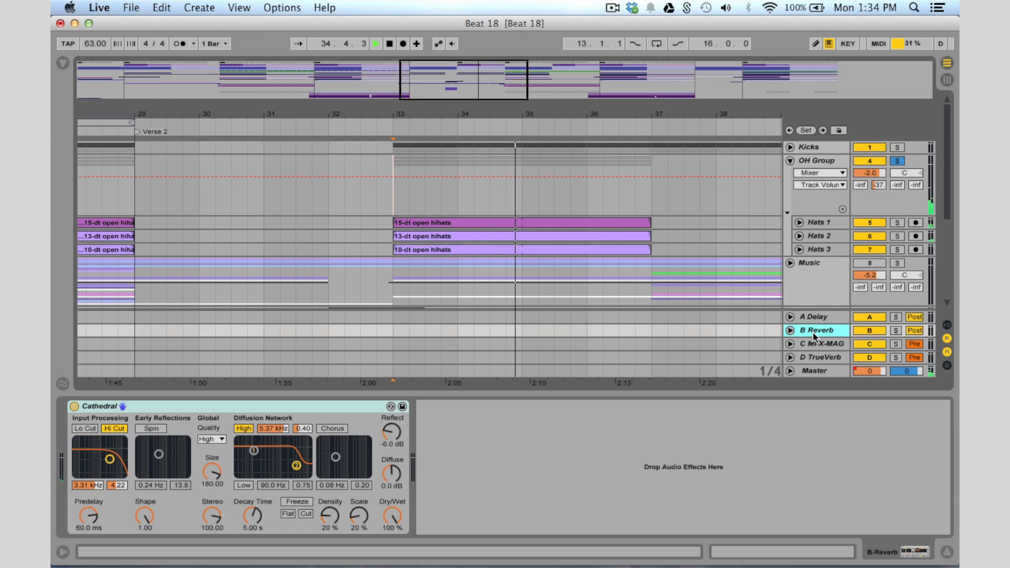
pyautogui.click(790, 161)
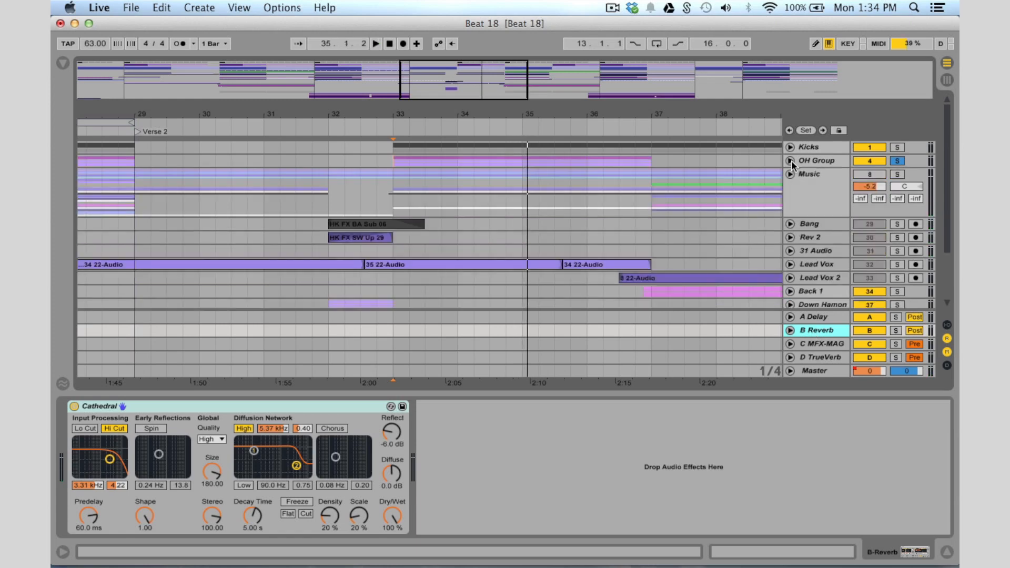
# Step: Unfold the Music group and inspect the device chain of its 9 Groove track
pyautogui.click(791, 175)
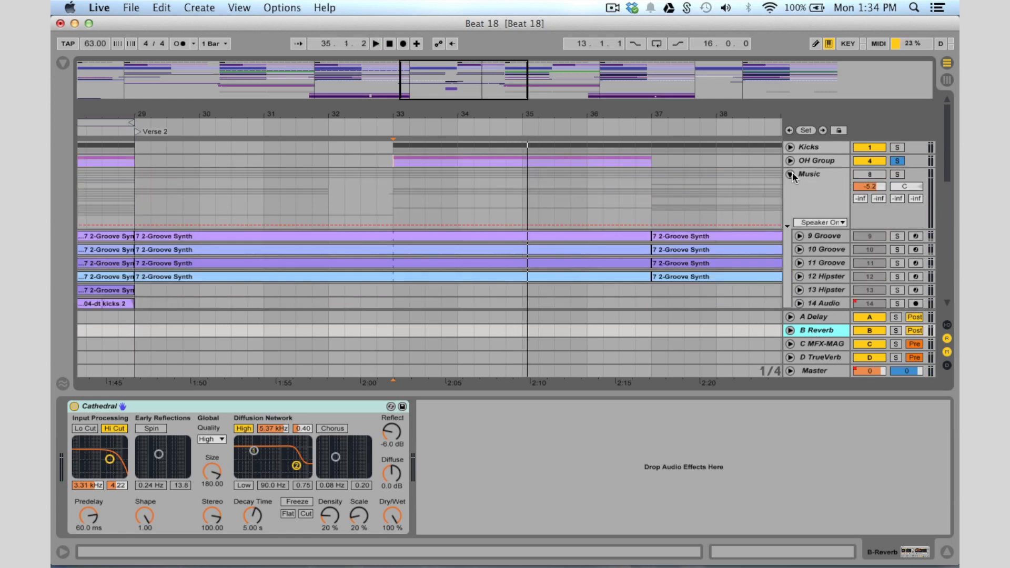
pyautogui.scroll(-4, 788, 209)
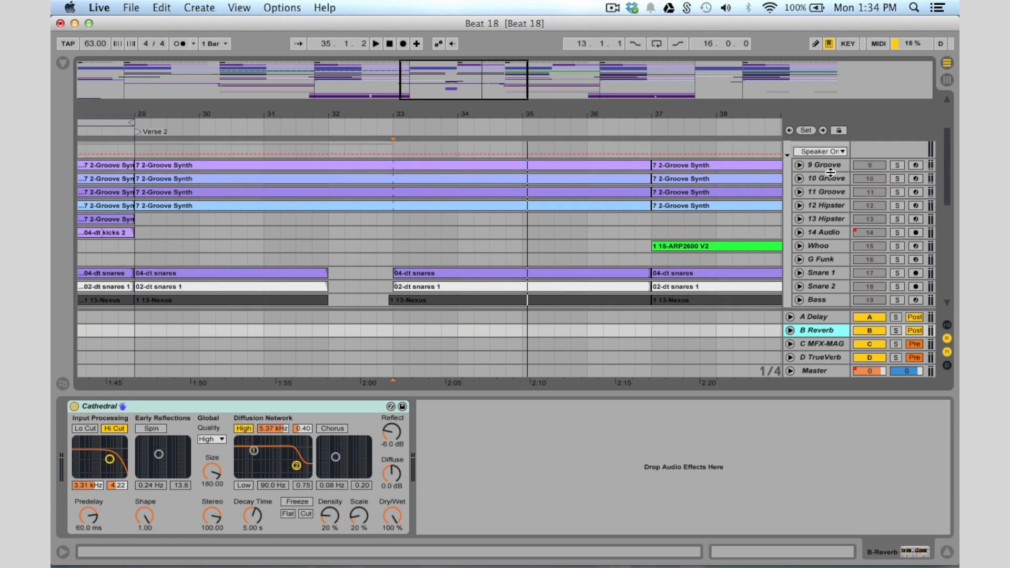
pyautogui.click(826, 166)
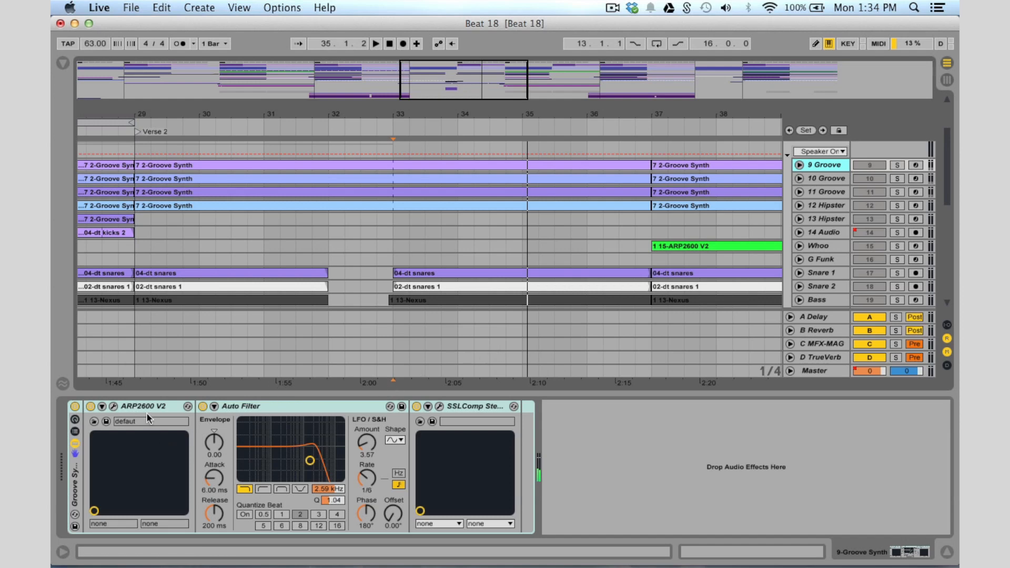
pyautogui.scroll(3, 870, 181)
pyautogui.scroll(-1, 870, 183)
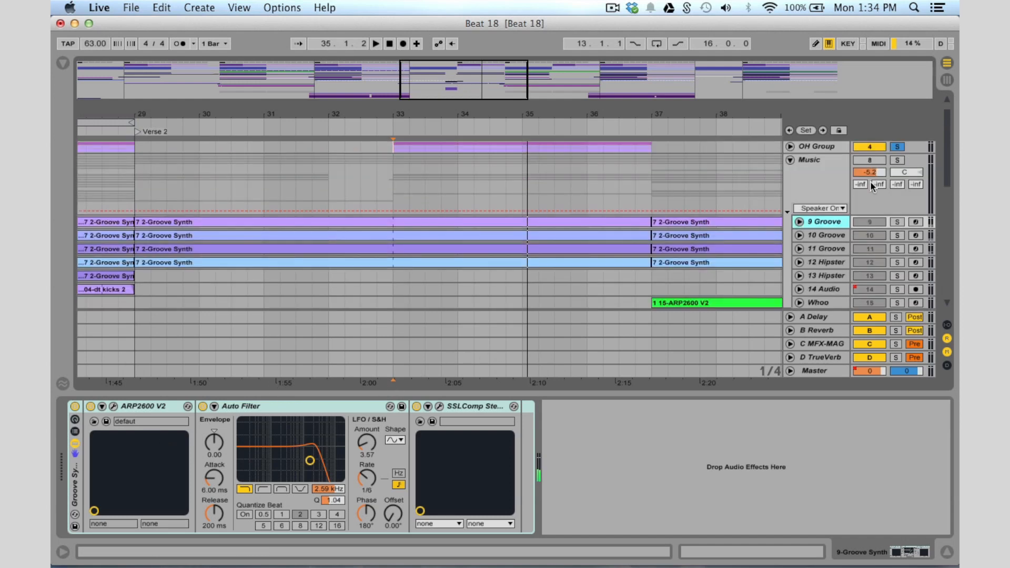
# Step: Take the OH Group out of solo and switch the Music group's track activator on
pyautogui.scroll(1, 871, 183)
pyautogui.click(898, 161)
pyautogui.click(868, 174)
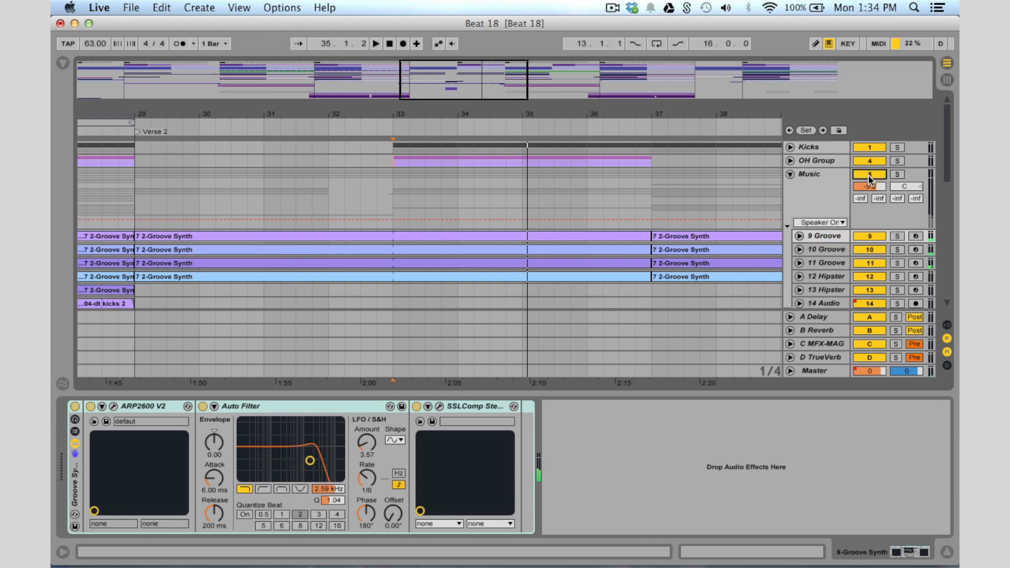
pyautogui.click(868, 175)
pyautogui.click(868, 175)
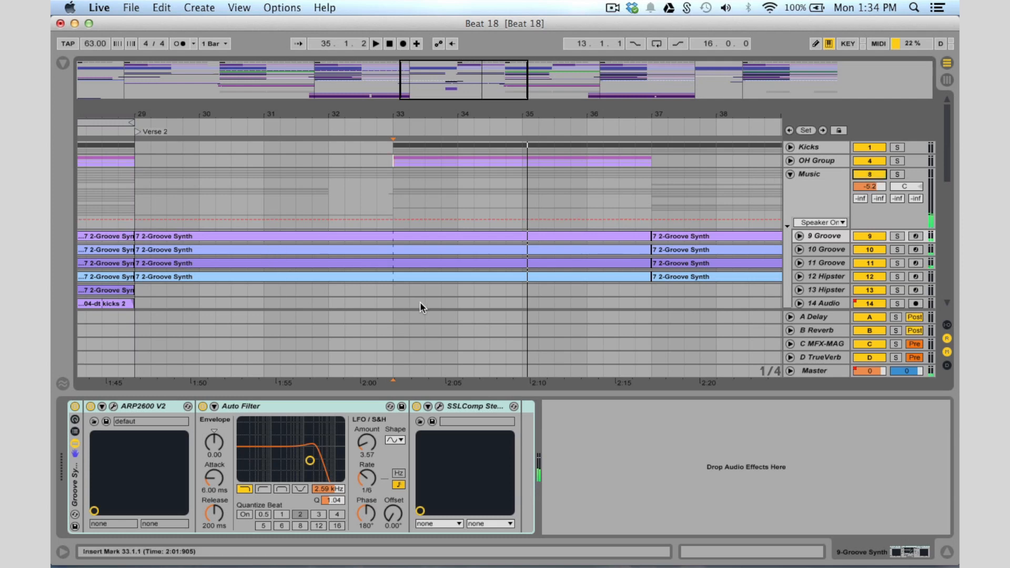
# Step: Play from bar 33, solo the Music group, and review its synth, snare, bass and arp tracks
pyautogui.click(392, 305)
pyautogui.press('space')
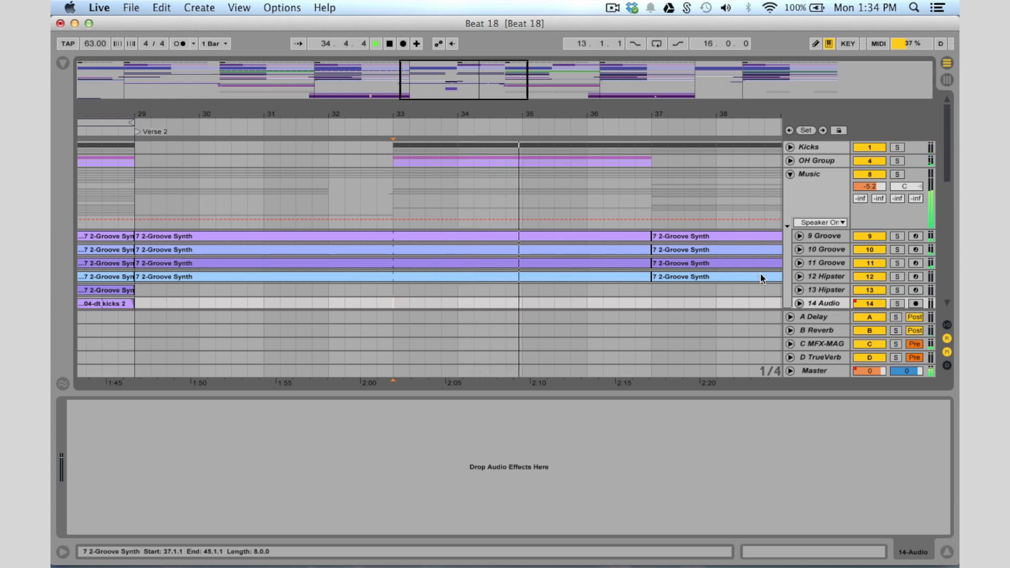
pyautogui.click(897, 175)
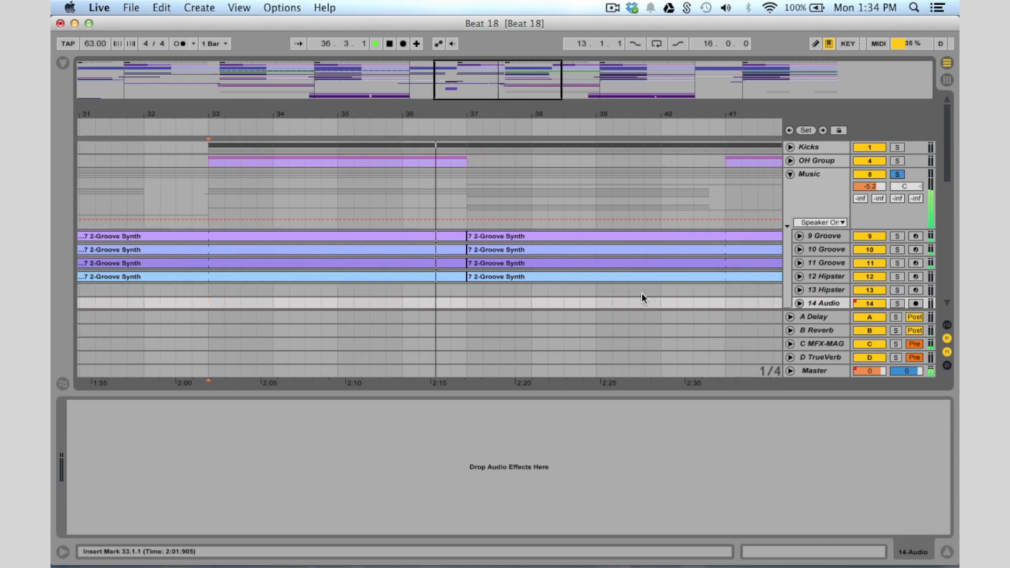
pyautogui.scroll(-3, 641, 294)
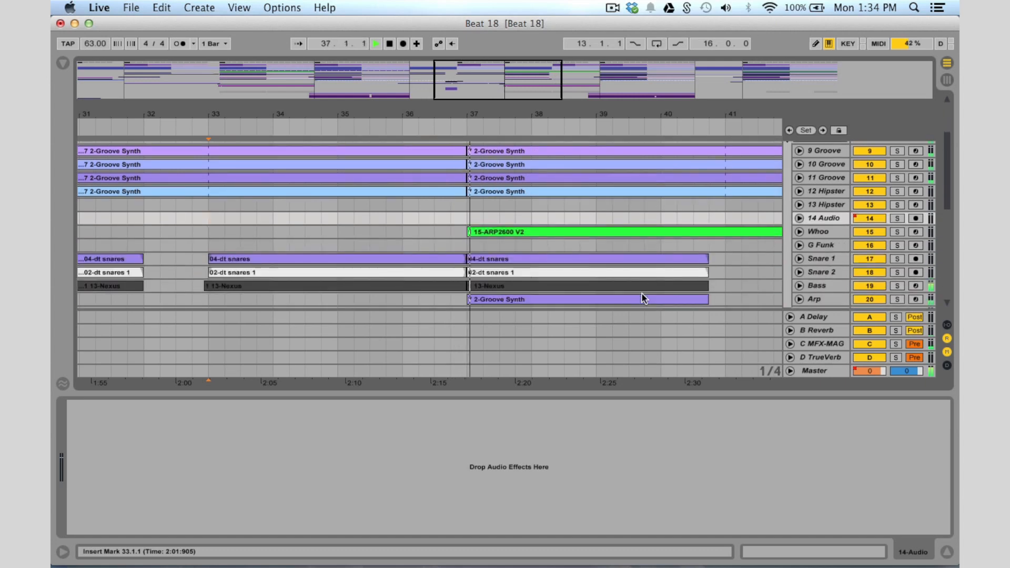
pyautogui.moveTo(480, 86); pyautogui.dragTo(483, 81)
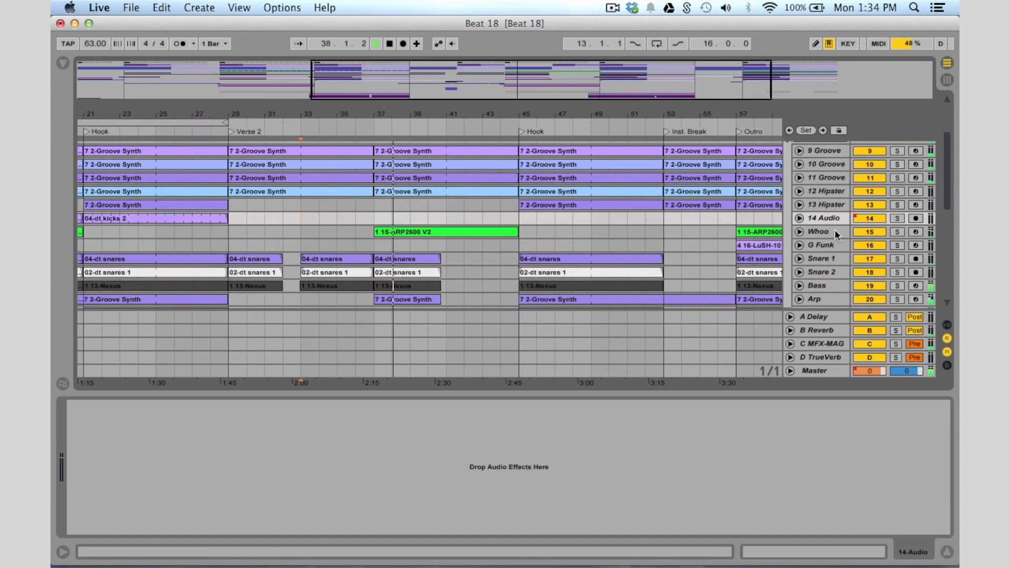
pyautogui.scroll(3, 835, 232)
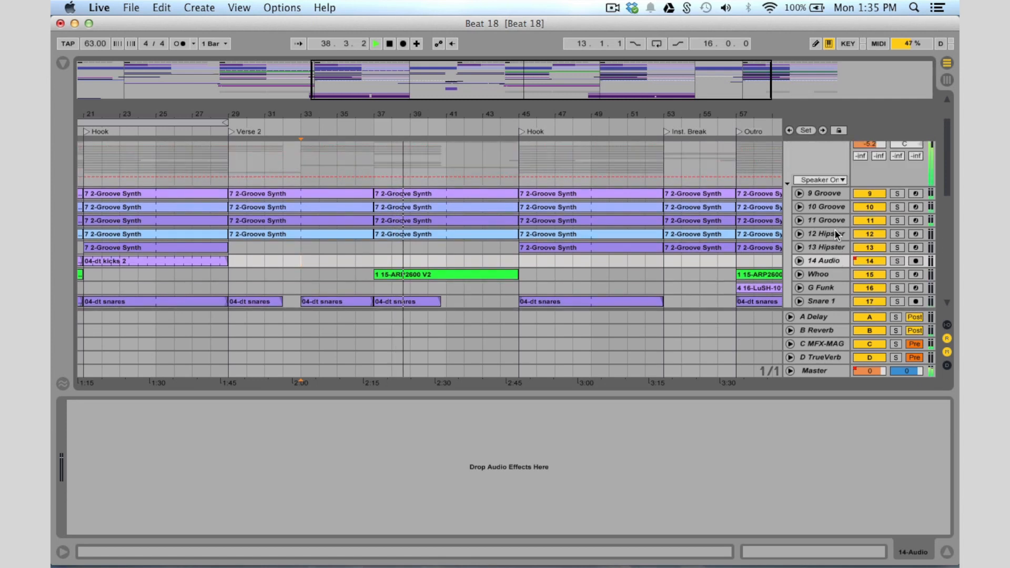
pyautogui.scroll(3, 837, 235)
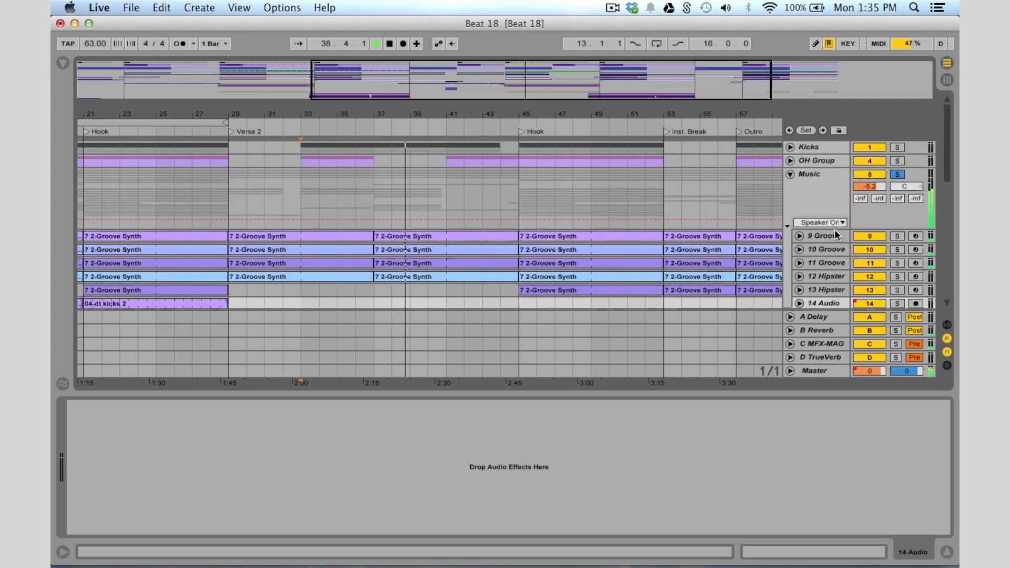
# Step: Unsolo and fold the Music group, and review the vocal, hook and effects tracks across the whole arrangement
pyautogui.click(880, 172)
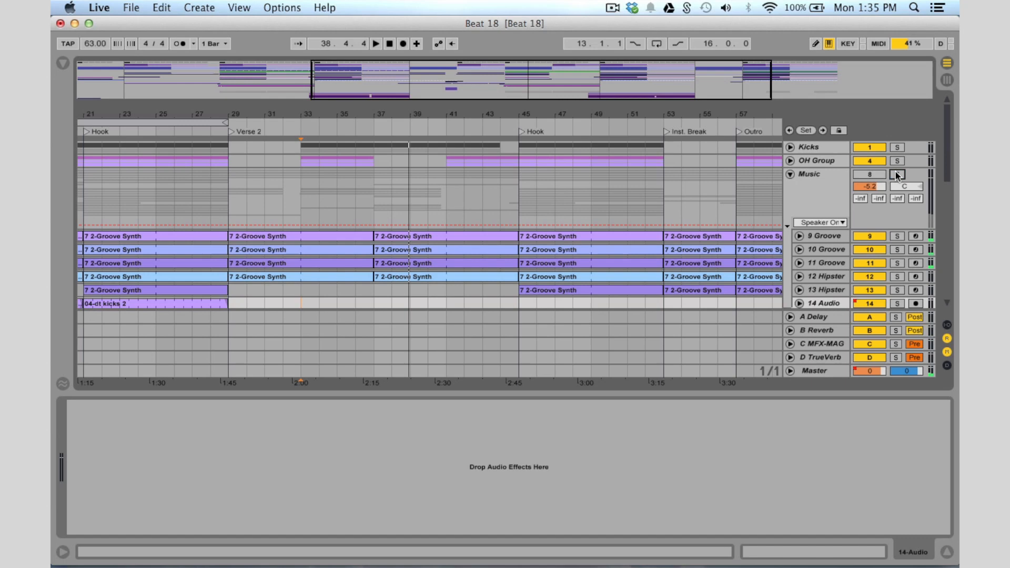
pyautogui.click(790, 174)
pyautogui.moveTo(373, 74); pyautogui.dragTo(221, 79)
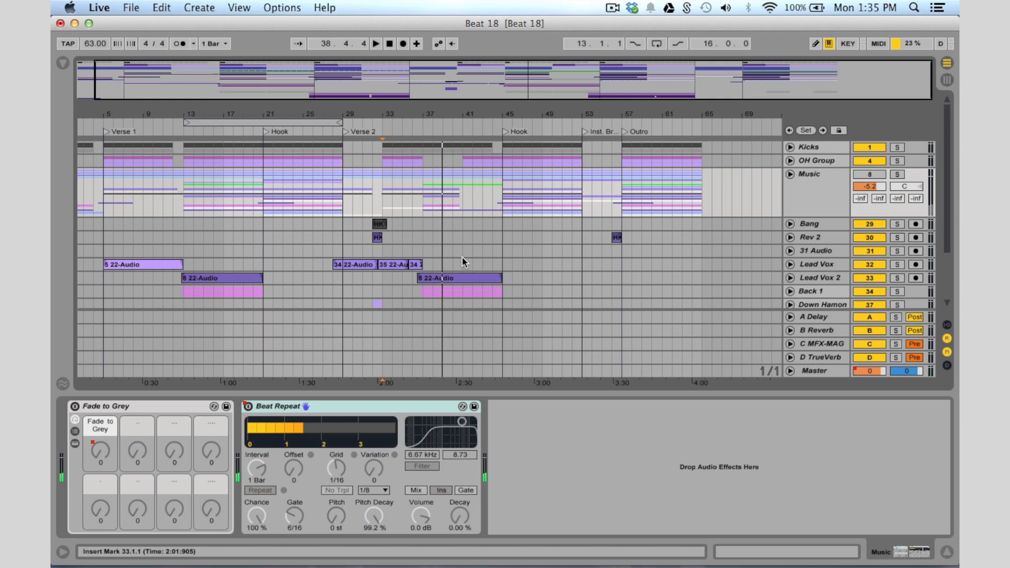
pyautogui.scroll(-5, 462, 256)
pyautogui.scroll(5, 462, 257)
pyautogui.scroll(-5, 344, 264)
pyautogui.hscroll(-1, 344, 265)
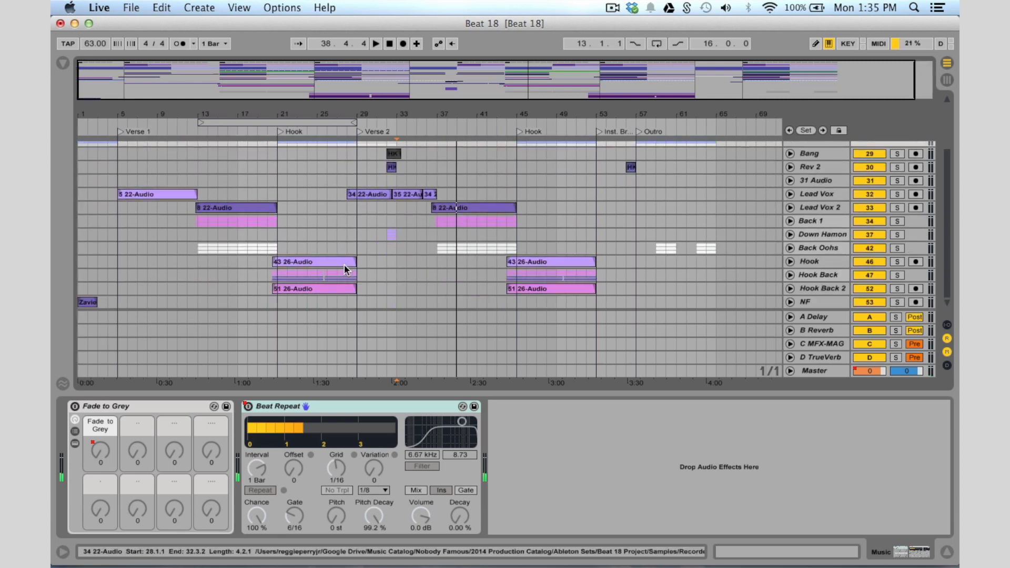
# Step: Unfold the 31 Audio track and show the input and output routing section
pyautogui.click(817, 180)
pyautogui.click(790, 180)
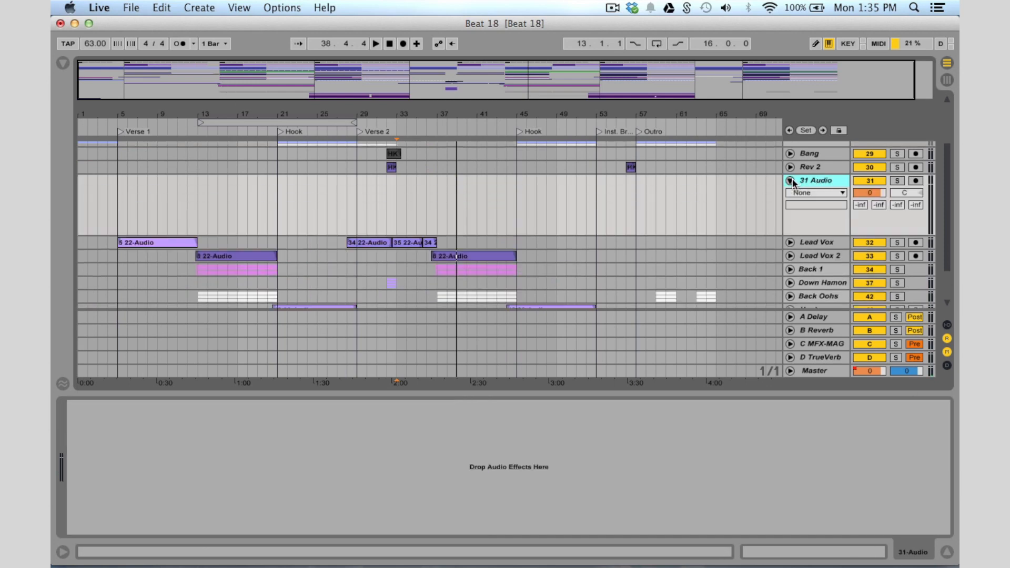
pyautogui.click(791, 181)
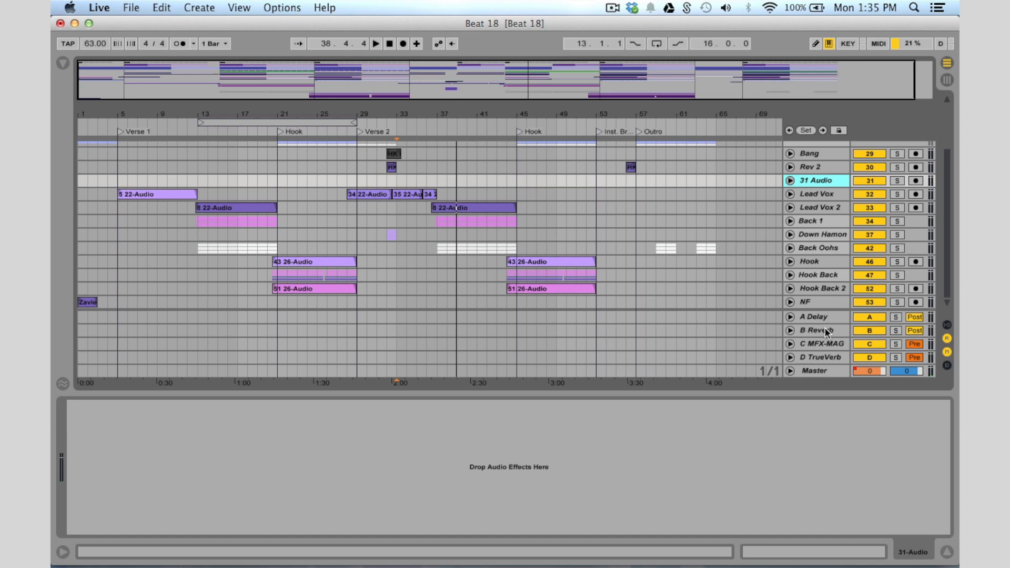
pyautogui.click(790, 180)
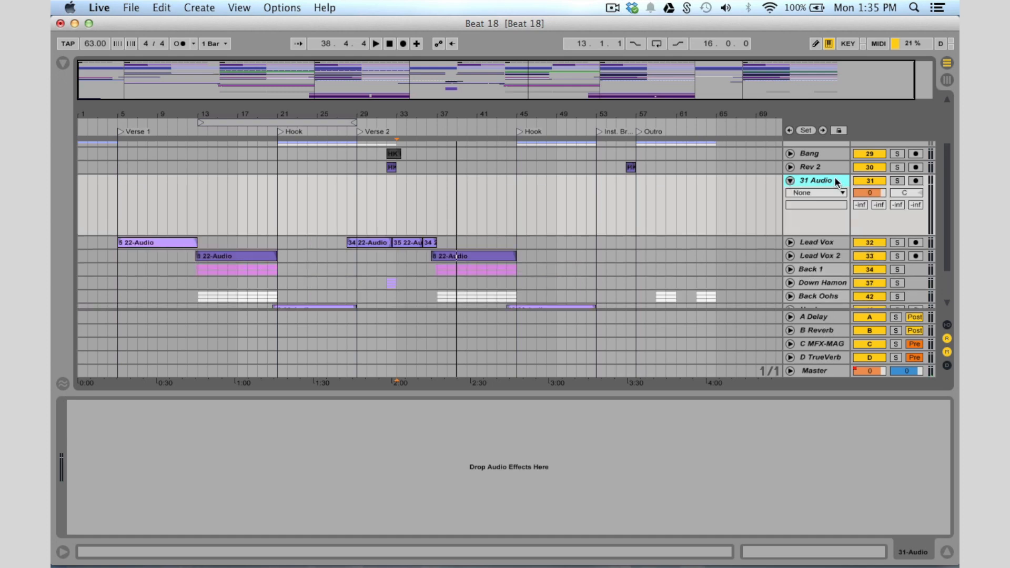
pyautogui.click(946, 326)
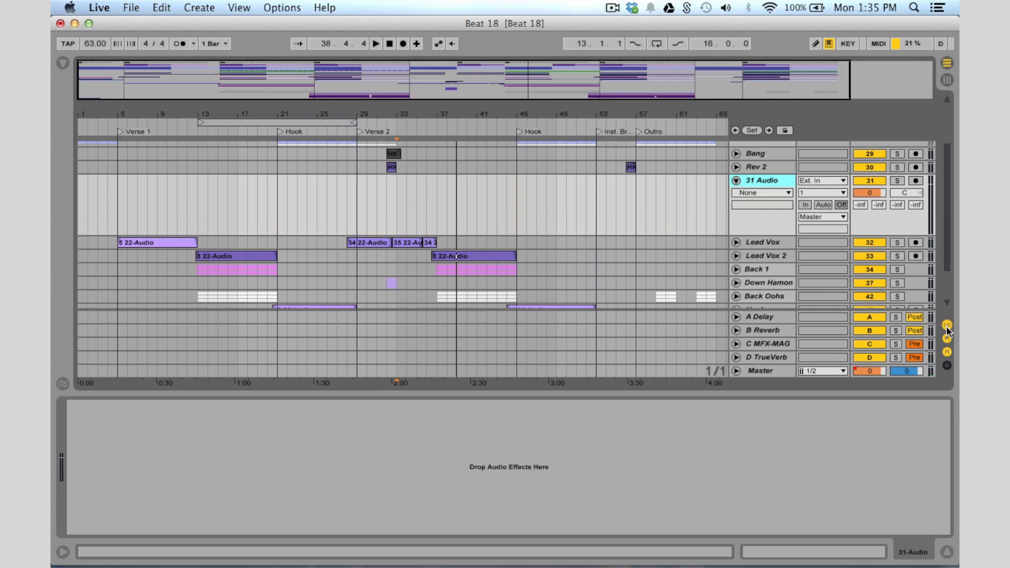
# Step: Examine the 31 Audio track's input source and output routing choices
pyautogui.click(833, 181)
pyautogui.click(762, 226)
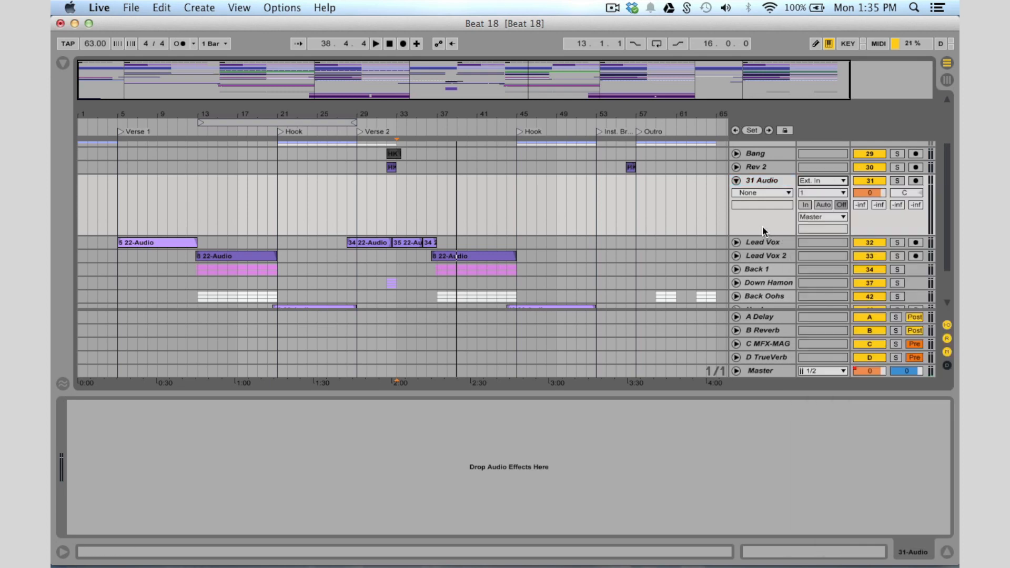
pyautogui.click(821, 216)
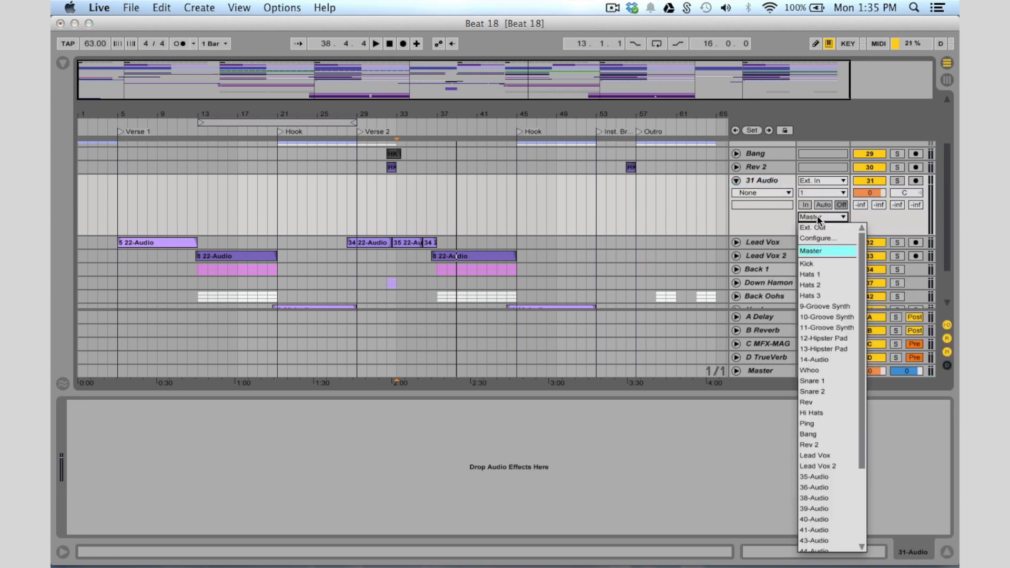
pyautogui.click(766, 211)
# Step: Arm the 31 Audio track for recording and lower its volume to -inf
pyautogui.click(912, 184)
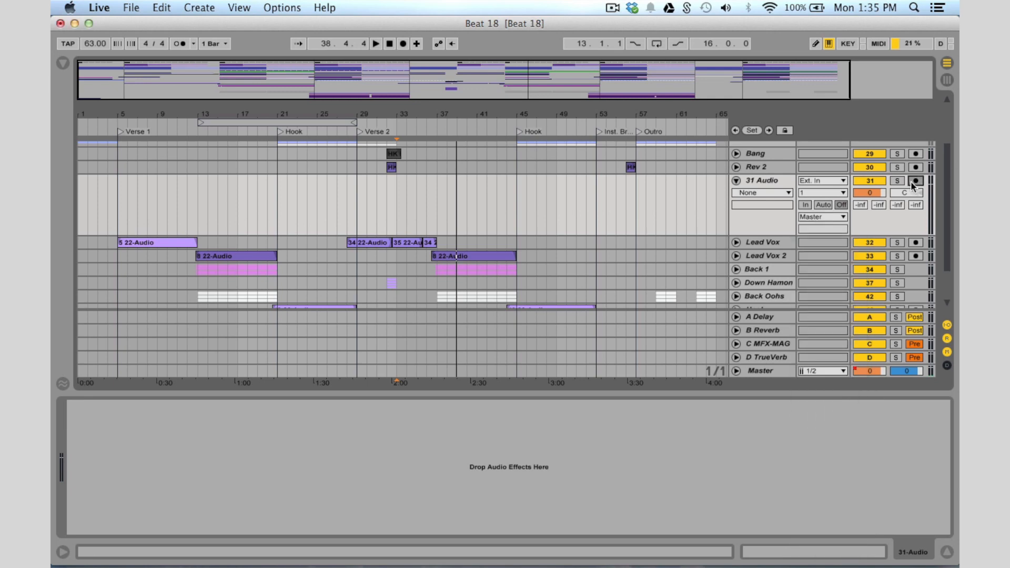
pyautogui.moveTo(870, 194); pyautogui.dragTo(870, 258)
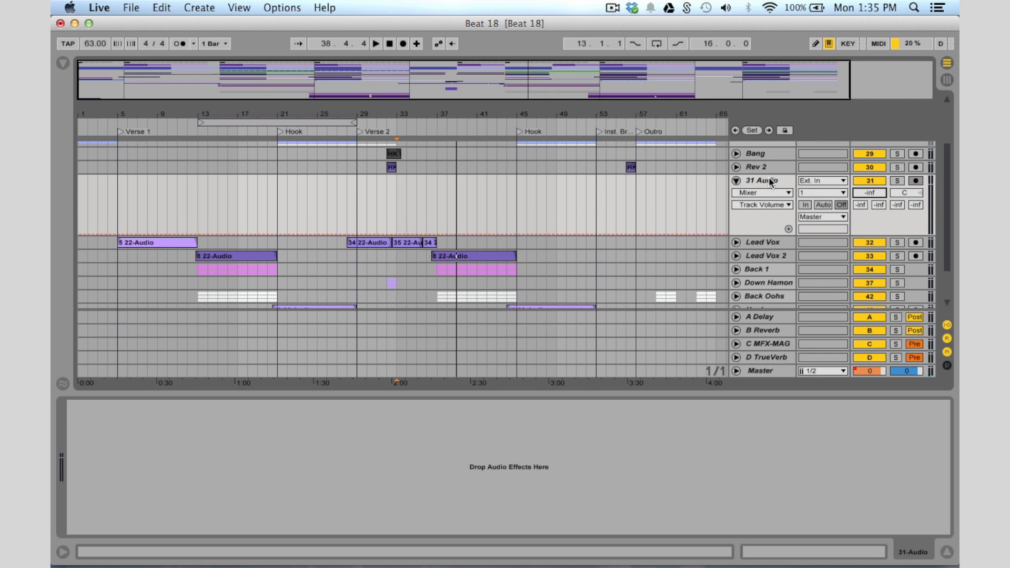
pyautogui.click(736, 180)
pyautogui.click(737, 181)
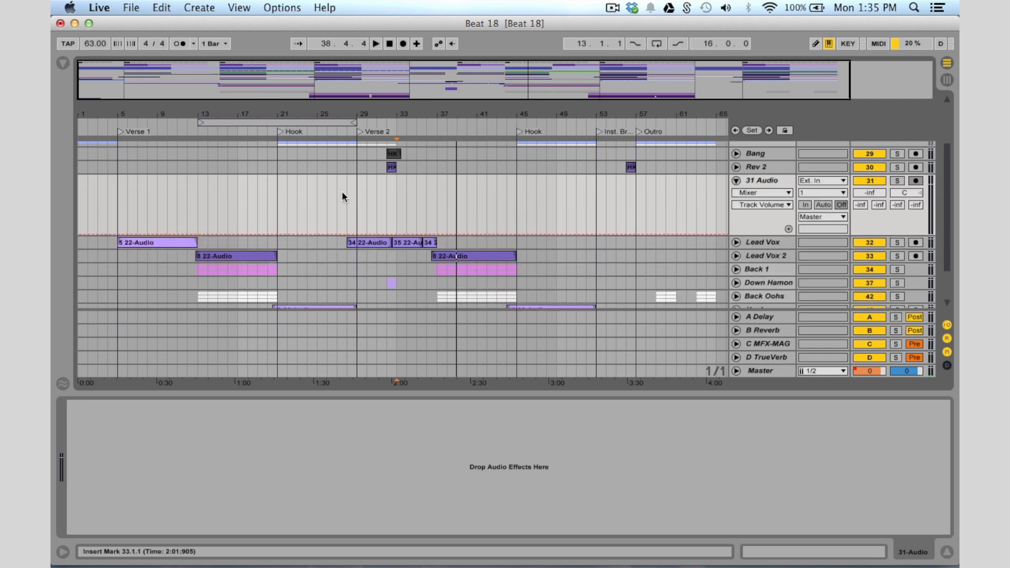
# Step: Select bars 3.1.1 to 14.3.1 on the 31 Audio track, and set the insert marker at bar 5, Verse 1's start
pyautogui.moveTo(129, 114); pyautogui.dragTo(197, 222)
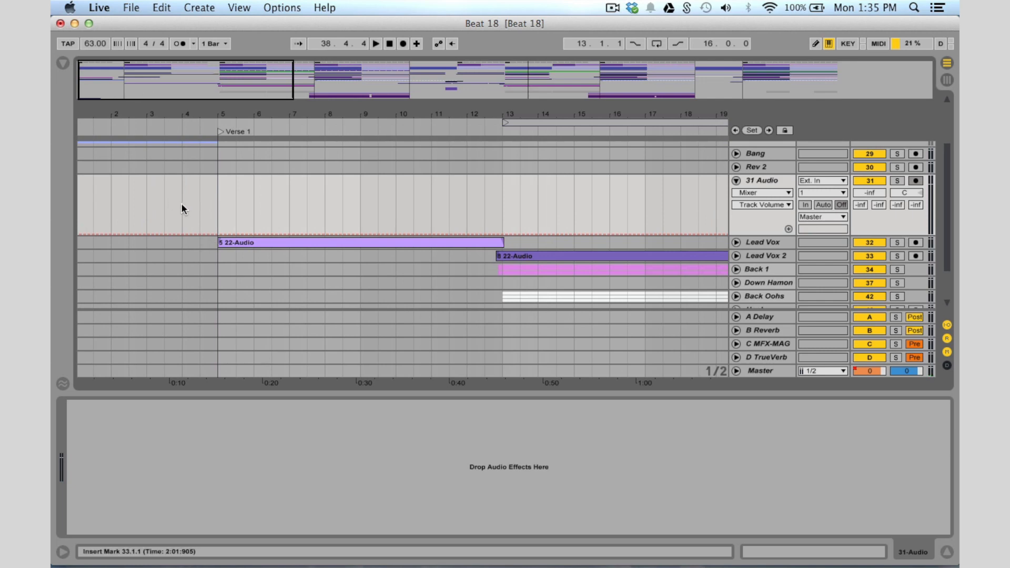
pyautogui.click(182, 210)
pyautogui.click(153, 205)
pyautogui.moveTo(146, 207); pyautogui.dragTo(541, 188)
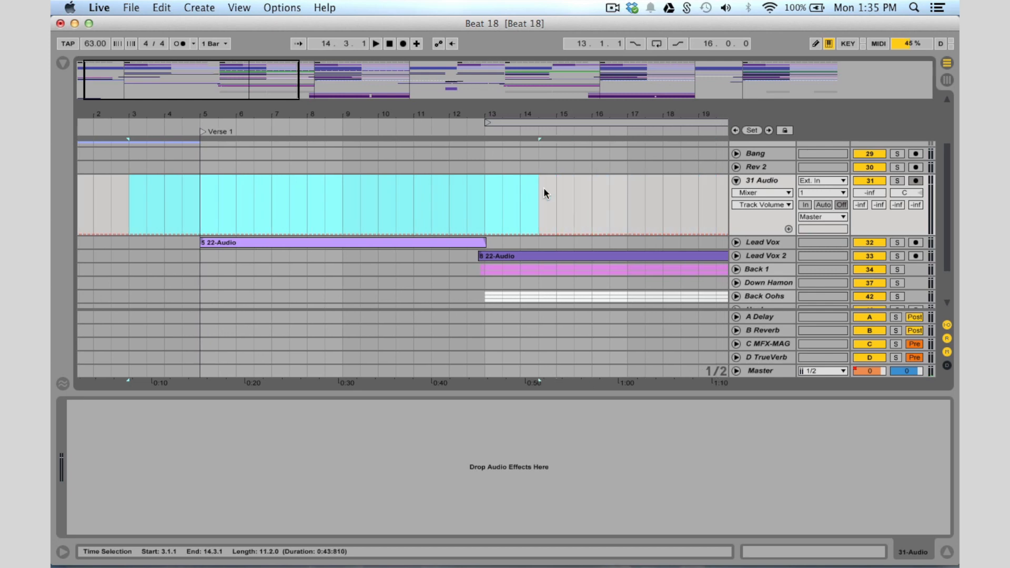
pyautogui.click(205, 182)
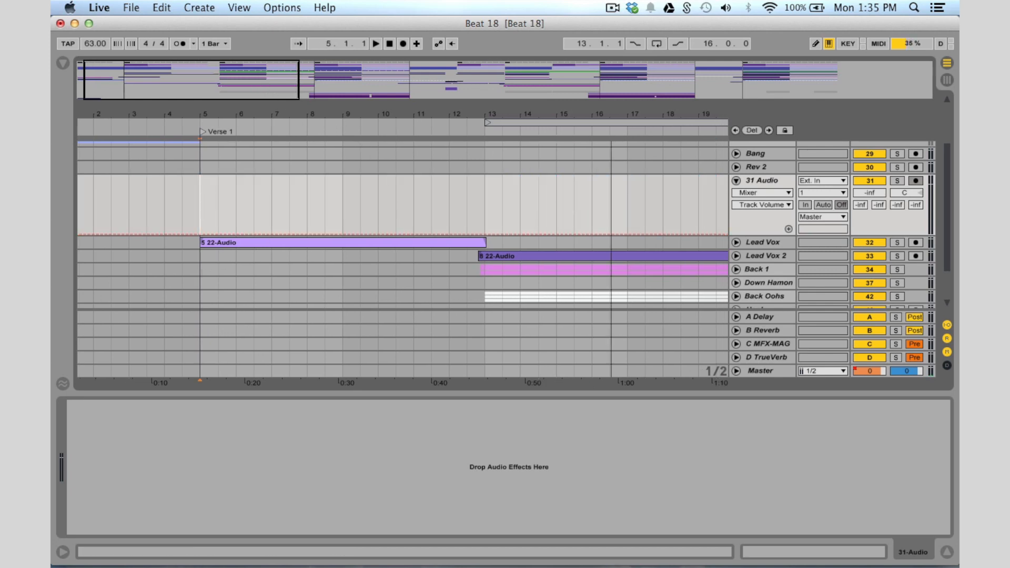
# Step: Delete the 31 Audio track from the arrangement
pyautogui.doubleClick(769, 83)
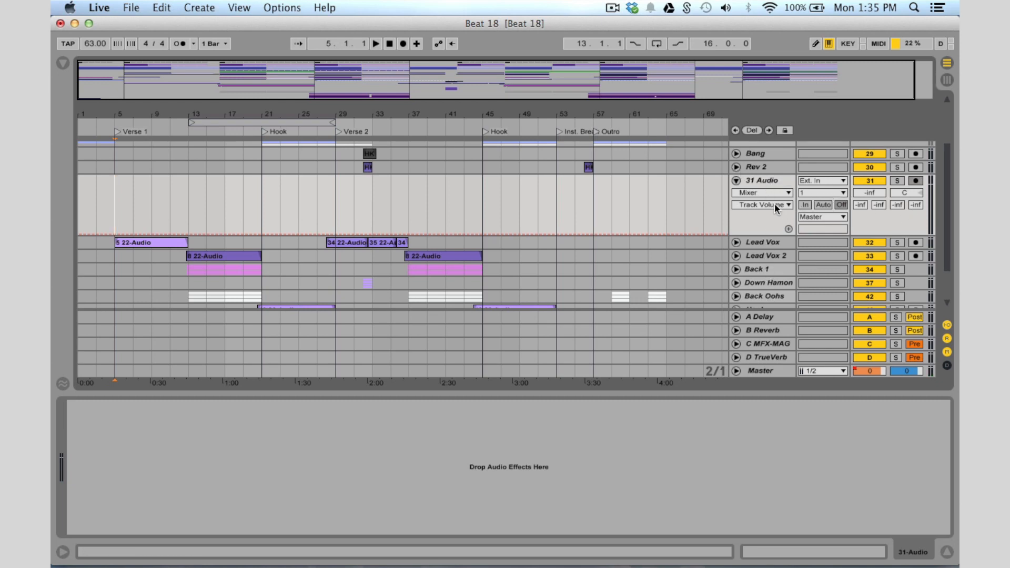
pyautogui.moveTo(869, 192); pyautogui.dragTo(870, 221)
pyautogui.click(766, 178)
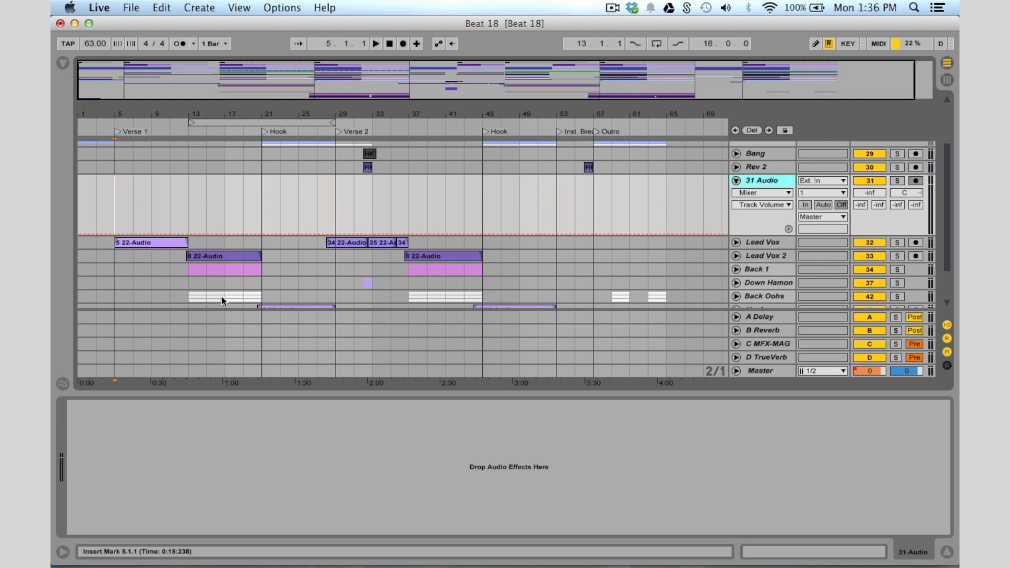
pyautogui.moveTo(212, 69); pyautogui.dragTo(224, 85)
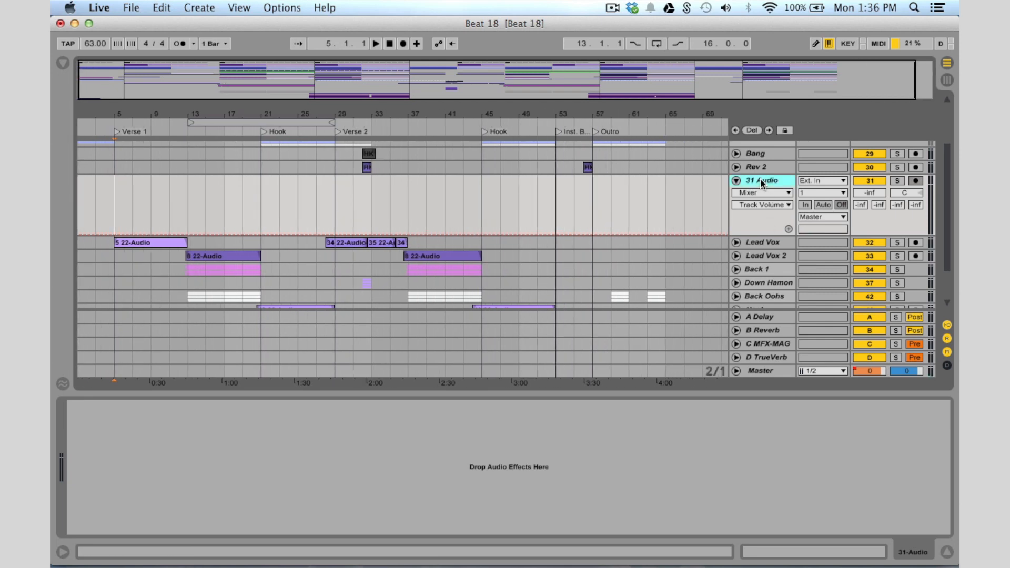
pyautogui.press('Delete')
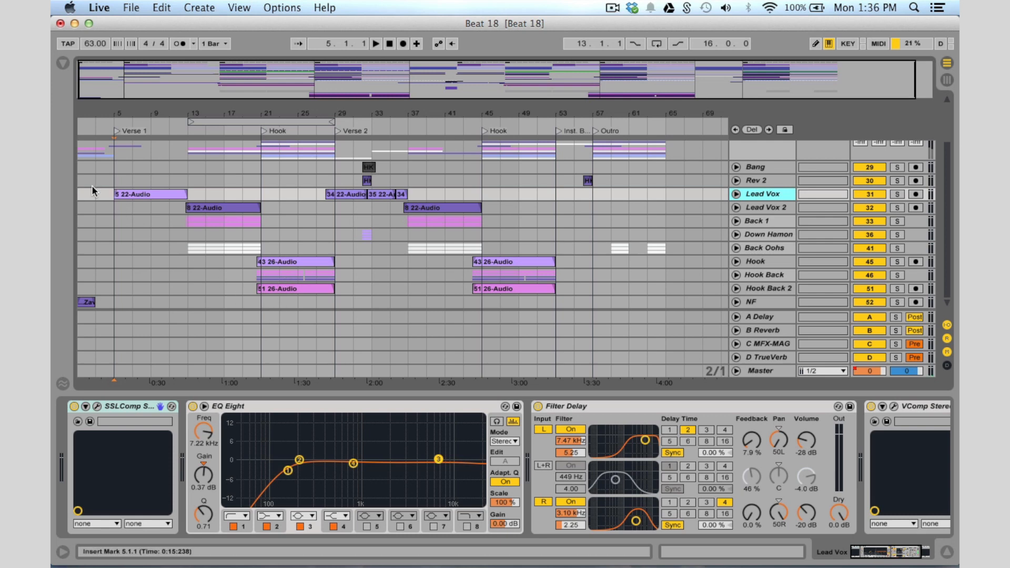
# Step: Solo the Lead Vox track, play it from bar 7 and unfold it to show its waveform
pyautogui.click(128, 228)
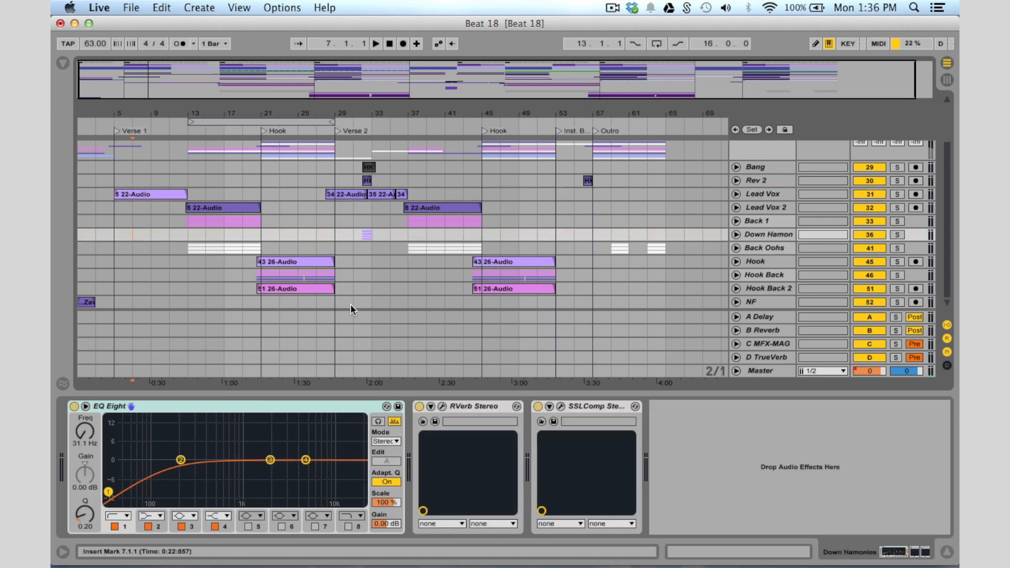
pyautogui.click(771, 195)
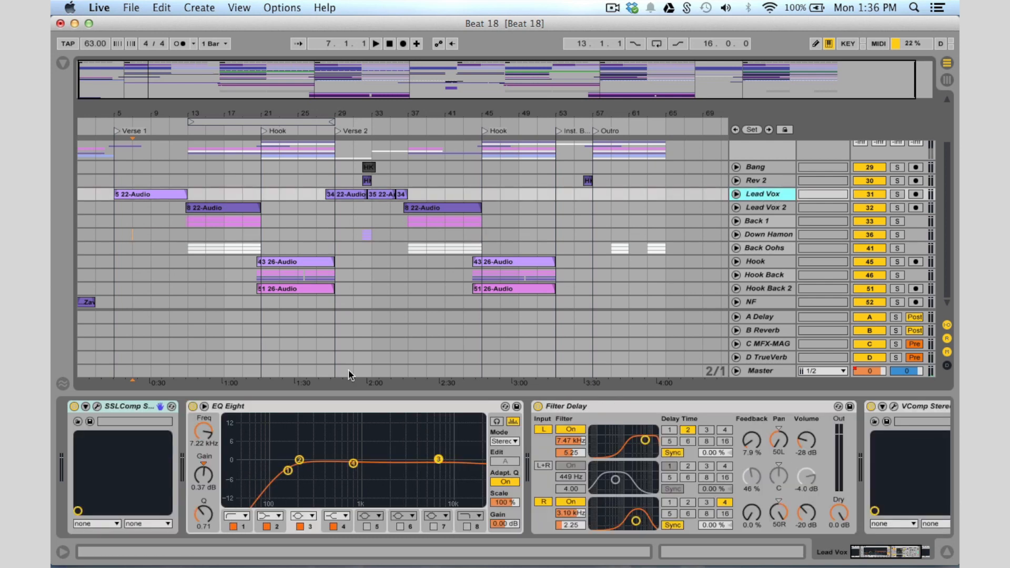
pyautogui.click(897, 194)
pyautogui.press('space')
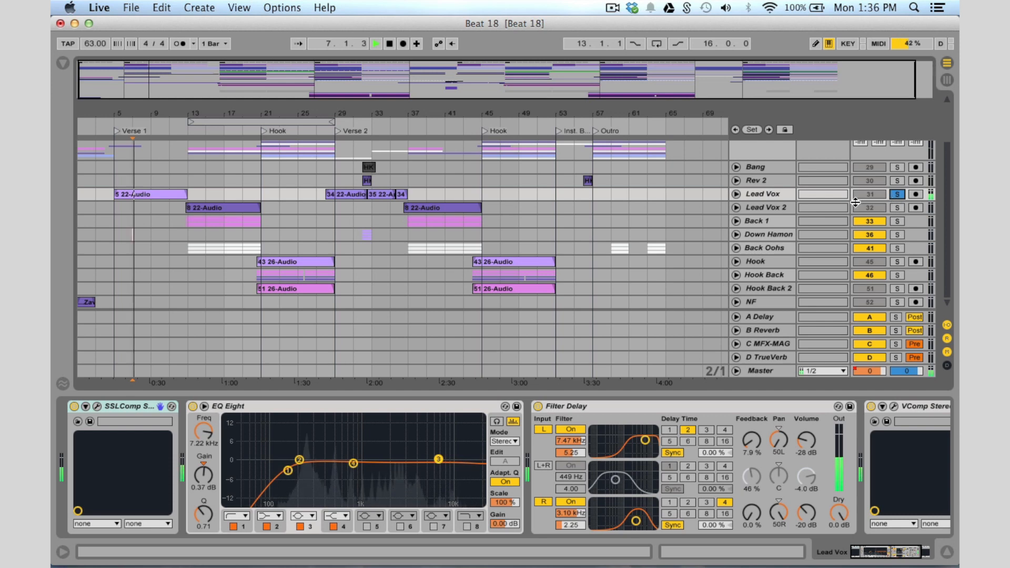
pyautogui.click(736, 194)
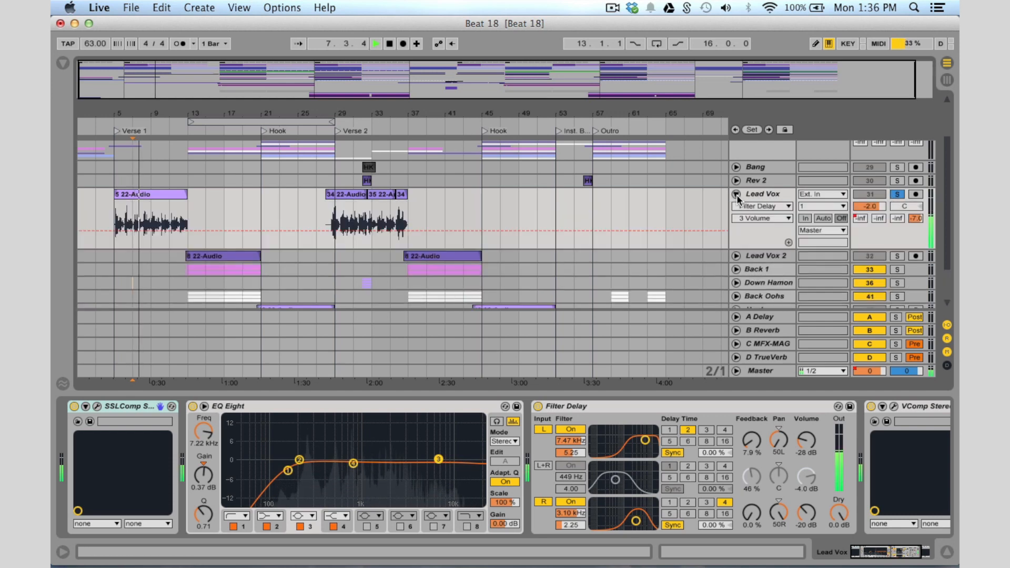
# Step: Examine the Lead Vox clip in Verse 1 and the track's device chain during playback, and stop playback
pyautogui.moveTo(170, 114); pyautogui.dragTo(190, 182)
pyautogui.moveTo(154, 83); pyautogui.dragTo(136, 82)
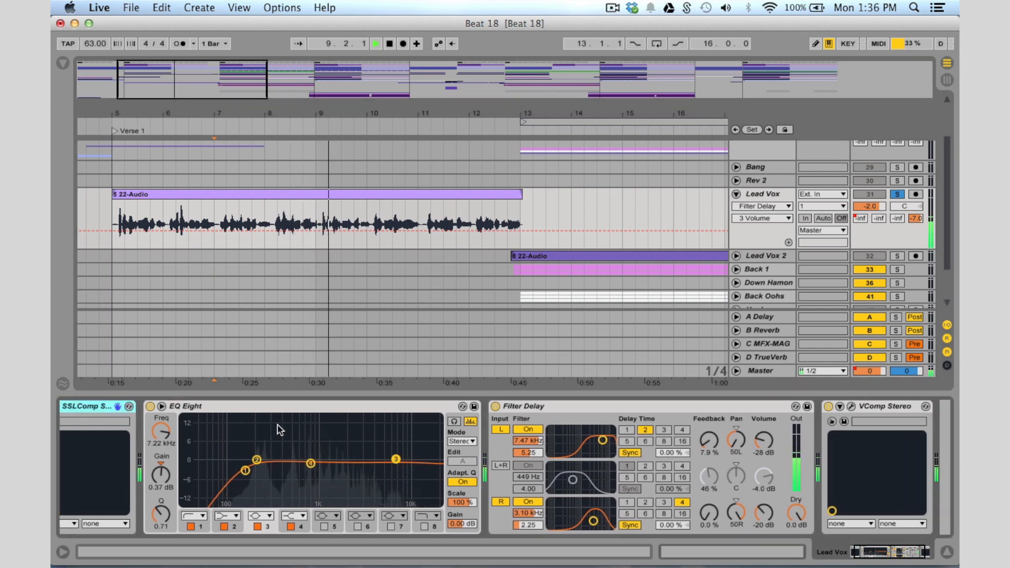
pyautogui.hscroll(3, 278, 429)
pyautogui.hscroll(-3, 279, 429)
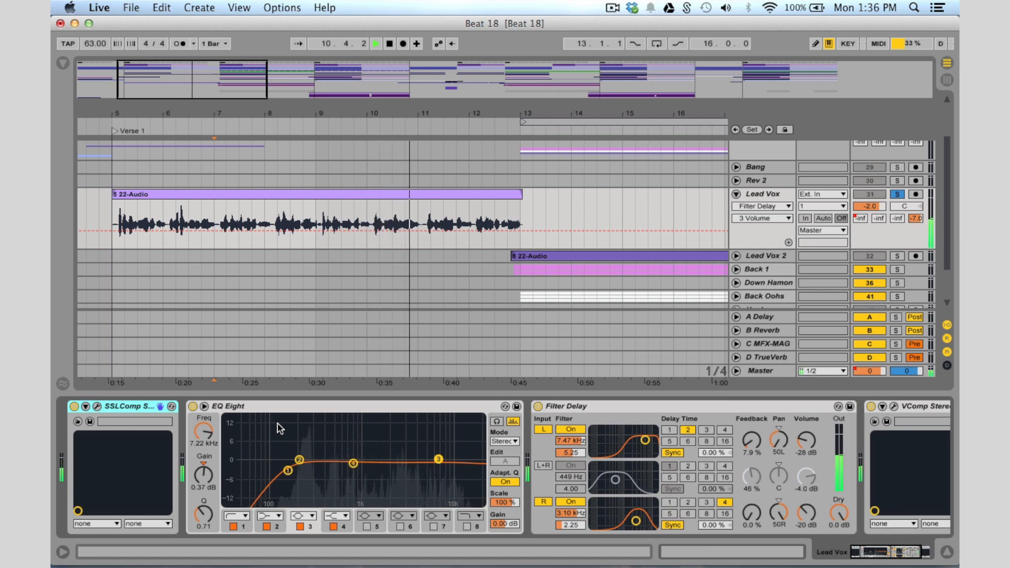
pyautogui.press('space')
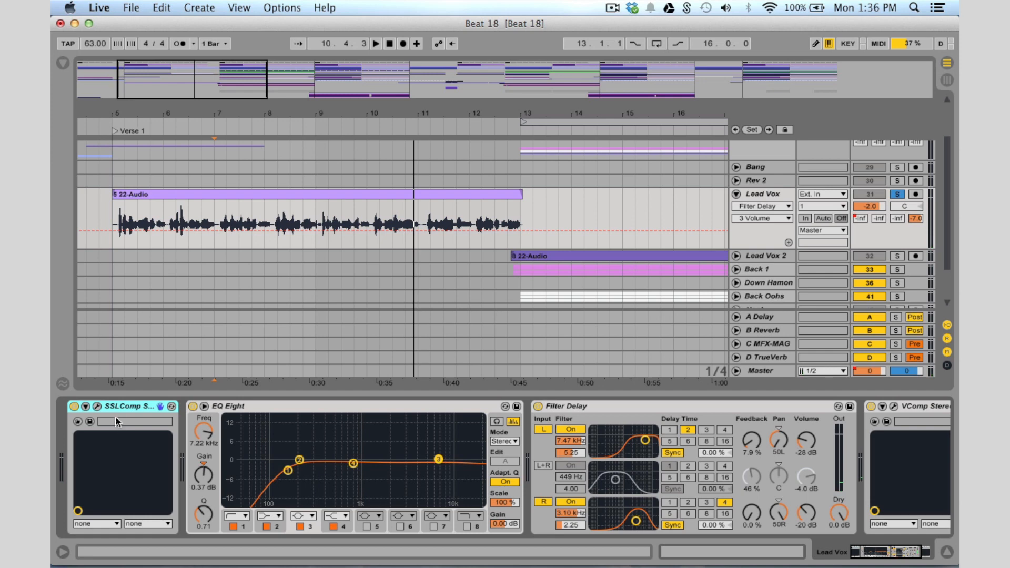
# Step: Inspect the SSLComp Stereo compressor's settings and the EQ Eight curve on the Lead Vox track
pyautogui.click(97, 406)
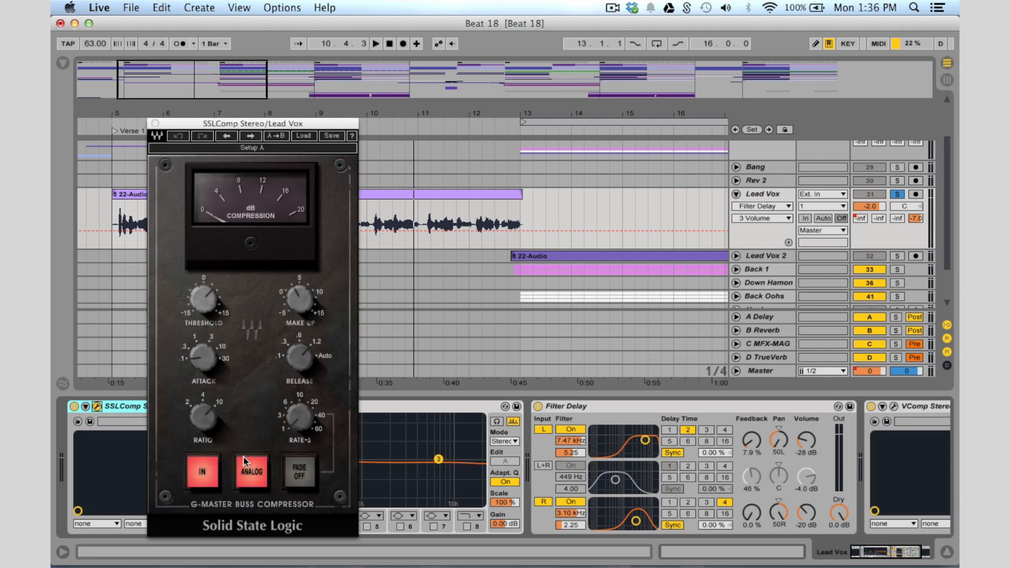
pyautogui.click(155, 123)
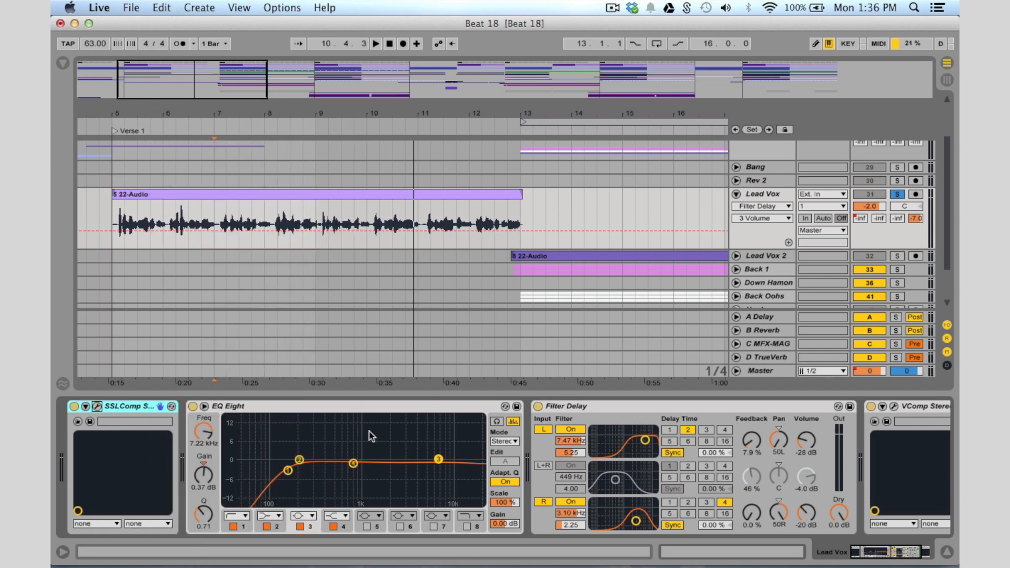
pyautogui.click(312, 407)
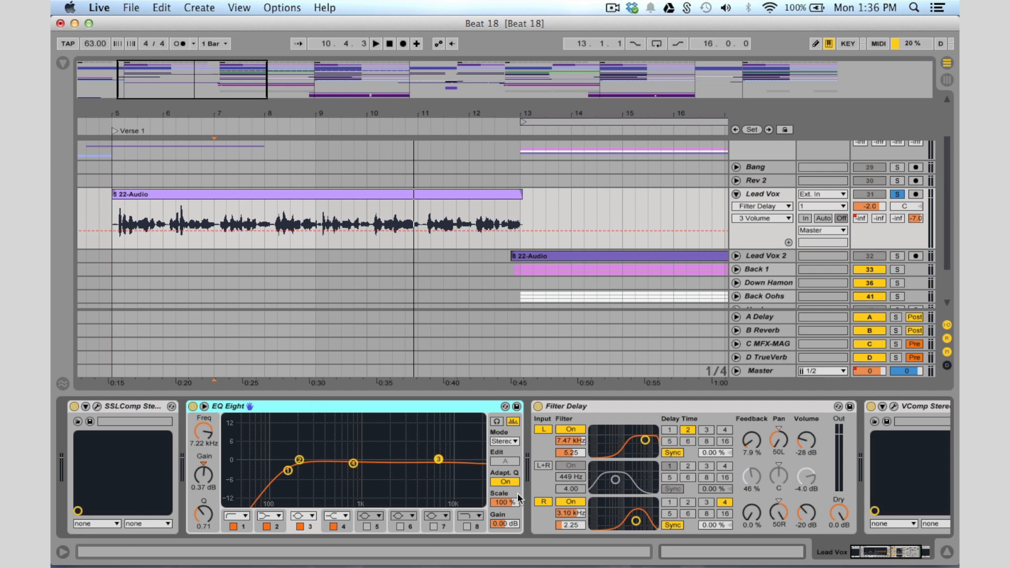
pyautogui.hscroll(4, 405, 484)
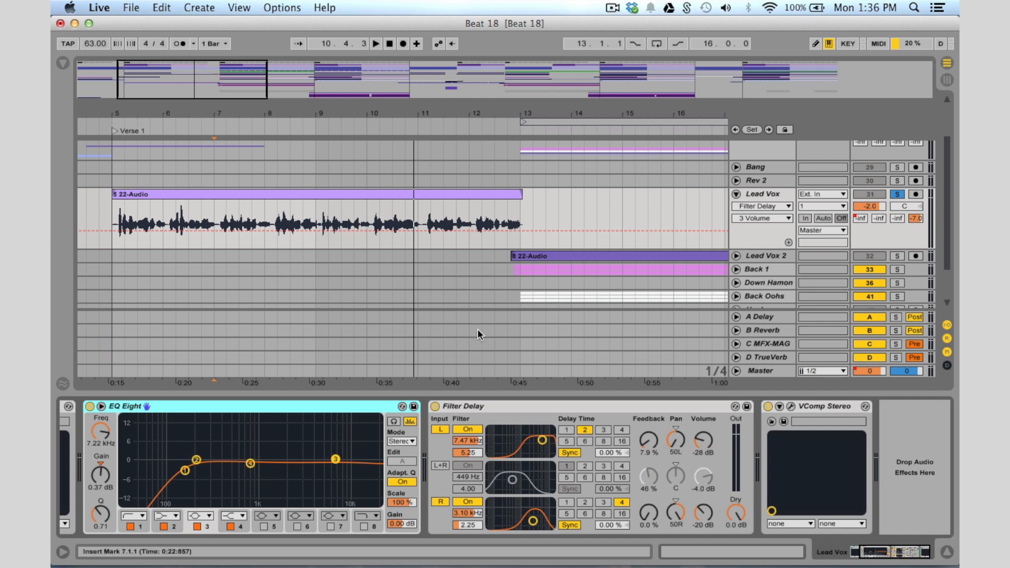
# Step: Play Lead Vox briefly from bar 7, and set the Filter Delay's left filter to 9.15 kHz with a bandwidth of 5.00
pyautogui.press('space')
pyautogui.press('space')
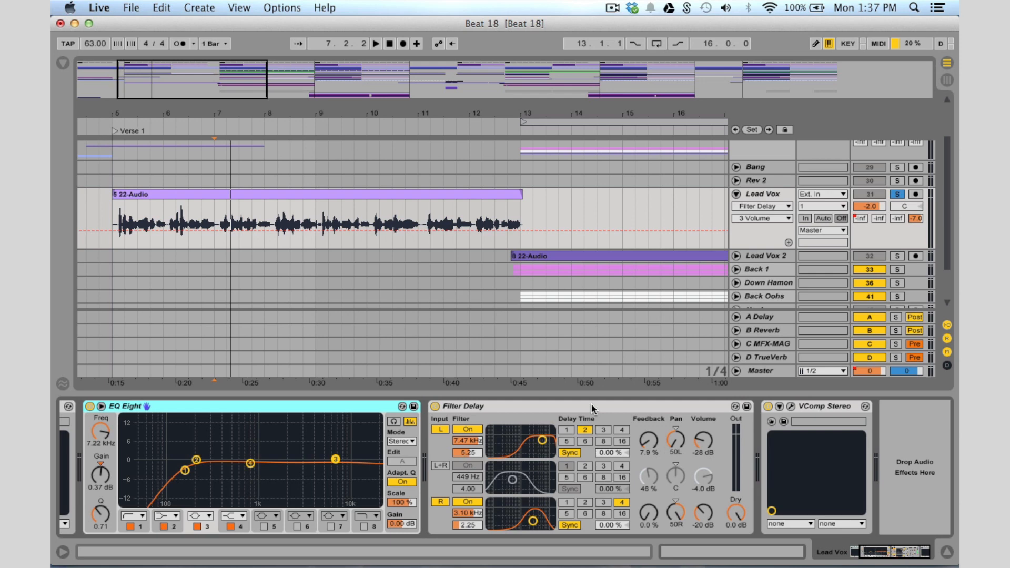
pyautogui.moveTo(542, 440); pyautogui.dragTo(544, 440)
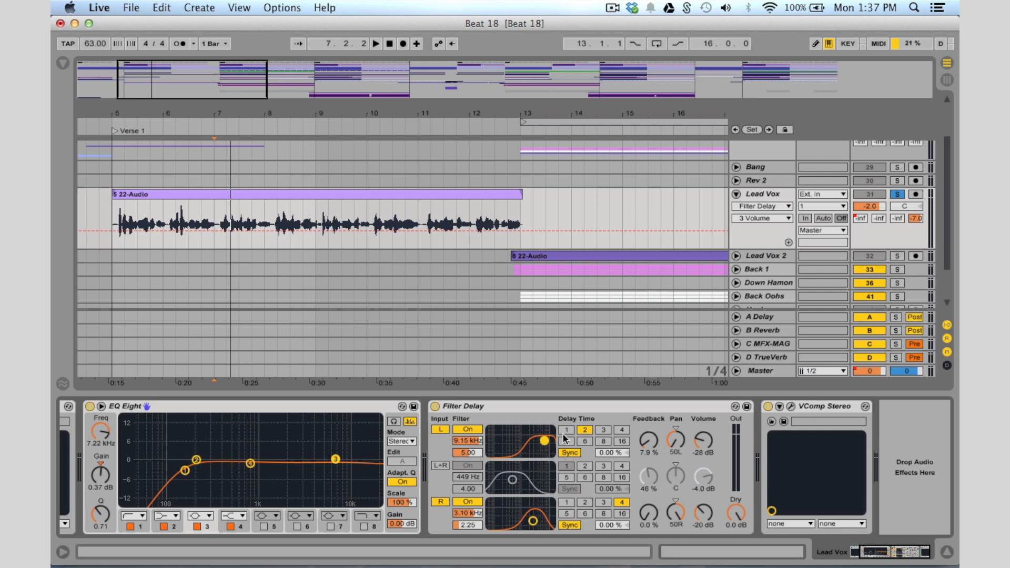
# Step: Open the VComp Stereo plug-in window on Lead Vox, inspect its settings and close it
pyautogui.click(791, 406)
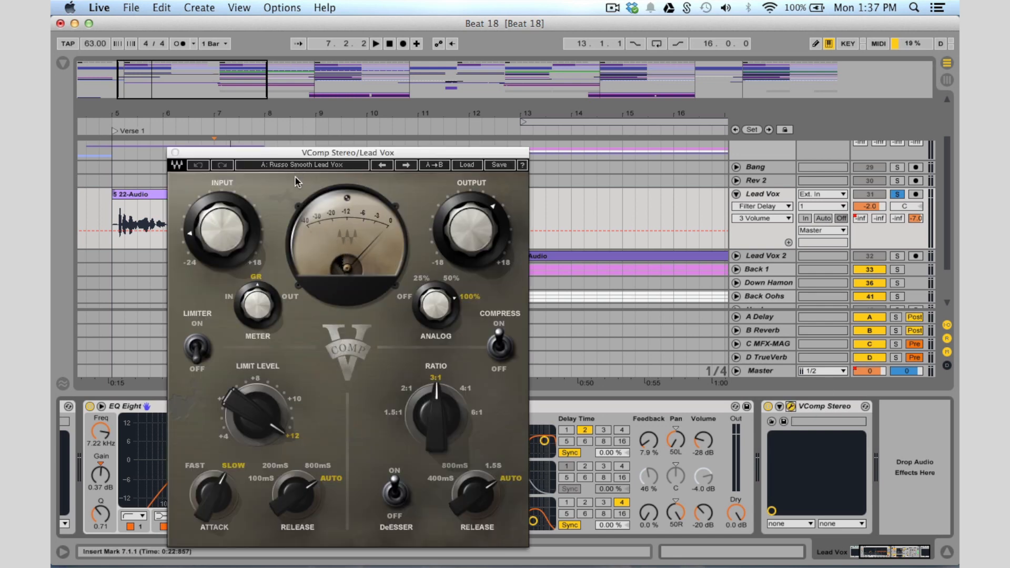
pyautogui.click(175, 153)
# Step: Show the Lead Vox 2 track's device chain and turn off the Lead Vox solo
pyautogui.moveTo(217, 83); pyautogui.dragTo(220, 66)
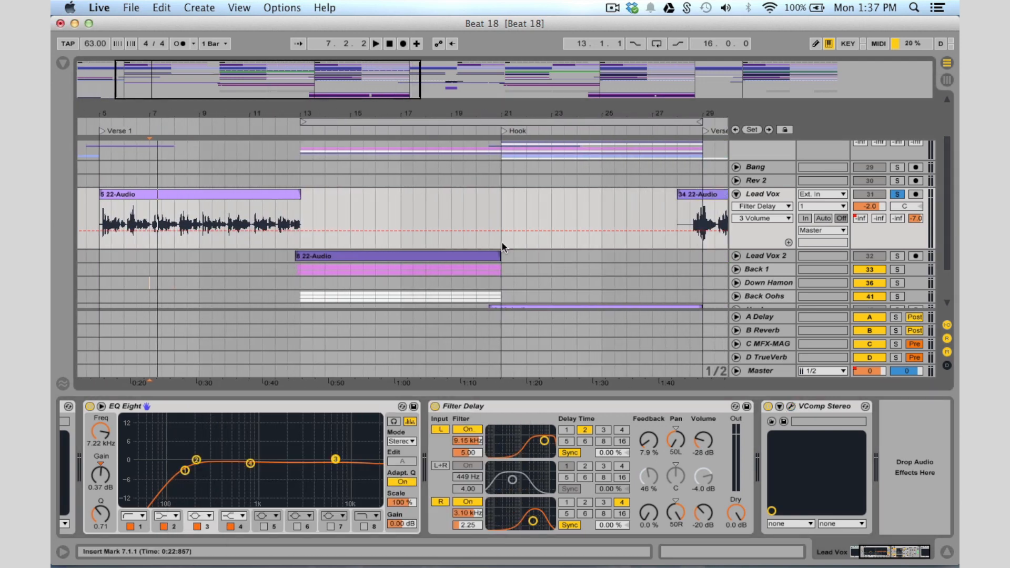
pyautogui.click(756, 255)
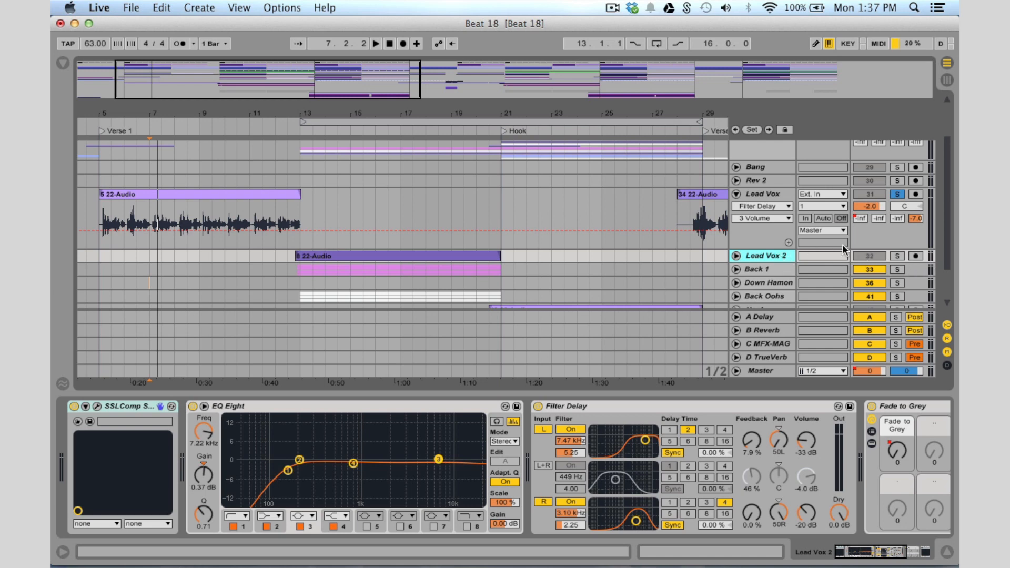
pyautogui.click(897, 194)
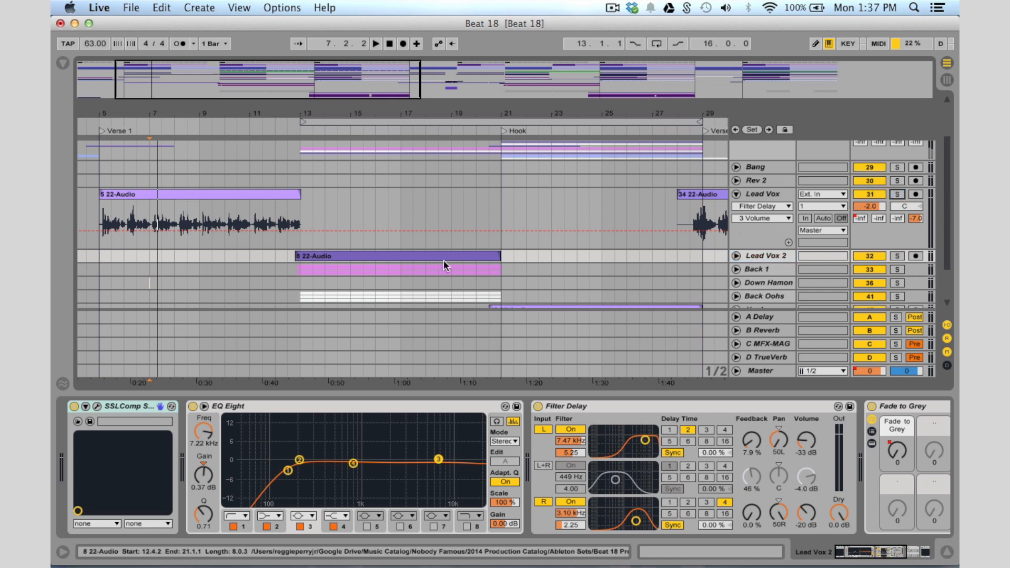
# Step: Select the Back 1 group and unfold it to show its device chain and grouped audio tracks
pyautogui.scroll(-1, 443, 260)
pyautogui.click(756, 255)
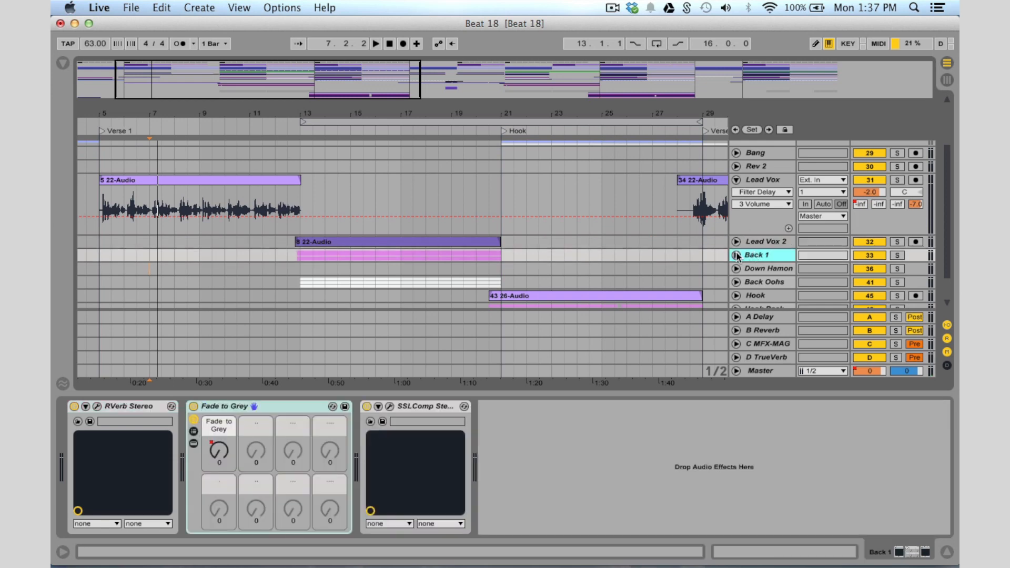
pyautogui.click(735, 255)
pyautogui.scroll(-6, 902, 219)
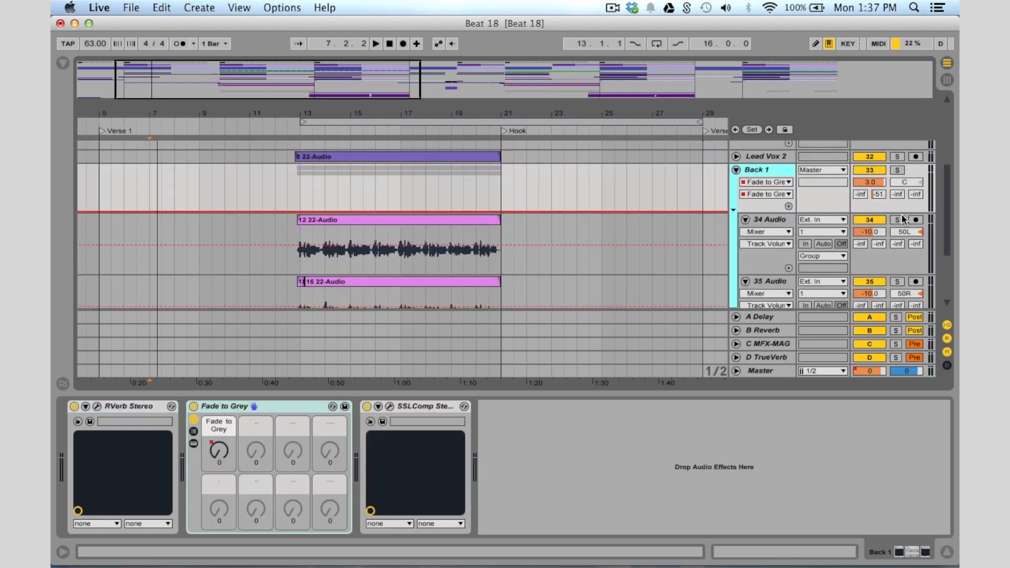
# Step: Solo the 34 Audio track, play from bar 13, and show the Back 1 group's device chain
pyautogui.click(898, 219)
pyautogui.click(299, 324)
pyautogui.press('space')
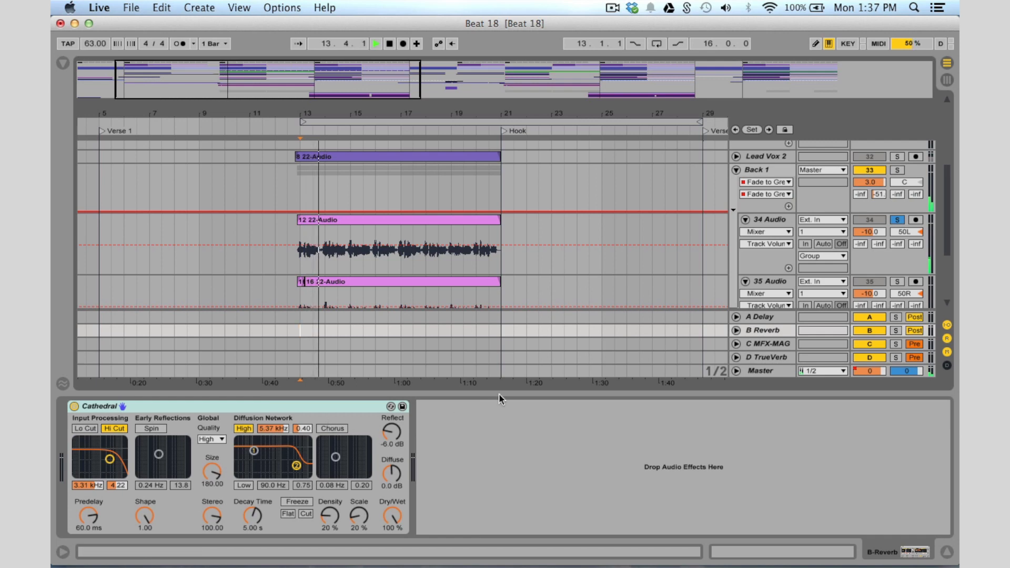
pyautogui.click(771, 168)
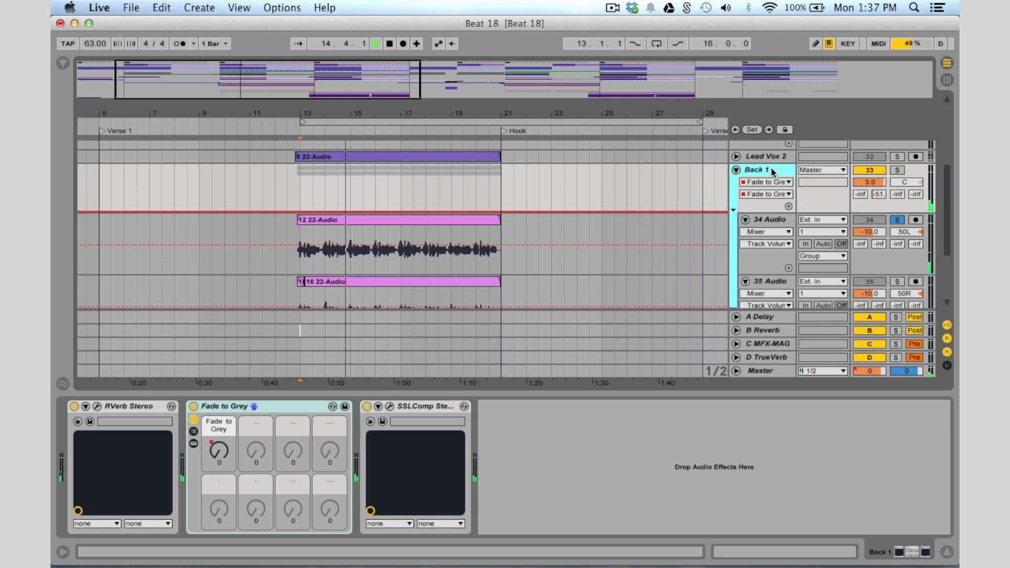
# Step: Solo the whole Back 1 group and listen while viewing its 34 Audio and 35 Audio tracks
pyautogui.click(898, 171)
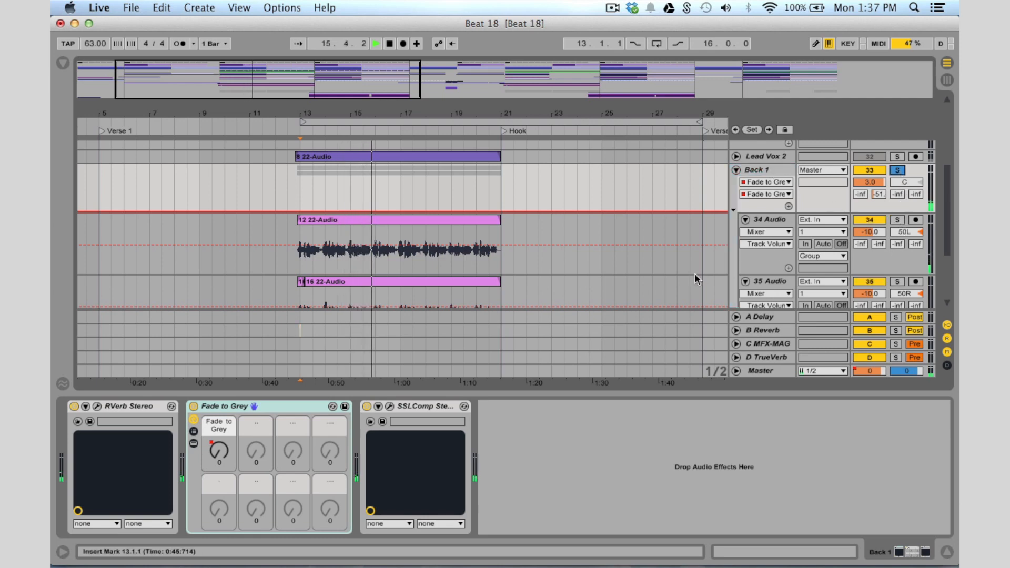
pyautogui.scroll(-4, 695, 279)
pyautogui.scroll(3, 695, 279)
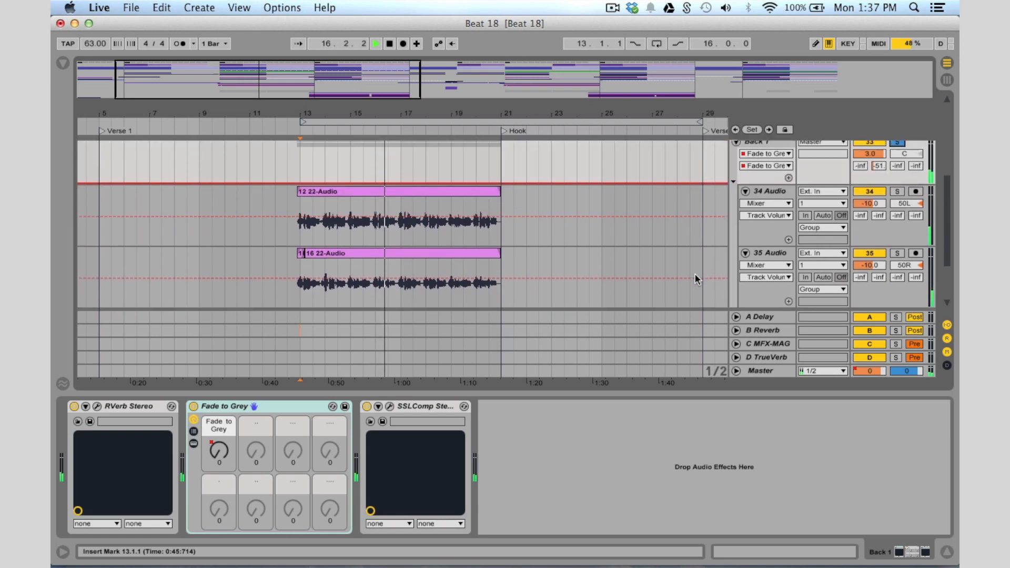
pyautogui.scroll(1, 695, 275)
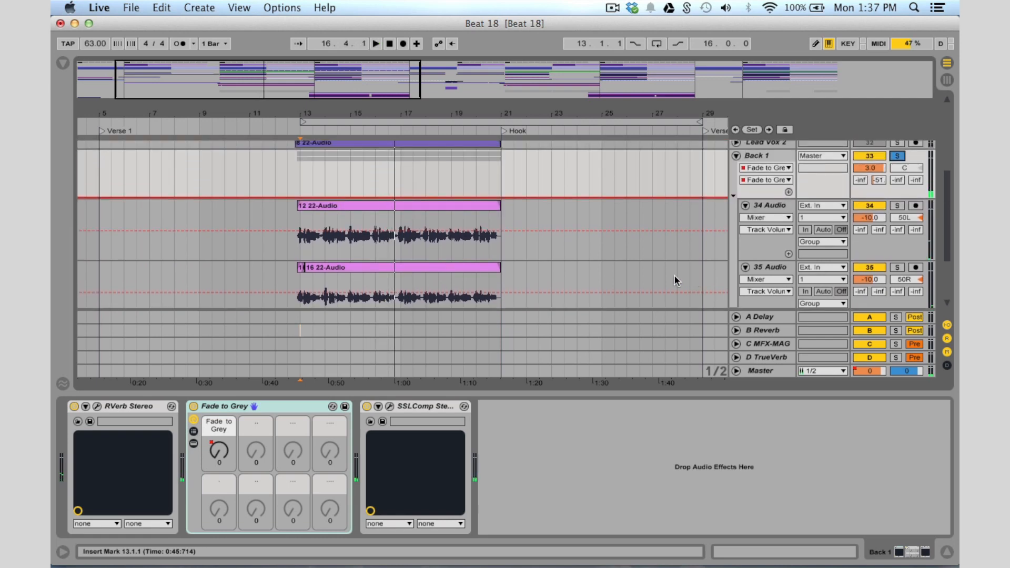
# Step: Turn off the Back 1 solo and fold the group
pyautogui.scroll(1, 675, 276)
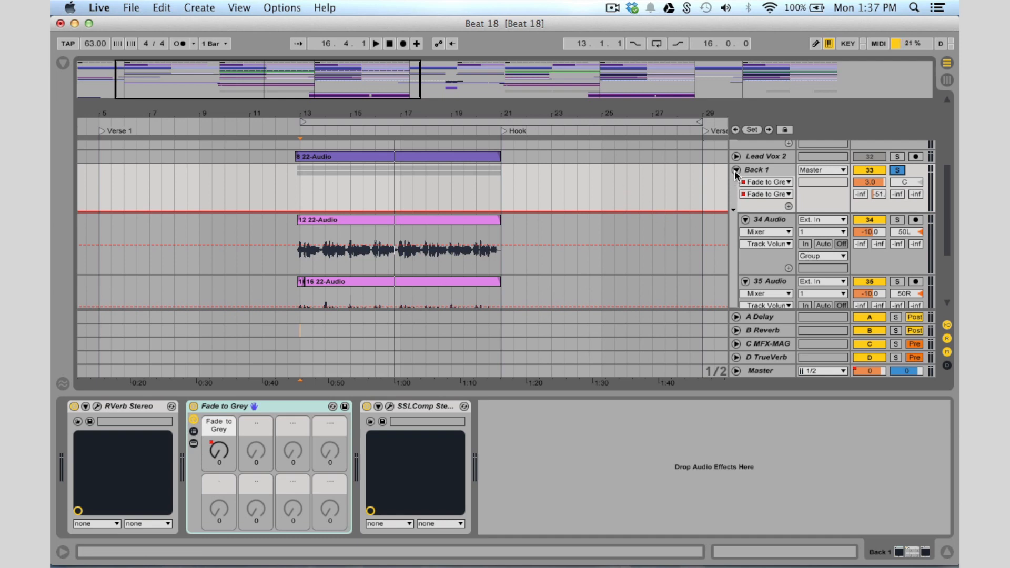
pyautogui.click(903, 170)
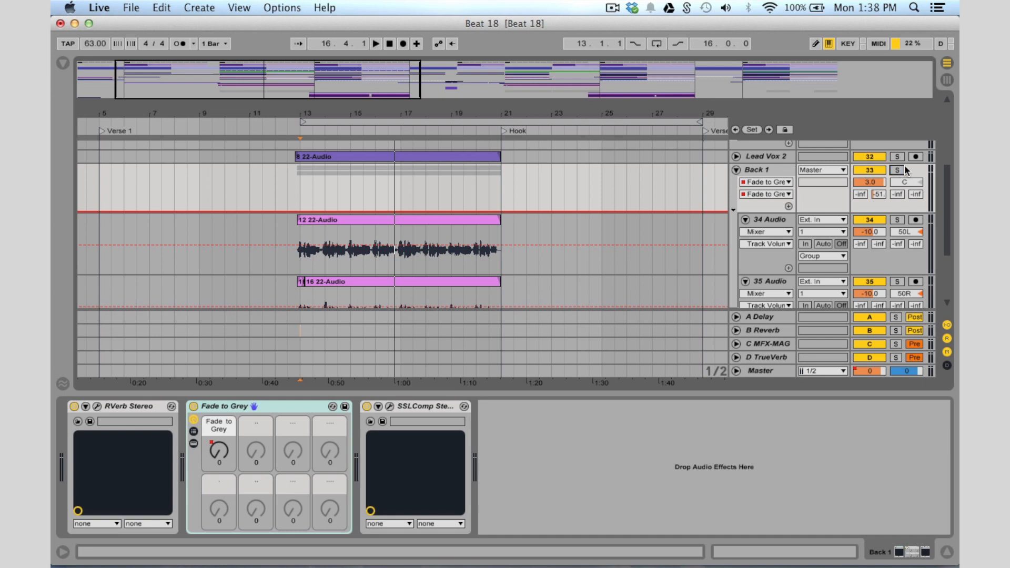
pyautogui.click(737, 170)
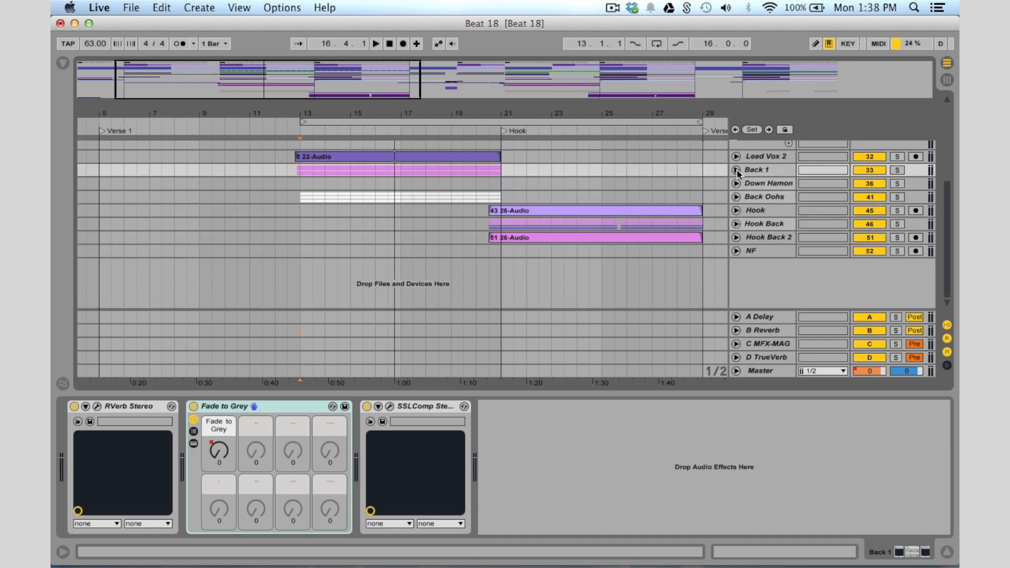
# Step: Unfold and solo the Back Oohs group, play it from bar 13, and show its device chain
pyautogui.click(736, 197)
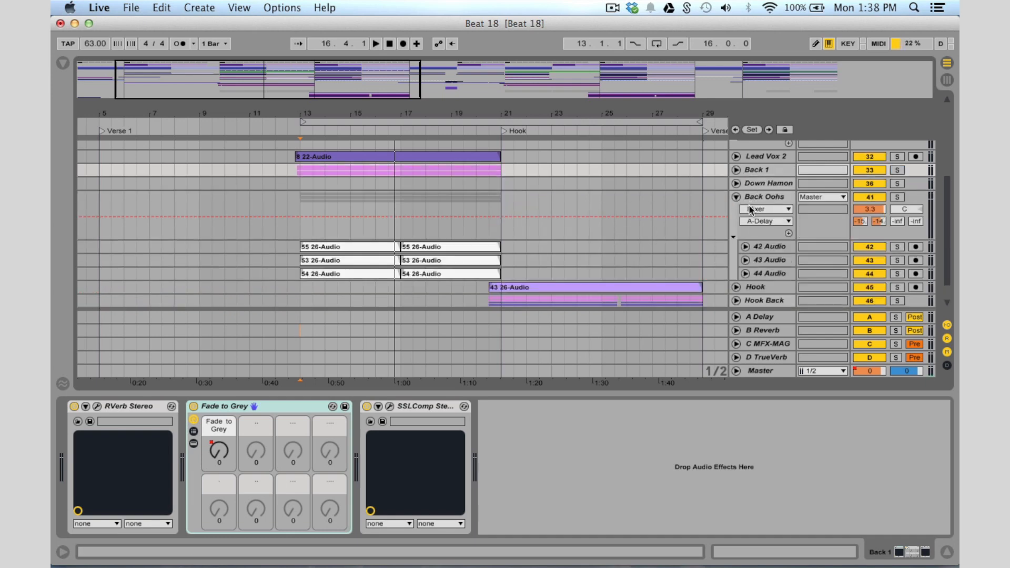
pyautogui.click(893, 197)
pyautogui.click(307, 298)
pyautogui.press('space')
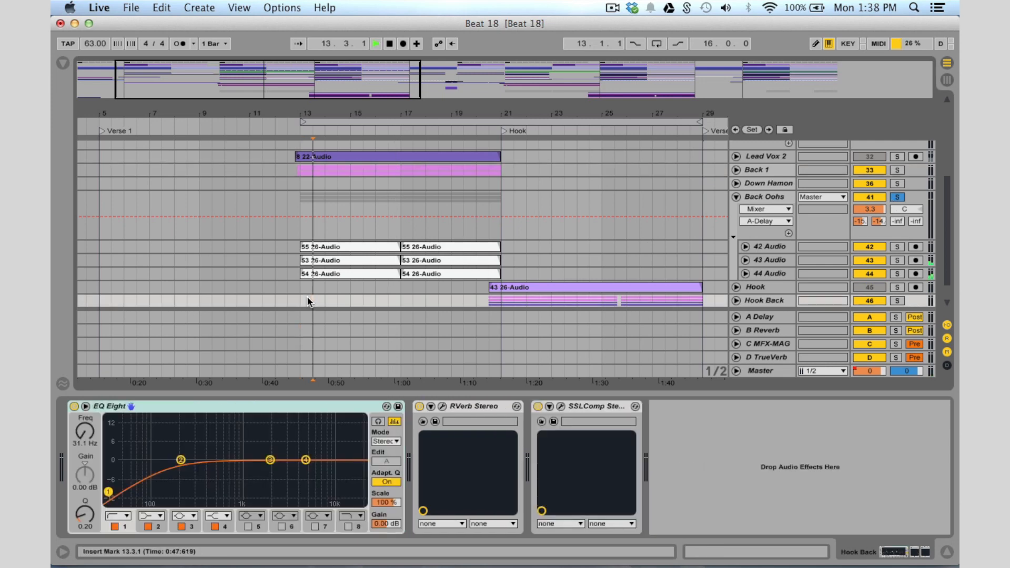
pyautogui.click(301, 288)
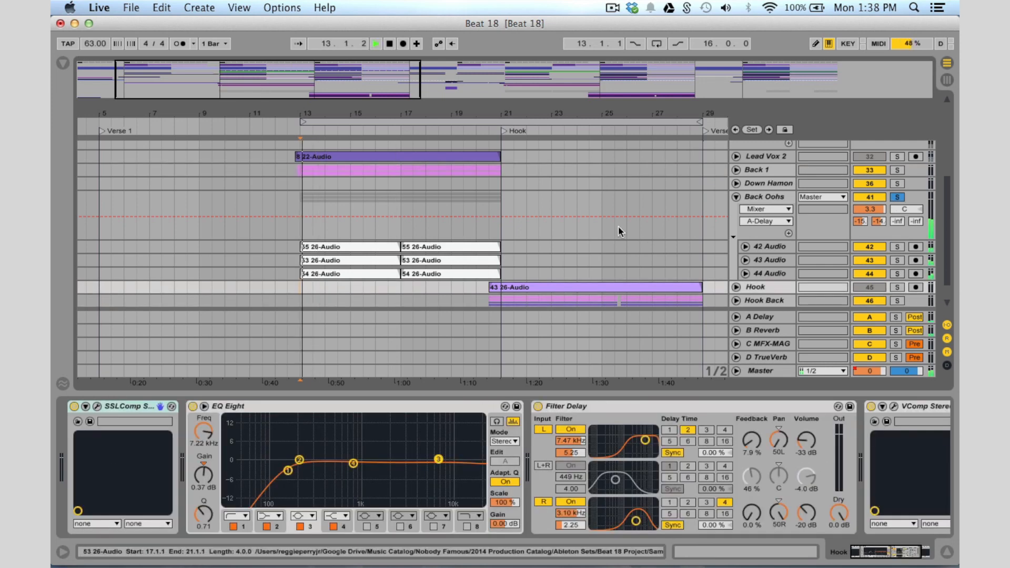
pyautogui.click(766, 196)
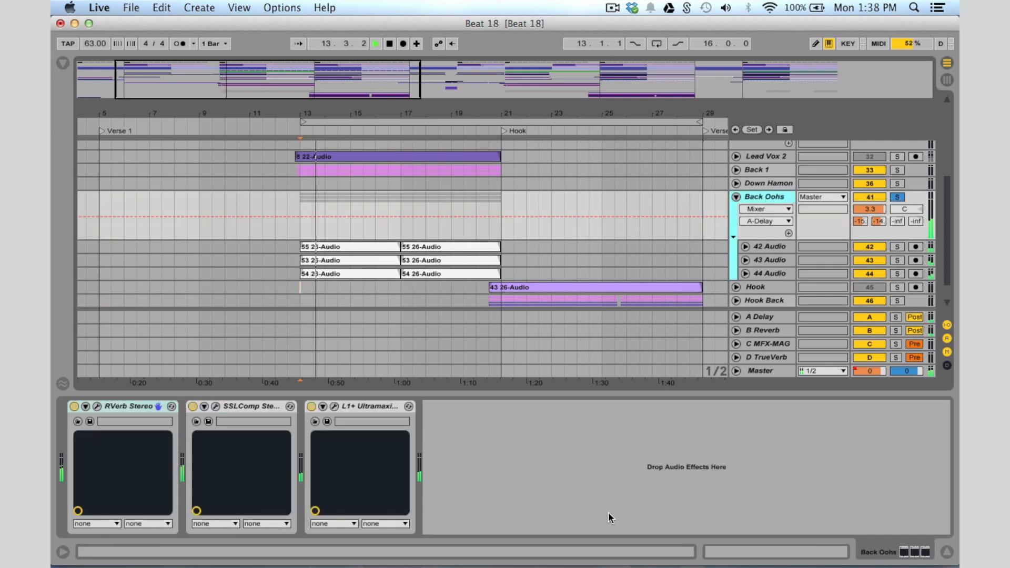
# Step: Inspect the RVerb, SSLComp and L1+ Ultramaximizer plug-in settings on the Back Oohs group, closing each window after viewing
pyautogui.click(97, 406)
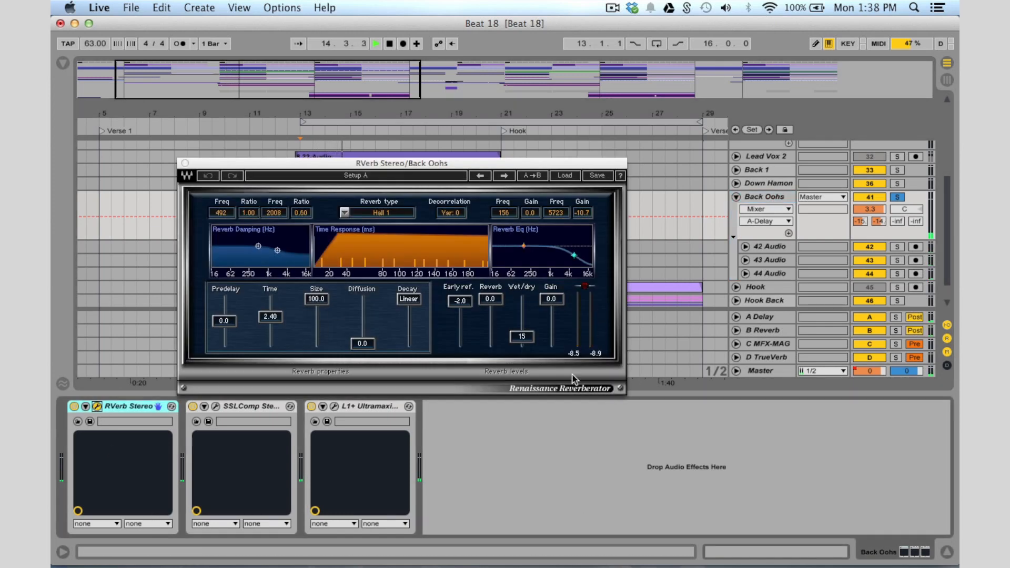
pyautogui.click(185, 164)
pyautogui.click(216, 406)
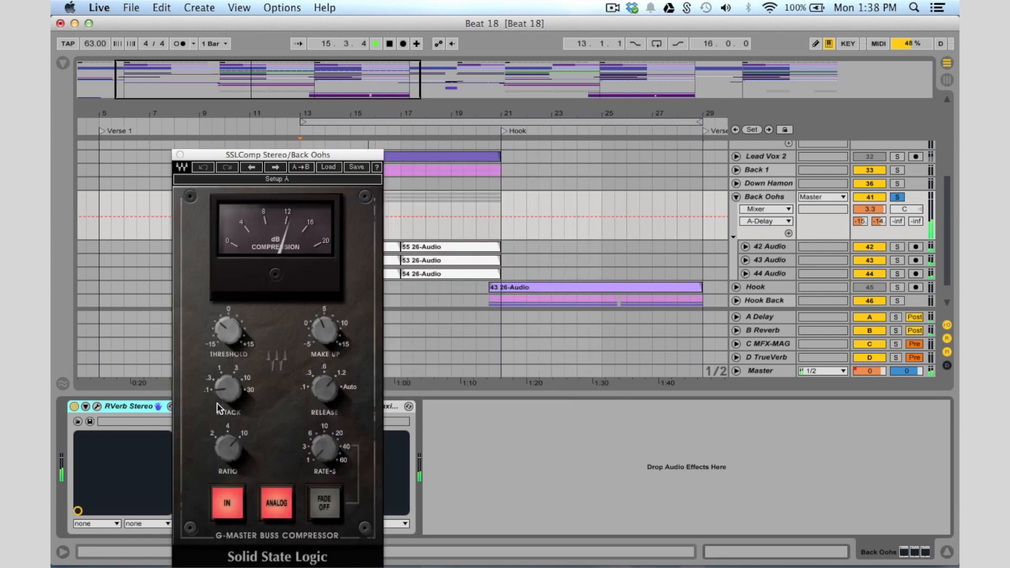
pyautogui.click(179, 155)
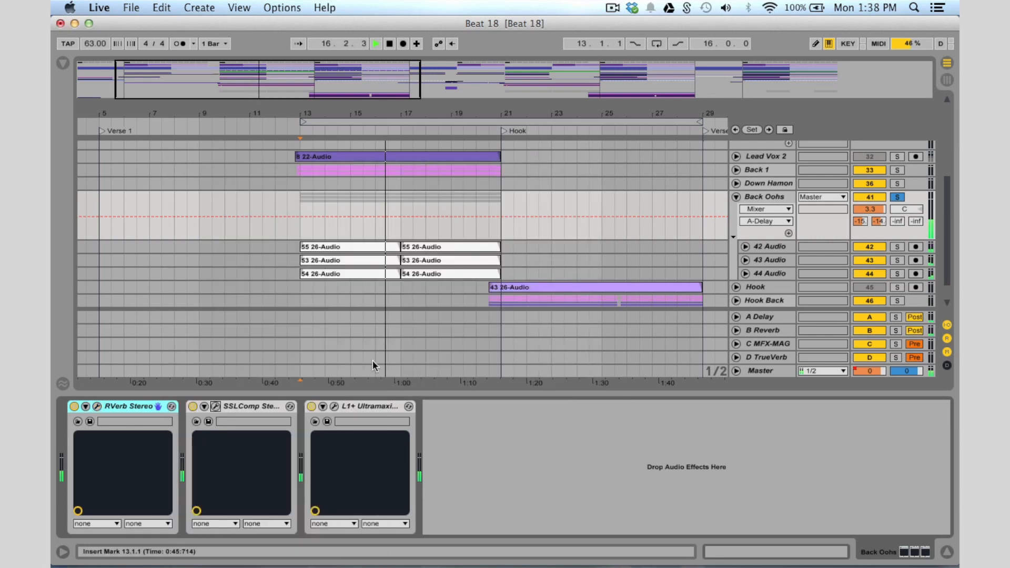
pyautogui.click(335, 407)
pyautogui.click(195, 93)
# Step: Turn off the Back Oohs solo and fold the group
pyautogui.click(897, 199)
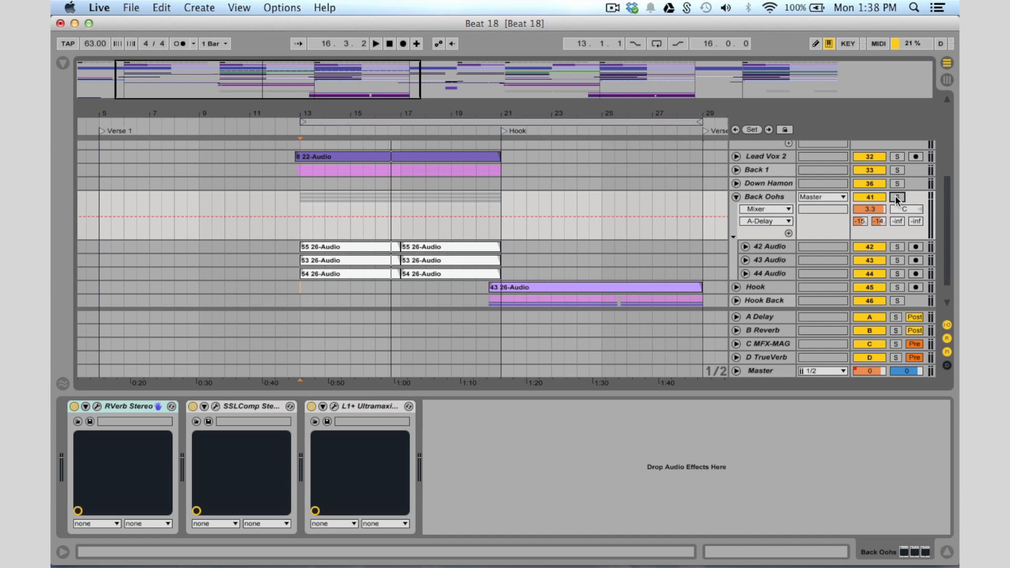
pyautogui.click(736, 197)
# Step: Unfold the Hook track, examine its device chain through to VComp Stereo, and fold the track again
pyautogui.hscroll(5, 415, 247)
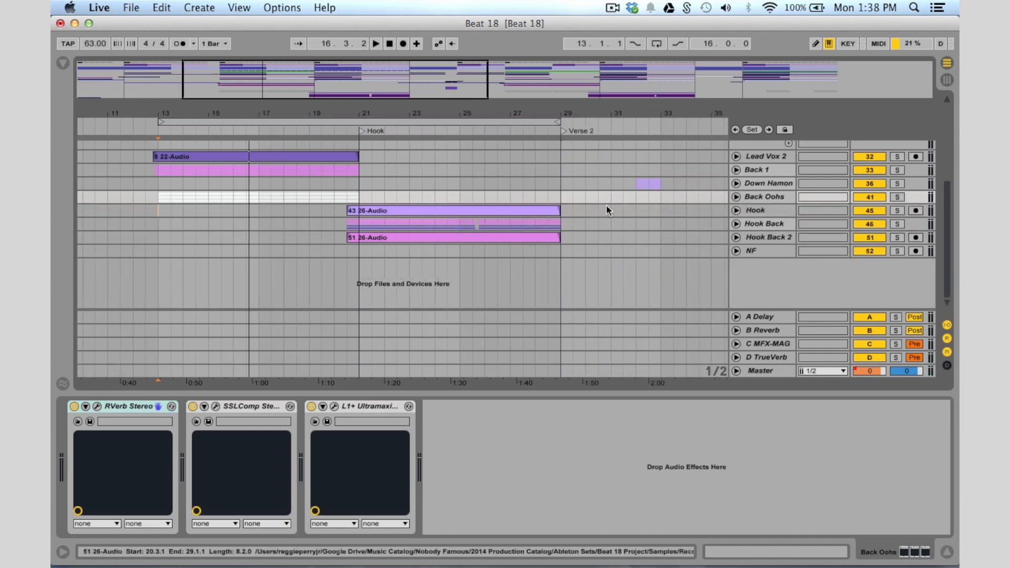
pyautogui.click(737, 211)
pyautogui.click(756, 213)
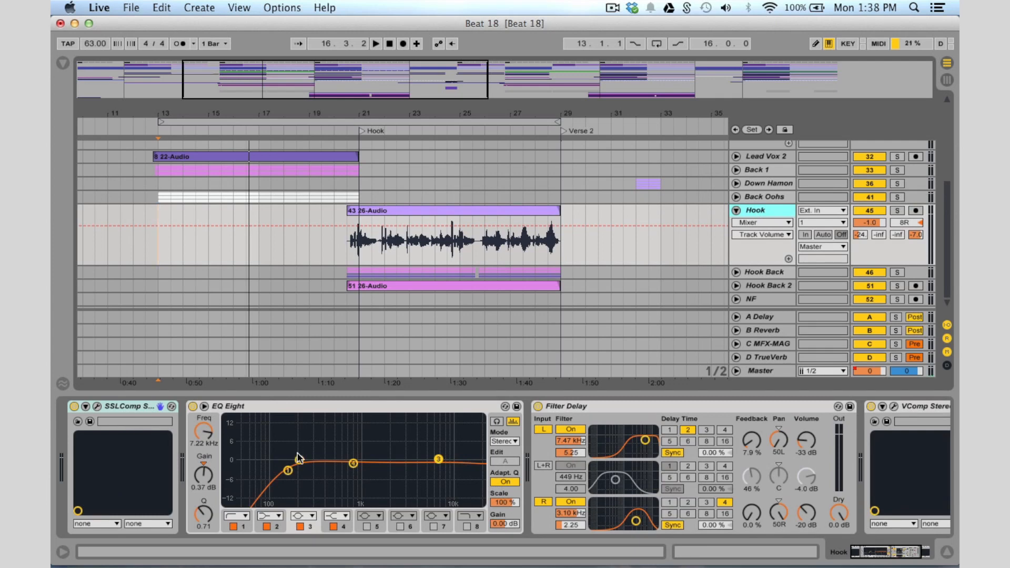
pyautogui.hscroll(5, 298, 457)
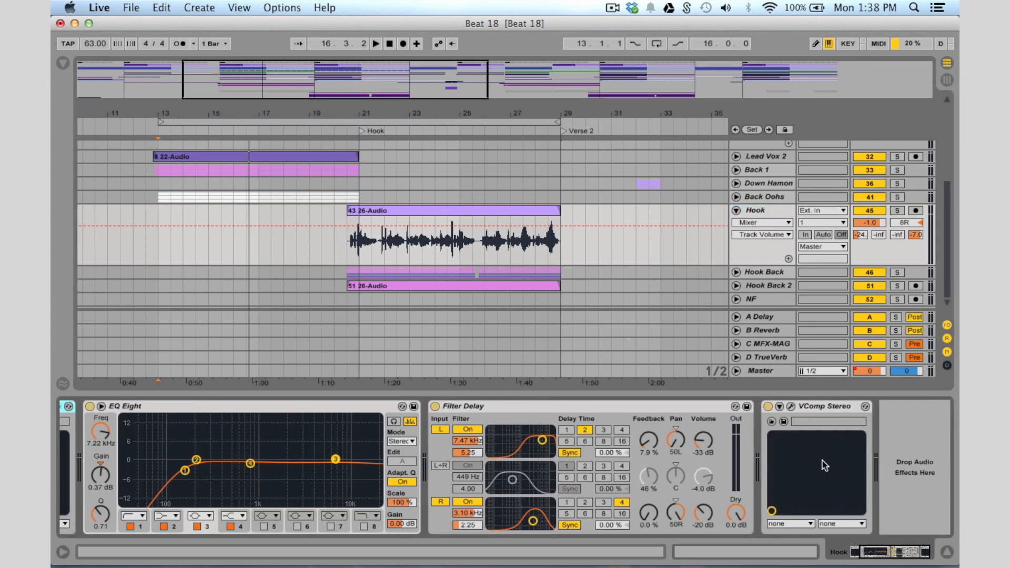
pyautogui.click(736, 210)
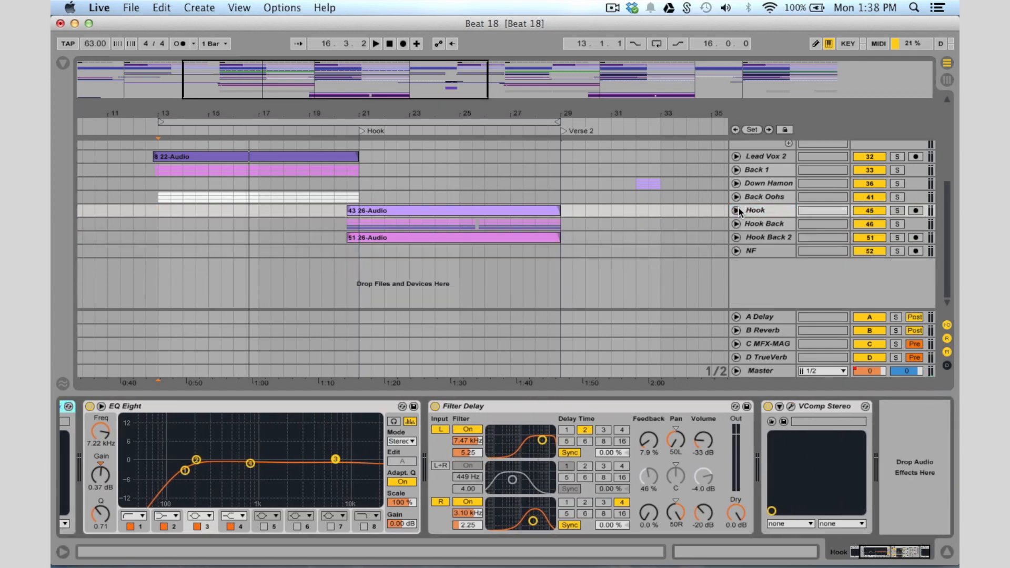
# Step: Unfold and solo the Hook Back group and play it from 20.3.1, just before the Hook locator
pyautogui.click(737, 224)
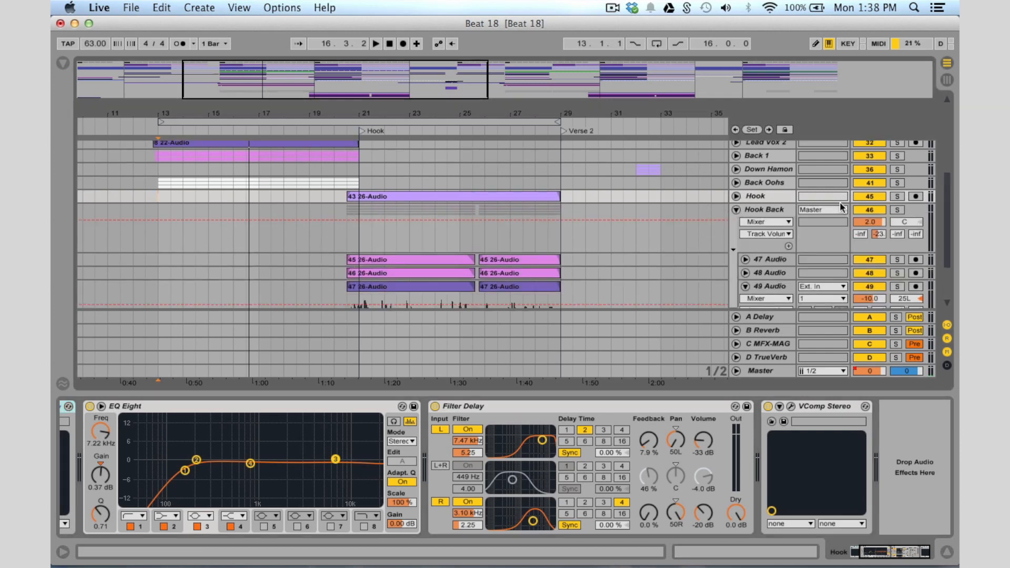
pyautogui.scroll(-1, 704, 219)
pyautogui.click(902, 210)
pyautogui.click(352, 331)
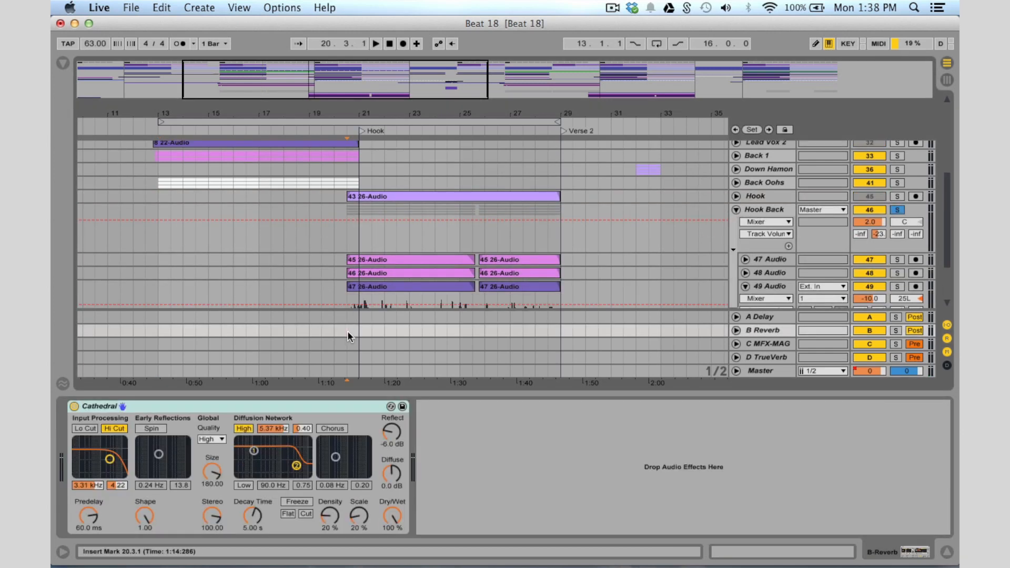
pyautogui.press('space')
pyautogui.scroll(-3, 600, 330)
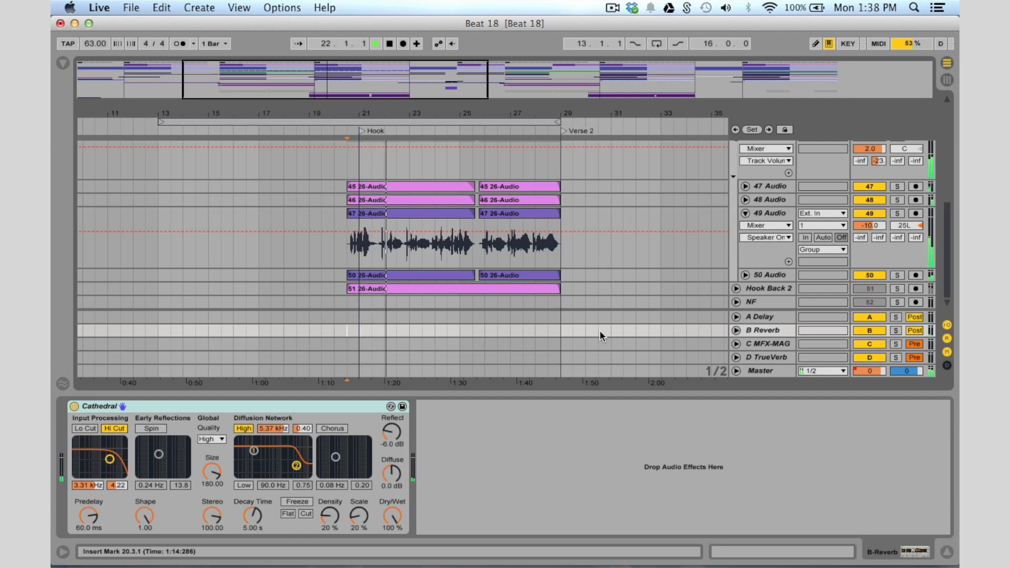
# Step: Unfold the 47 Audio, 48 Audio and 50 Audio tracks inside the Hook Back group to show their mixer settings
pyautogui.scroll(1, 599, 331)
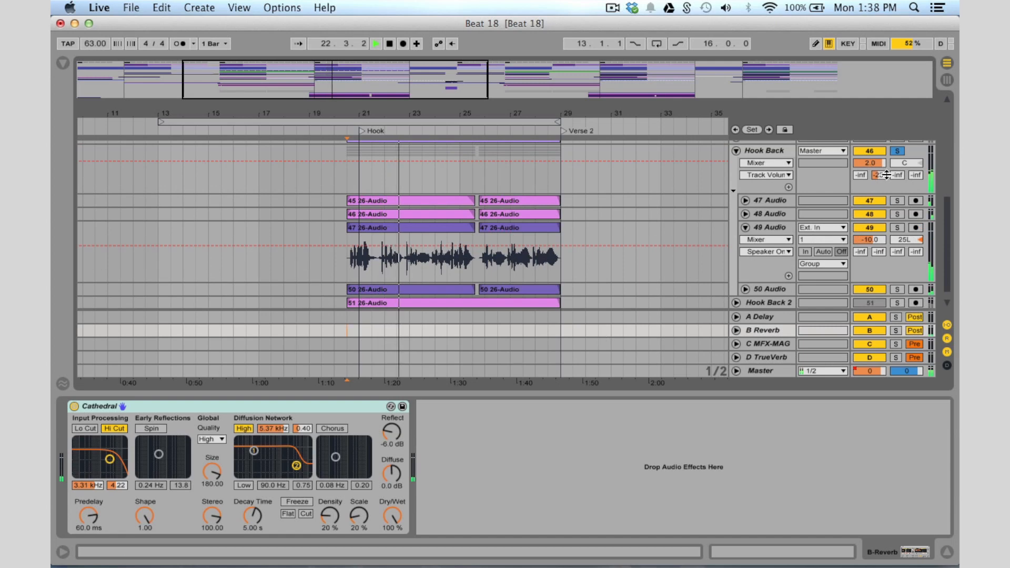
pyautogui.click(745, 201)
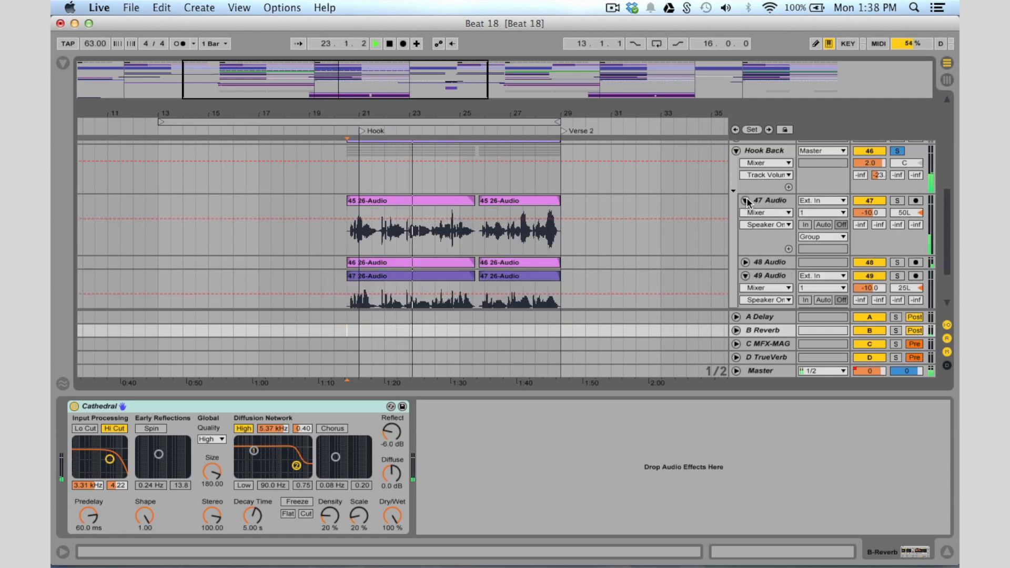
pyautogui.click(744, 261)
pyautogui.click(743, 261)
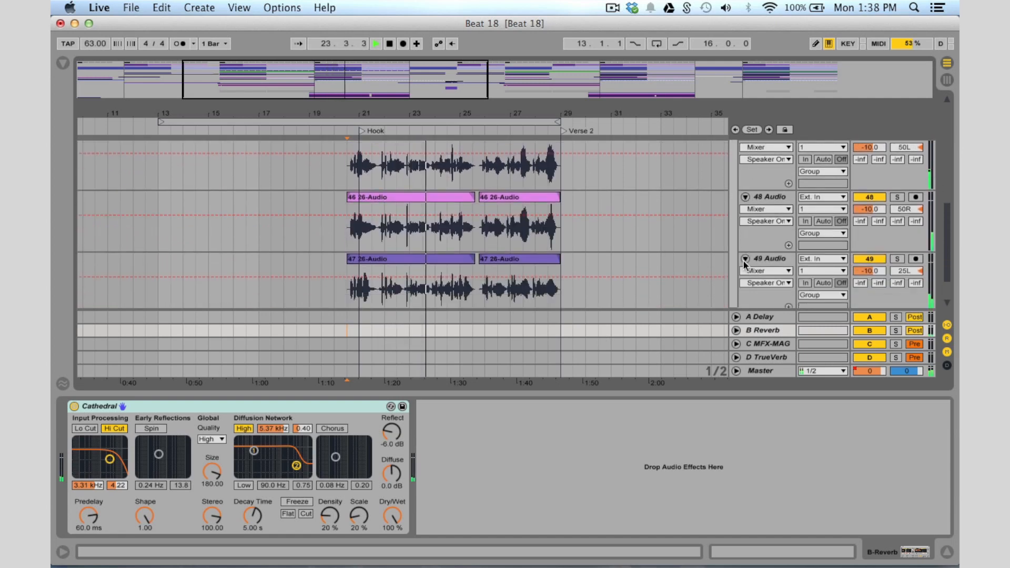
pyautogui.click(744, 288)
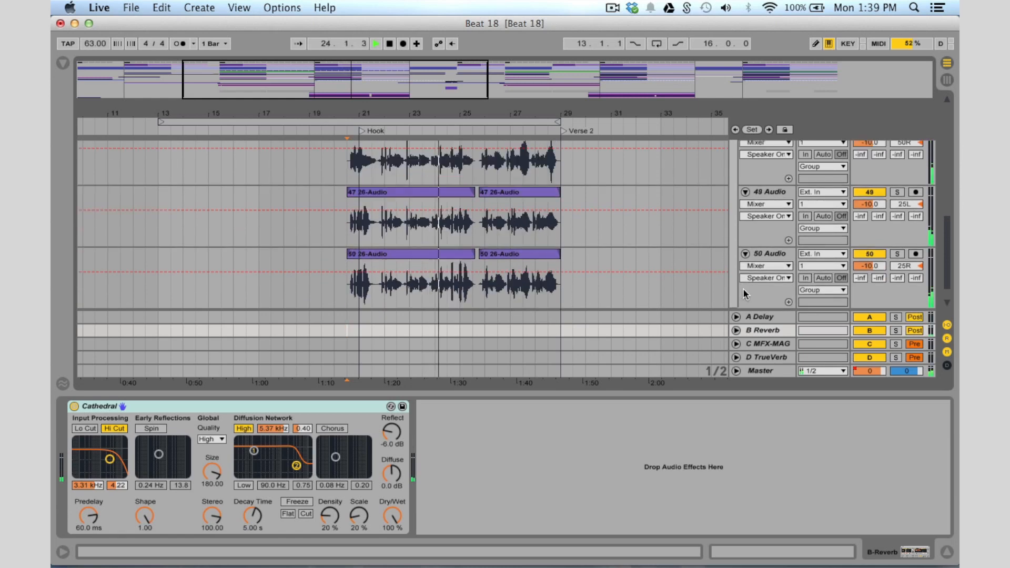
# Step: Stop playback, compare the panning of the 47 to 50 Audio tracks, and fold the Hook Back group
pyautogui.scroll(5, 743, 294)
pyautogui.scroll(2, 744, 293)
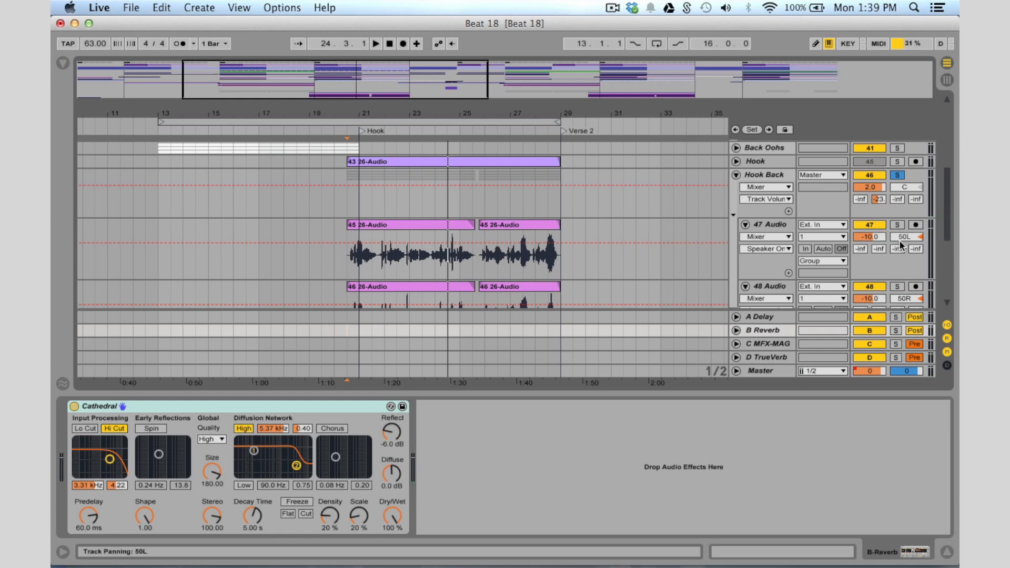
pyautogui.scroll(-1, 899, 239)
pyautogui.scroll(-3, 908, 268)
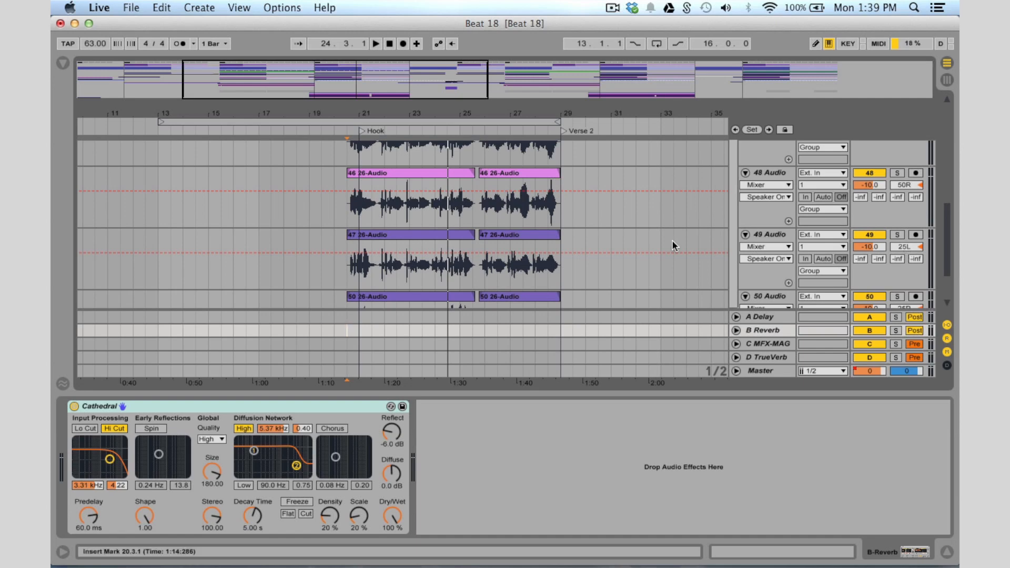
pyautogui.scroll(-2, 671, 240)
pyautogui.scroll(4, 818, 228)
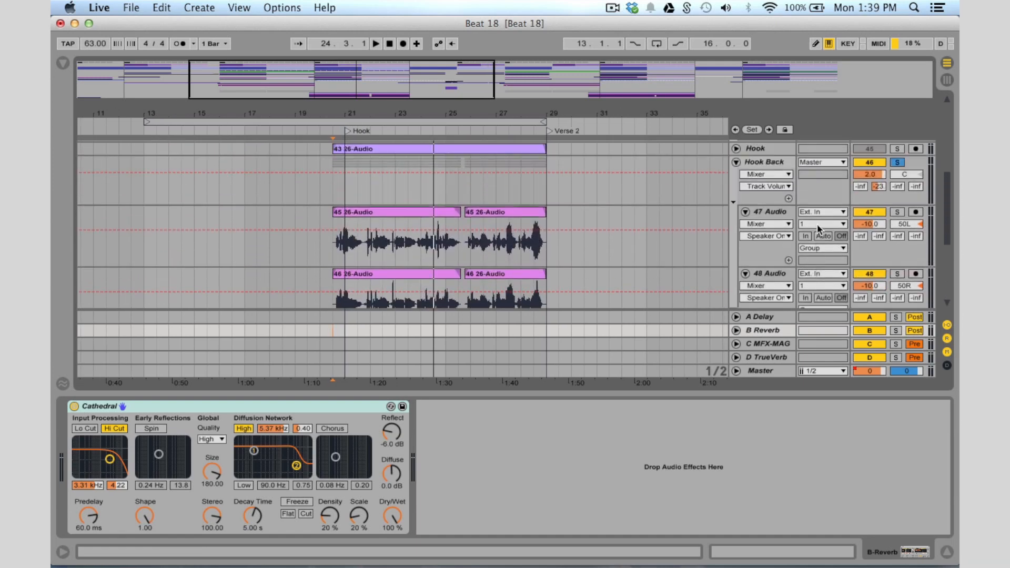
pyautogui.click(736, 219)
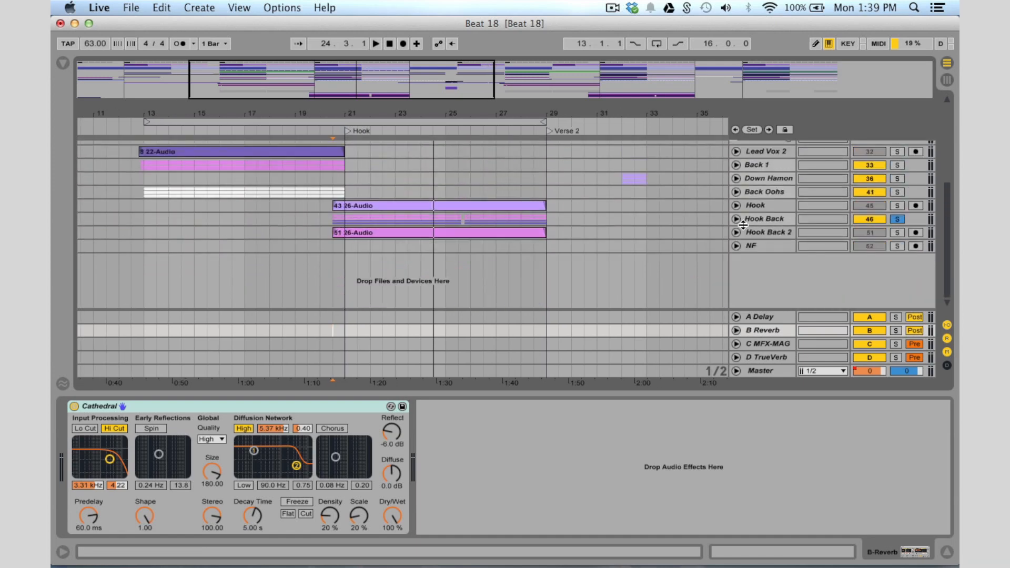
# Step: Solo the Hook Back 2 track instead, unfold it, and play it from 20.3.1
pyautogui.click(898, 232)
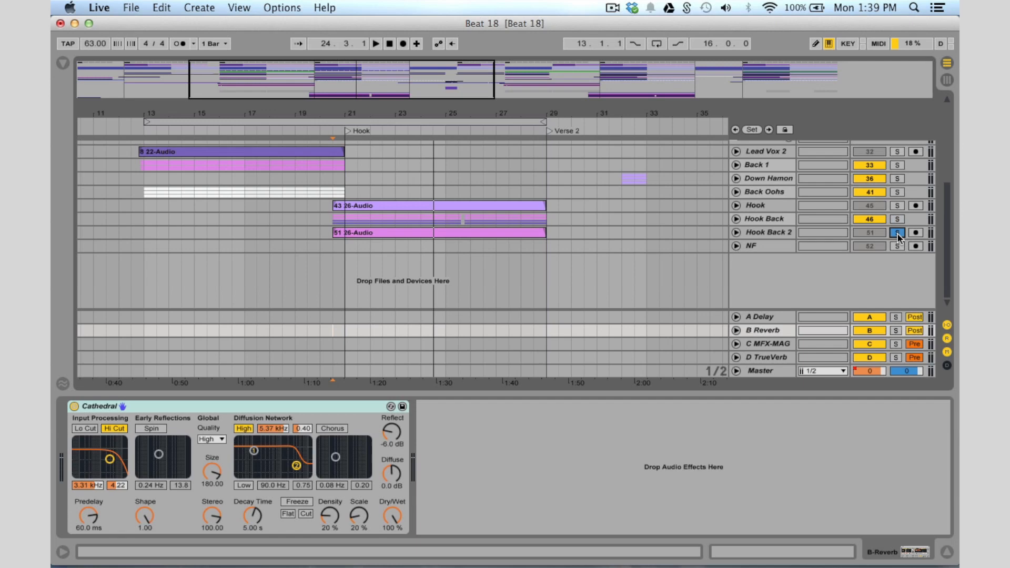
pyautogui.click(735, 232)
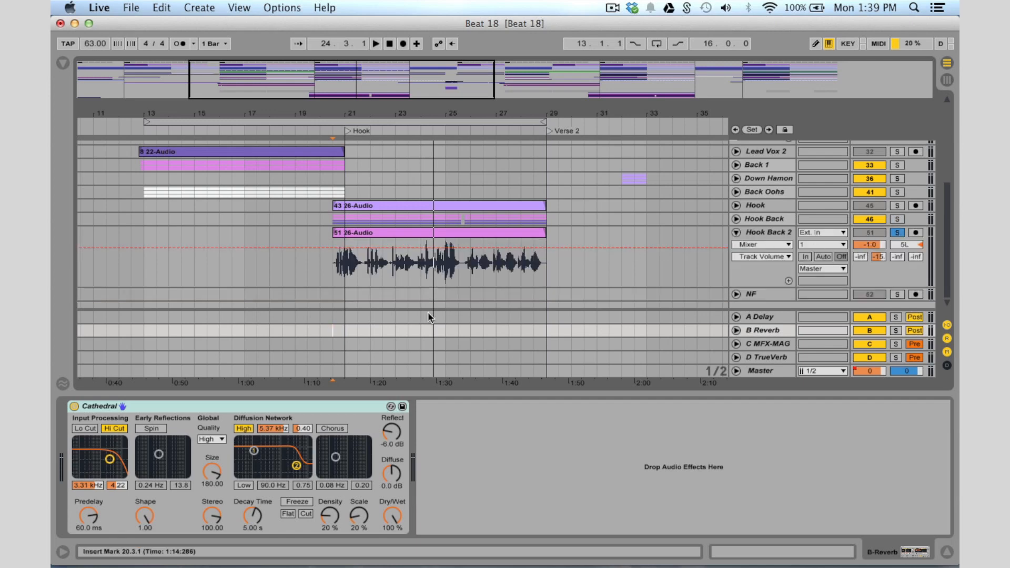
pyautogui.click(332, 293)
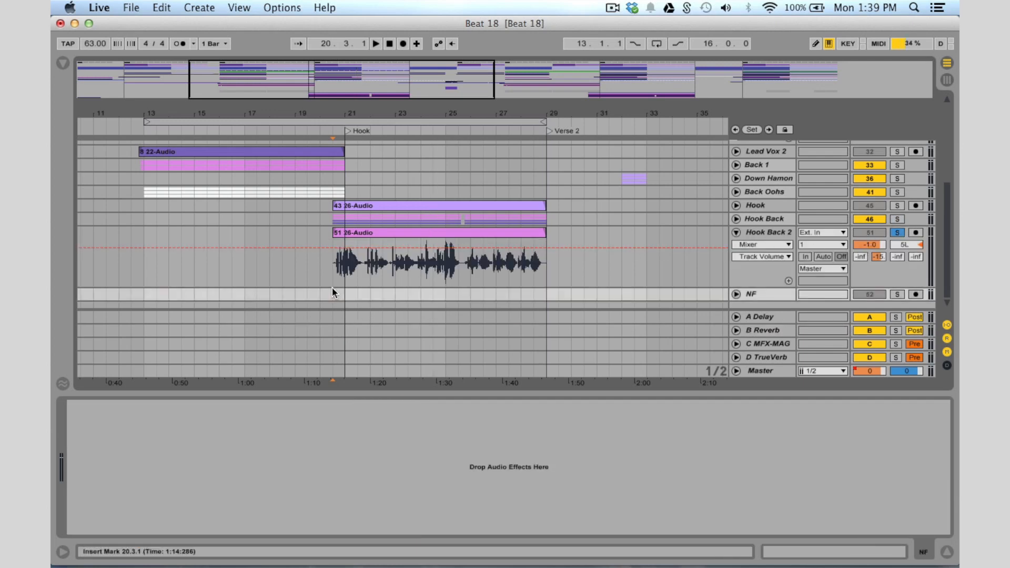
pyautogui.press('space')
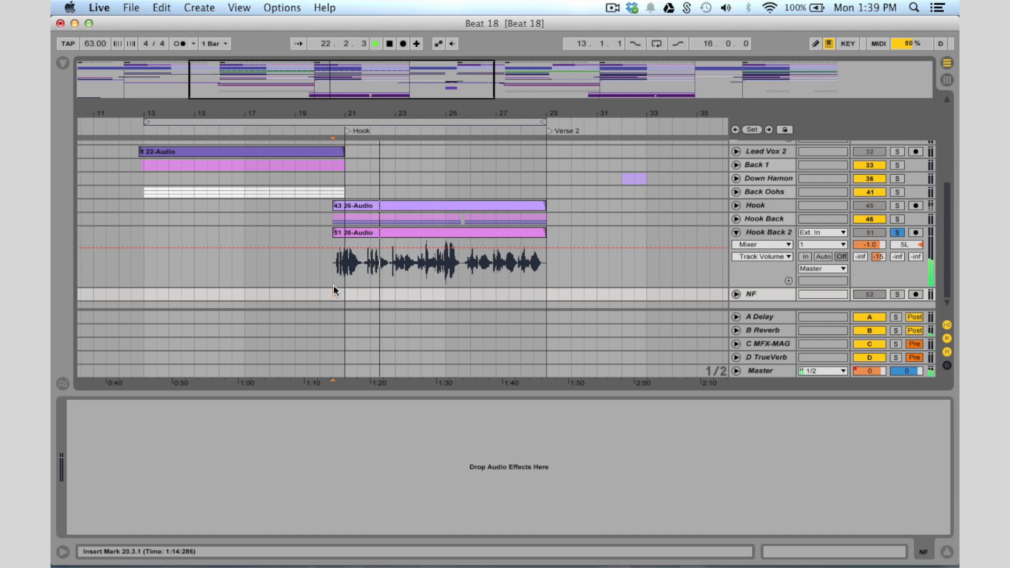
# Step: Turn off the Hook Back 2 solo, fold the track, and stop playback with the whole song in view
pyautogui.click(897, 232)
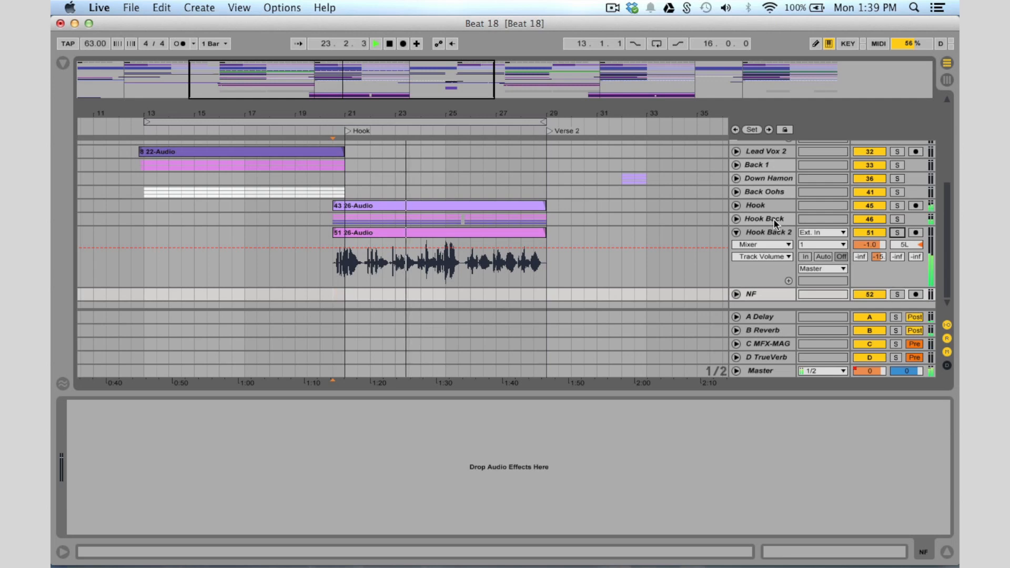
pyautogui.click(736, 232)
pyautogui.moveTo(457, 91); pyautogui.dragTo(824, 93)
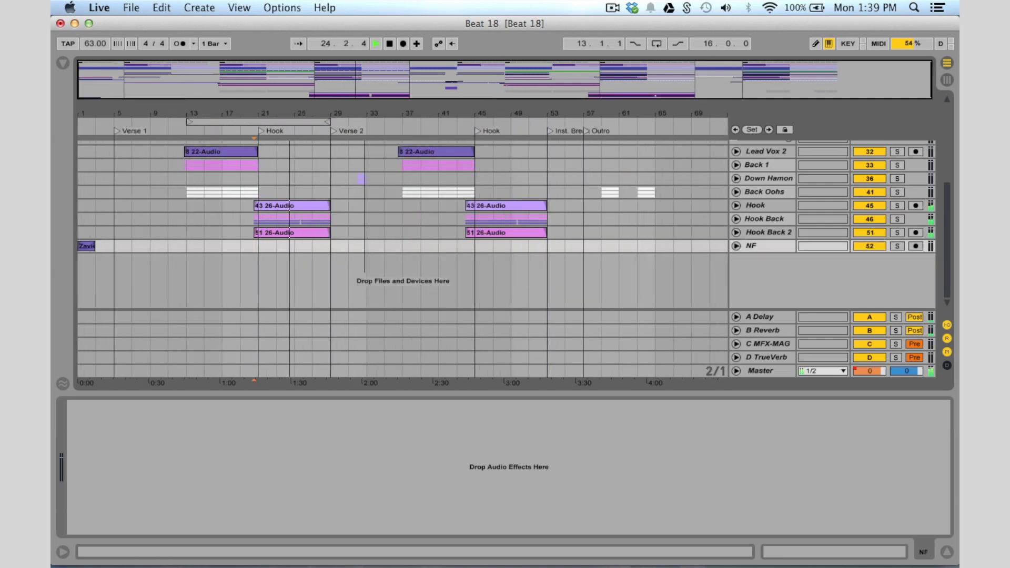
pyautogui.scroll(5, 623, 281)
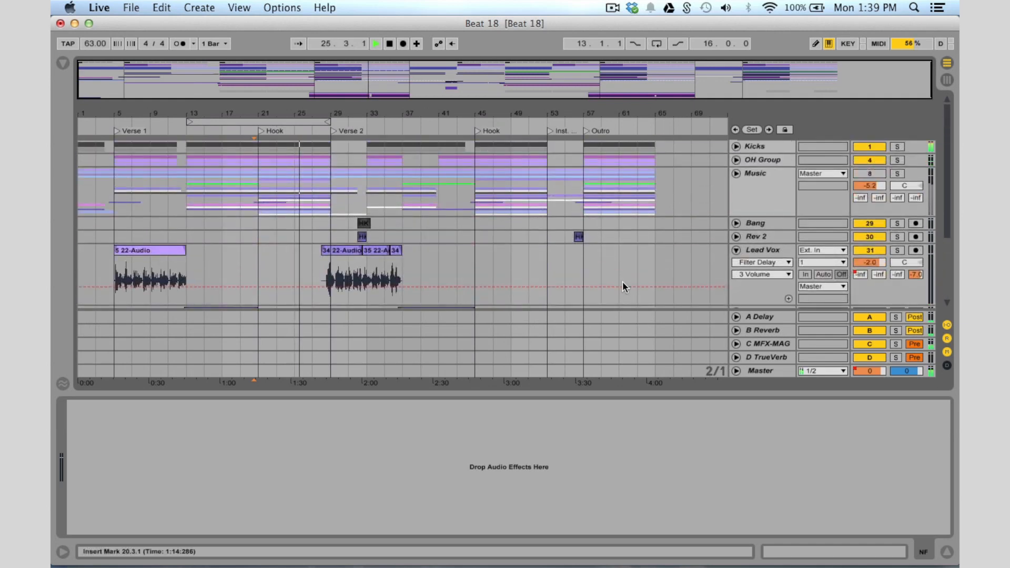
pyautogui.press('space')
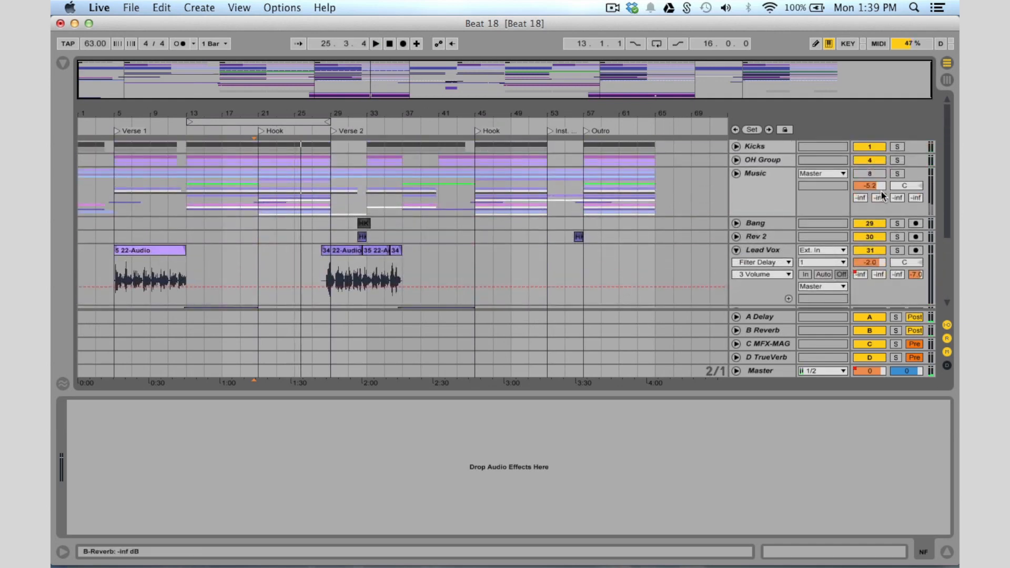
# Step: Play the hook from bar 21 with the Music group activated, viewing the vocal tracks, and turn the group off after stopping
pyautogui.click(259, 268)
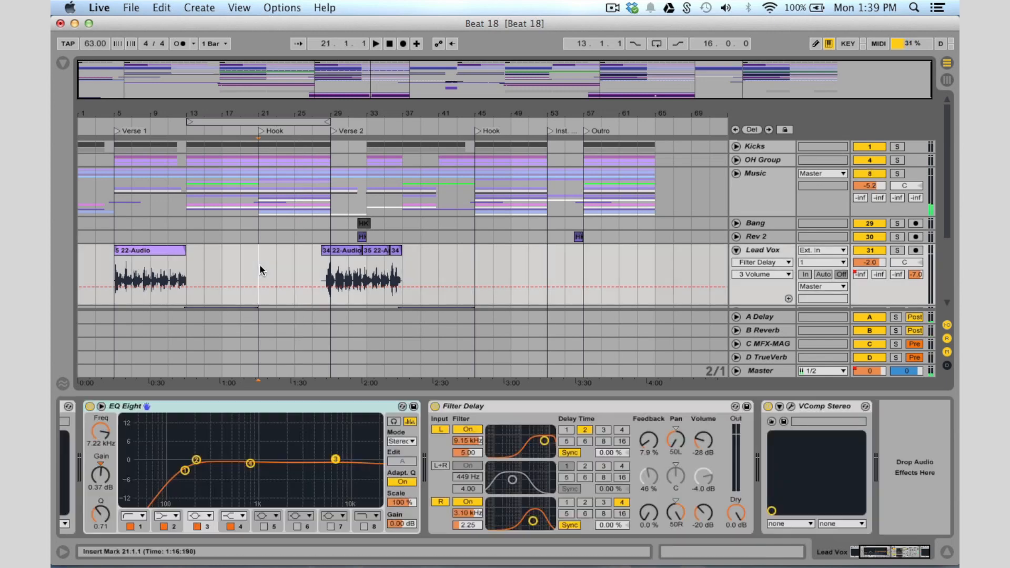
pyautogui.press('space')
pyautogui.scroll(-6, 259, 265)
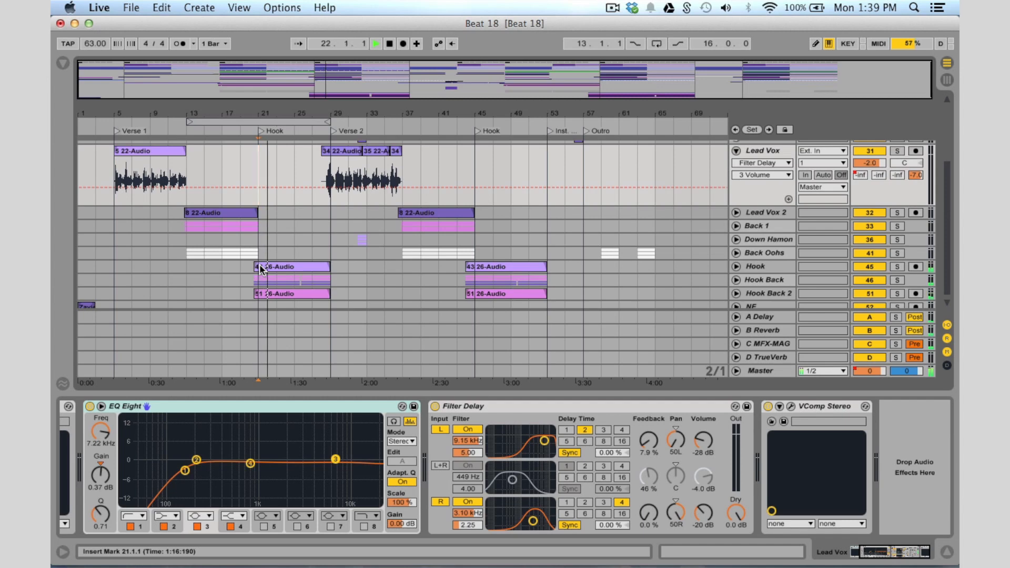
pyautogui.scroll(6, 260, 264)
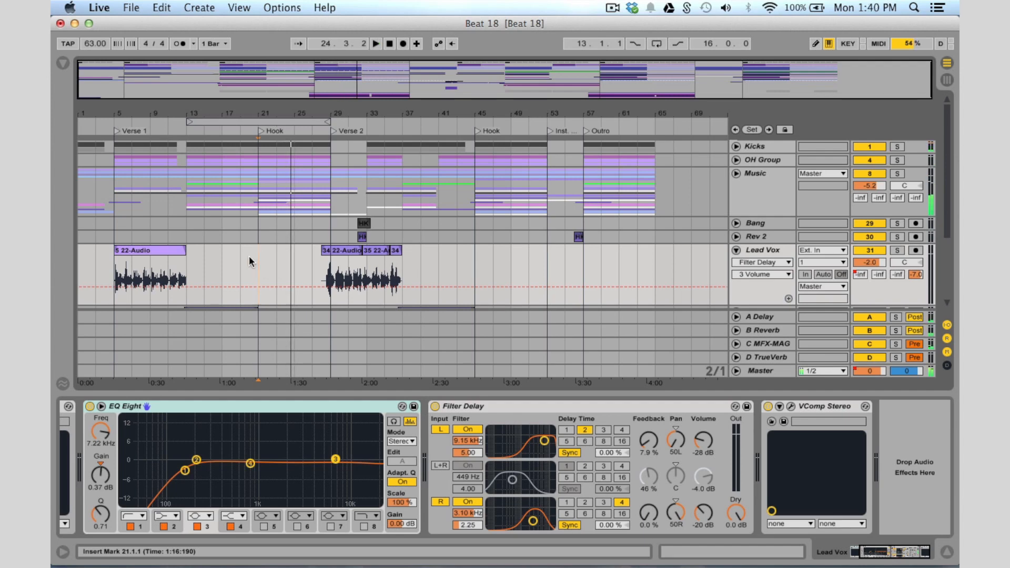
pyautogui.scroll(-3, 355, 286)
pyautogui.scroll(-1, 355, 287)
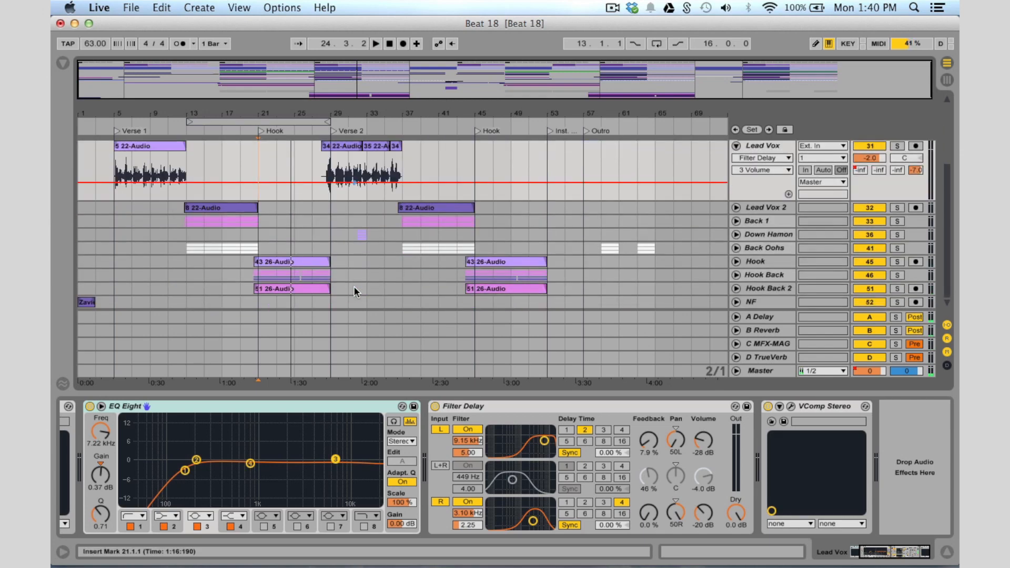
pyautogui.scroll(4, 341, 286)
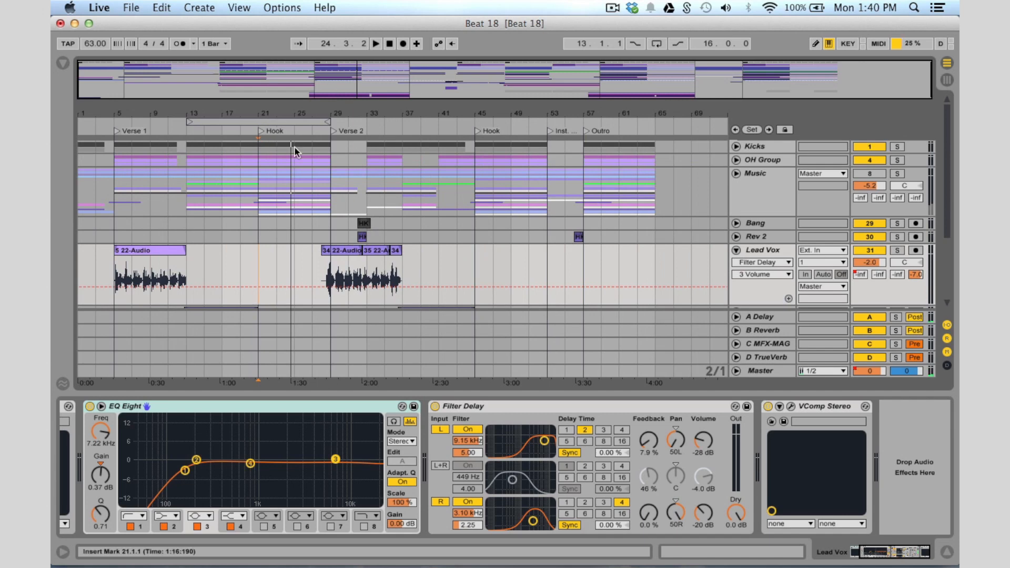
# Step: Add a locator at bar 13, between Verse 1 and the first Hook, and name it Pre Chorus
pyautogui.rightClick(187, 134)
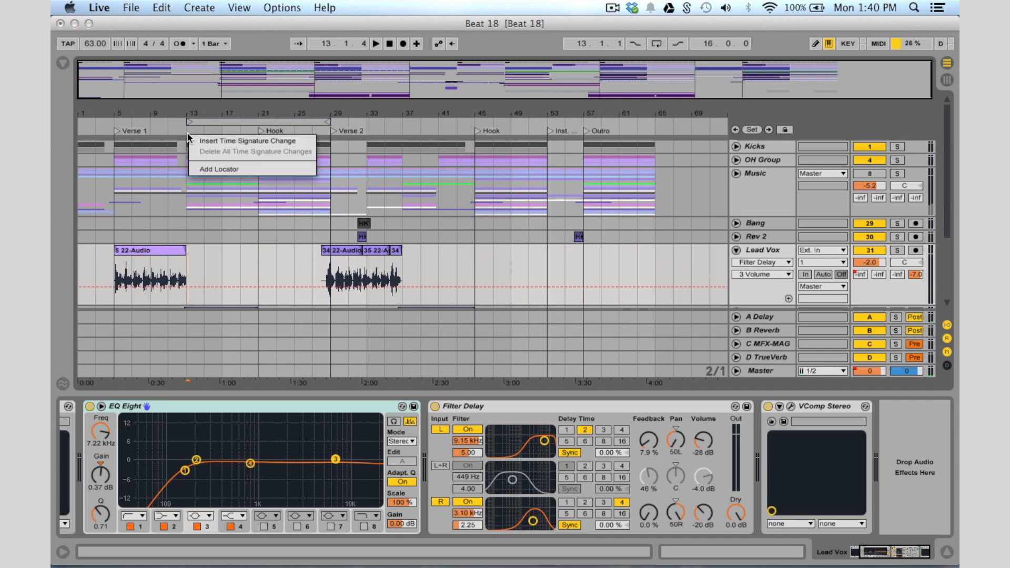
pyautogui.click(241, 169)
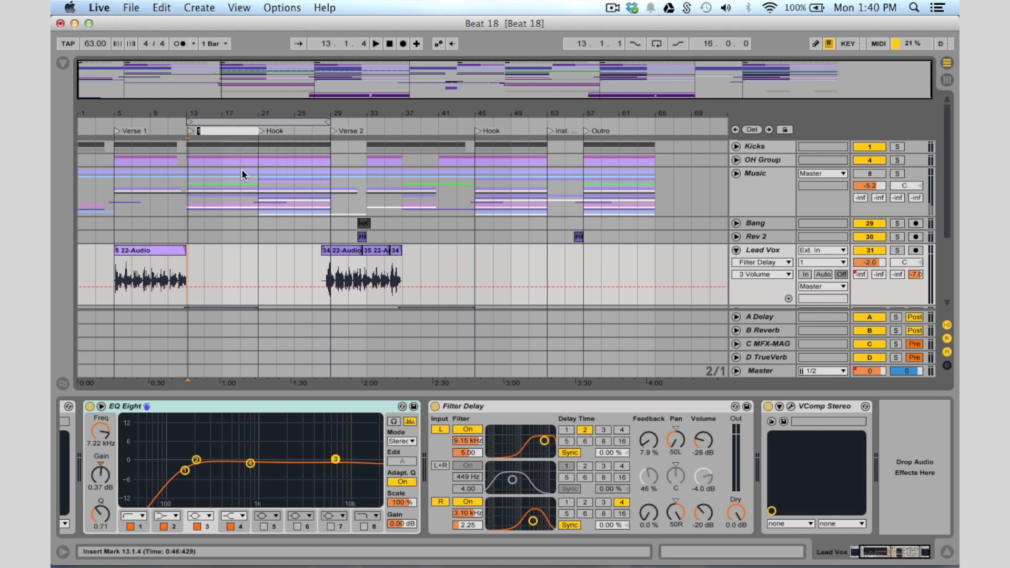
pyautogui.write('Pre Chorus')
pyautogui.press('Return')
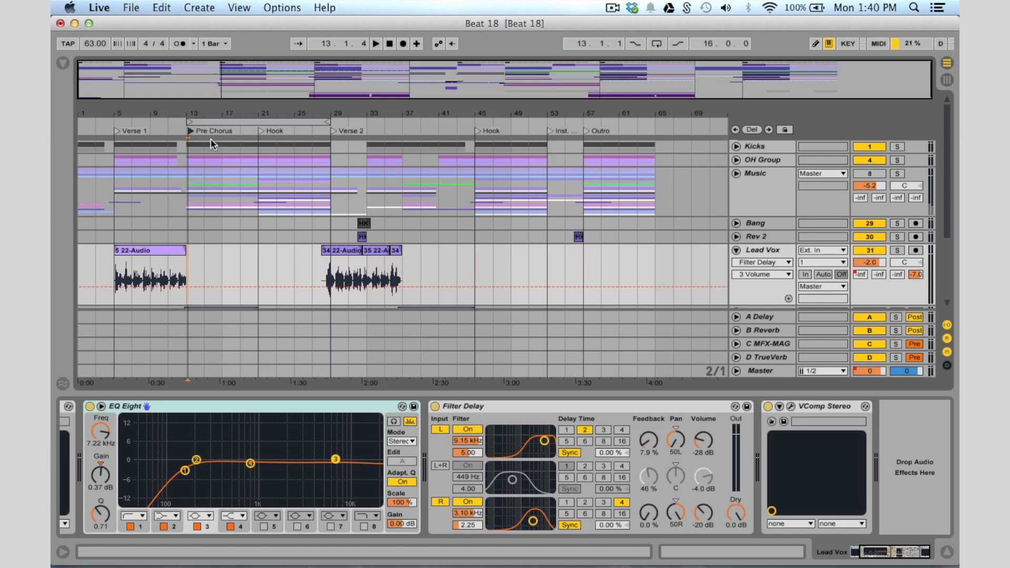
# Step: Align the Pre Chorus locator with the start of bar 13, and fold the Lead Vox track
pyautogui.moveTo(192, 132); pyautogui.dragTo(188, 132)
pyautogui.click(189, 132)
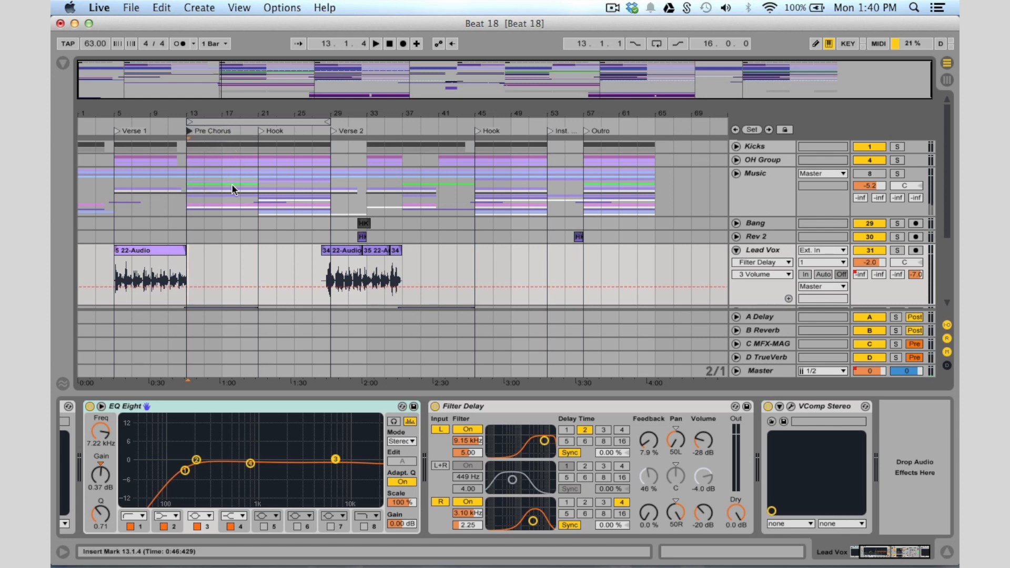
pyautogui.scroll(-3, 654, 203)
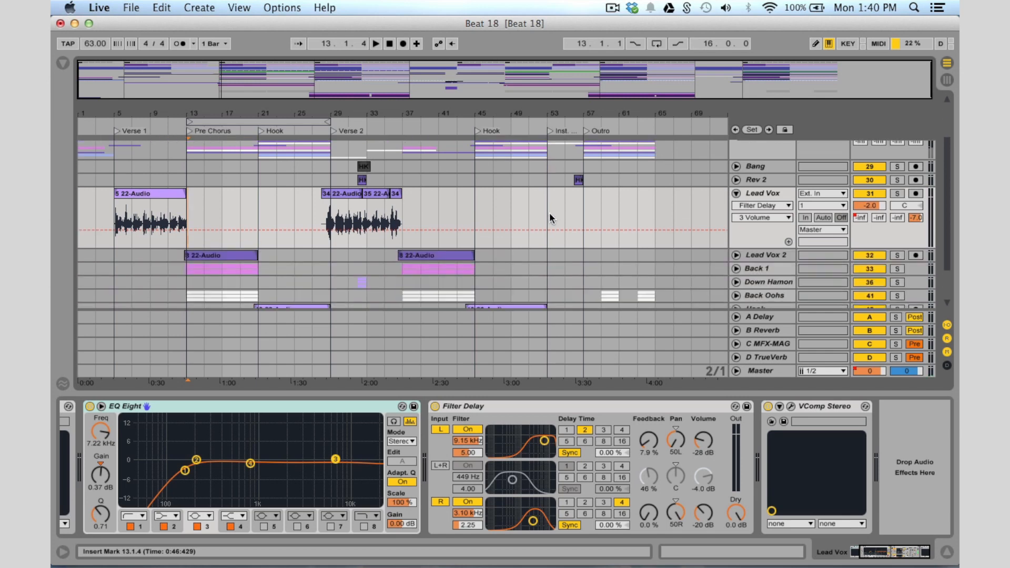
pyautogui.click(736, 194)
pyautogui.scroll(3, 564, 218)
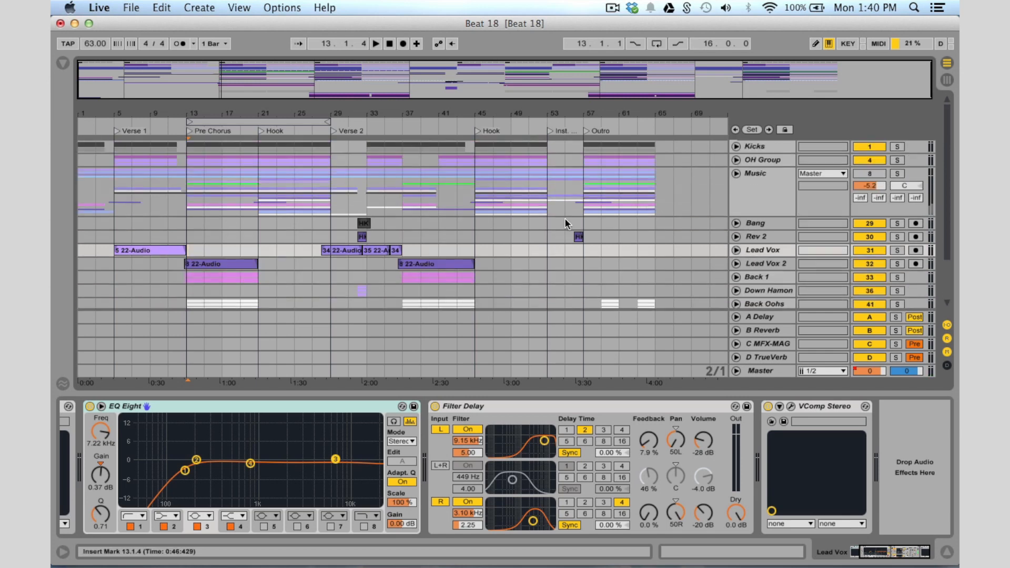
# Step: Unfold the Music group to examine its tracks around the start of Verse 2, fold it again, and show the group's devices
pyautogui.scroll(-3, 280, 257)
pyautogui.scroll(3, 281, 257)
pyautogui.moveTo(348, 94); pyautogui.dragTo(373, 111)
pyautogui.click(406, 220)
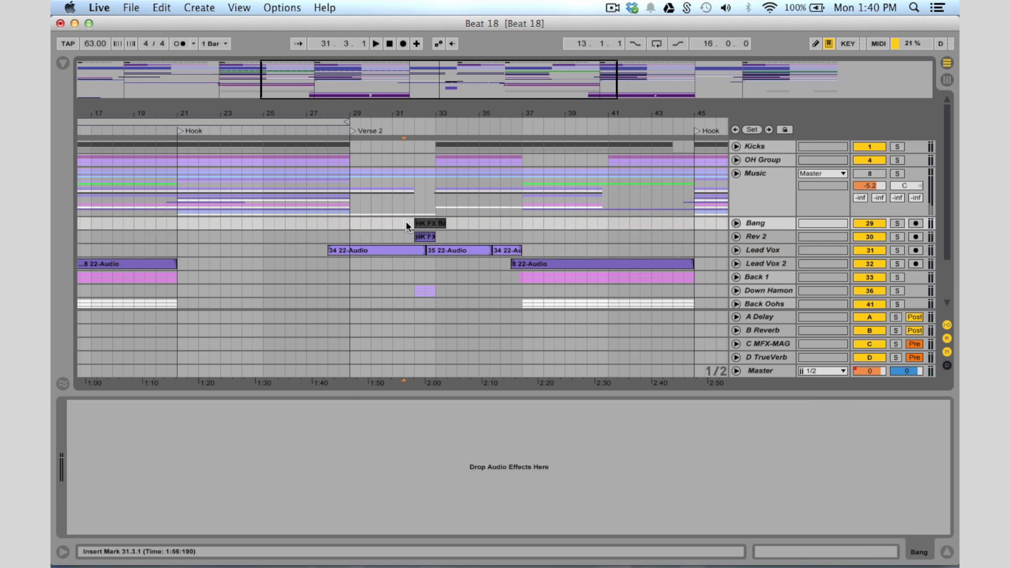
pyautogui.moveTo(453, 93); pyautogui.dragTo(453, 108)
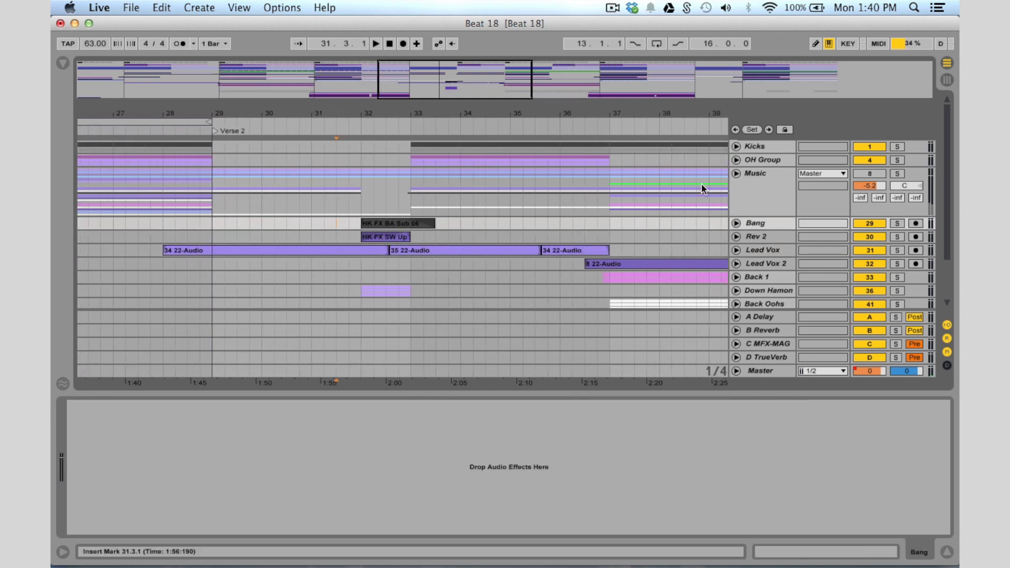
pyautogui.click(736, 171)
pyautogui.scroll(-2, 466, 174)
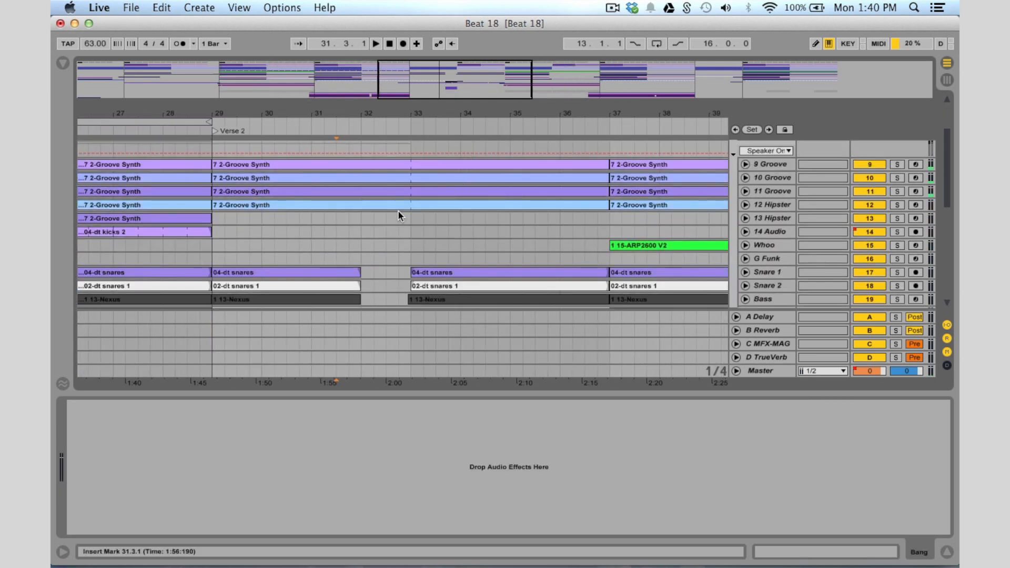
pyautogui.scroll(-5, 408, 248)
pyautogui.scroll(6, 407, 248)
pyautogui.scroll(2, 407, 248)
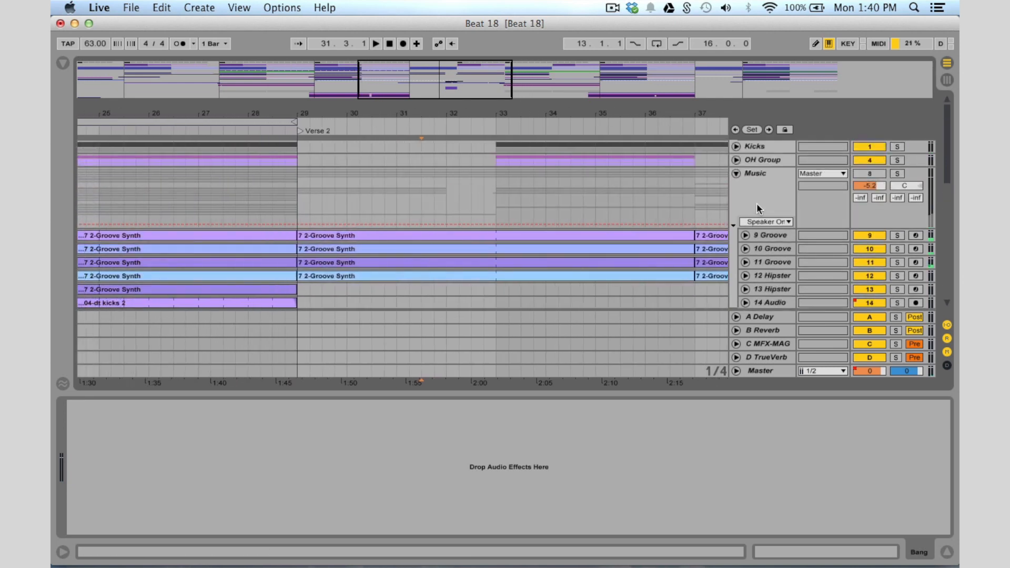
pyautogui.click(736, 174)
pyautogui.click(771, 175)
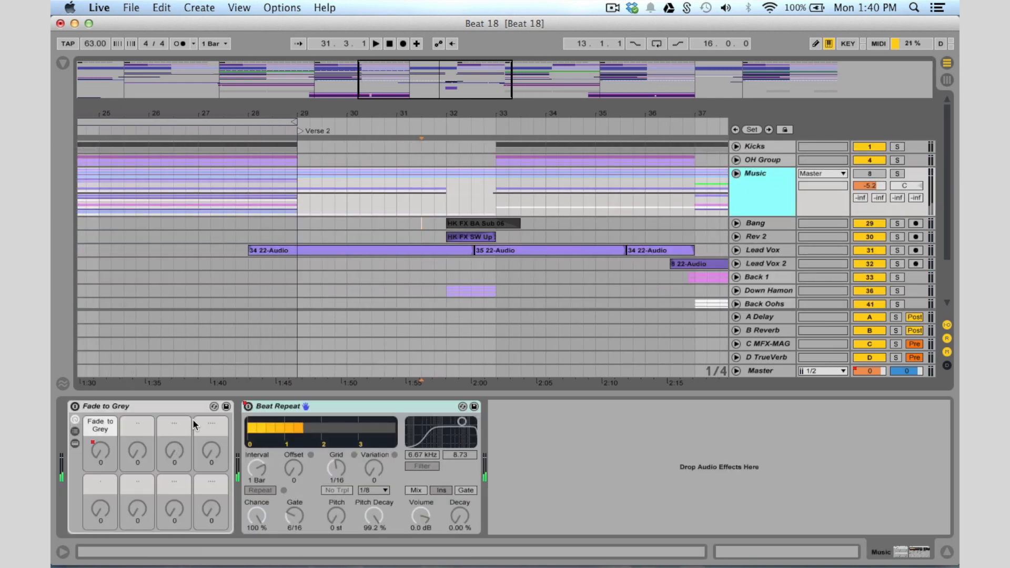
# Step: Solo the Rev 2 track and play its effect clip from 32.1.1
pyautogui.click(476, 224)
pyautogui.hscroll(5, 475, 224)
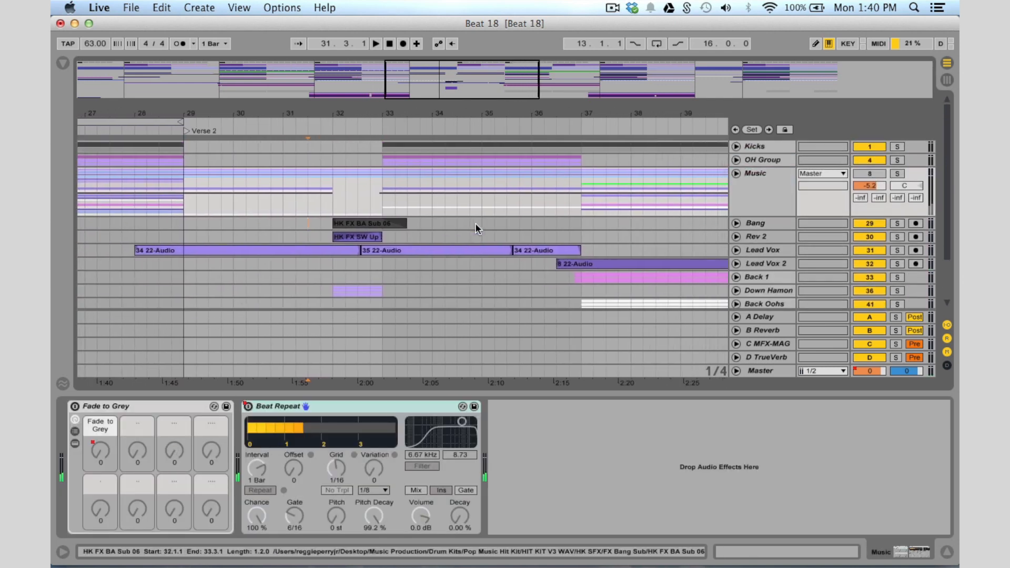
pyautogui.click(355, 238)
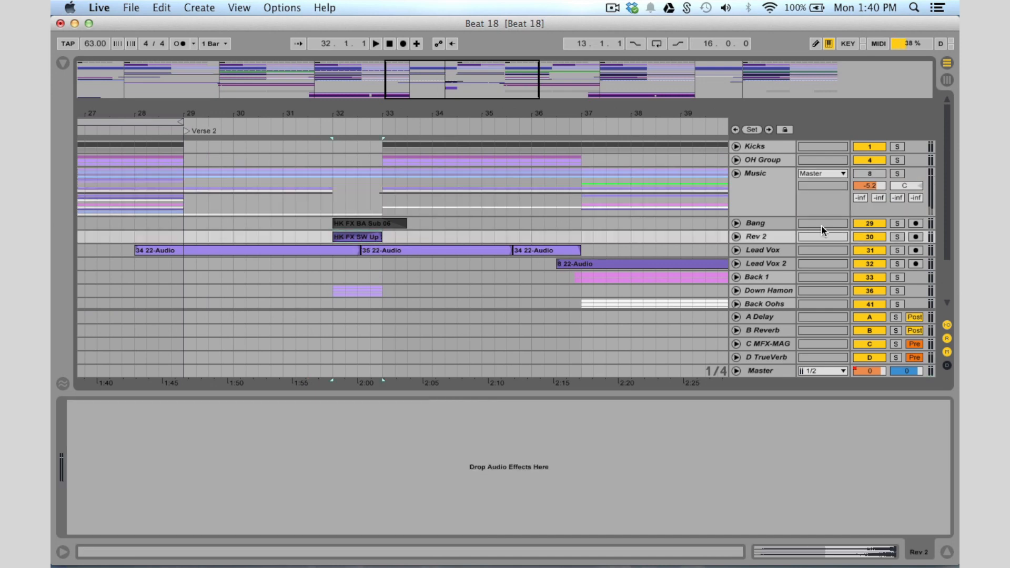
pyautogui.click(898, 237)
pyautogui.click(333, 266)
pyautogui.press('space')
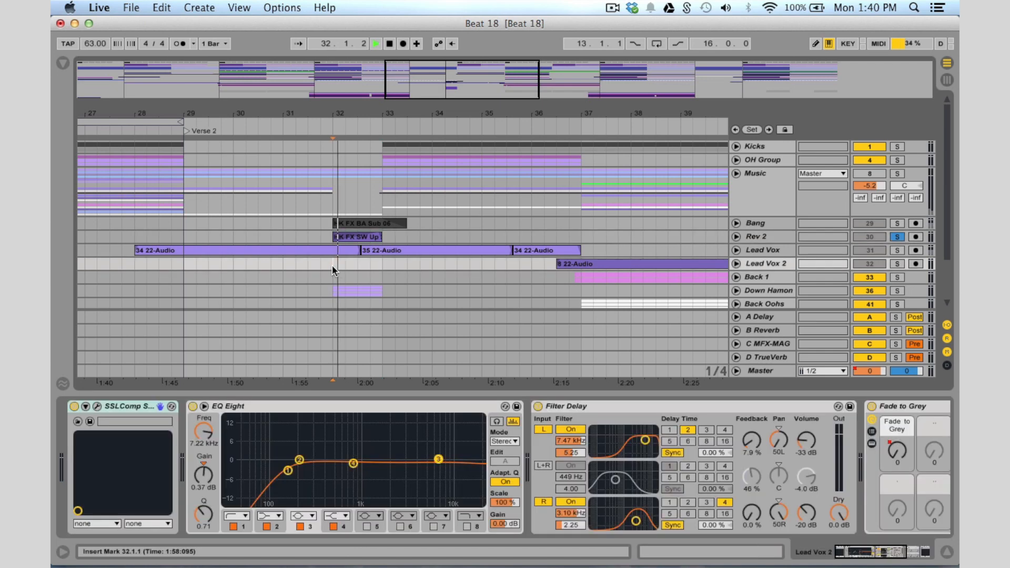
# Step: Unfold the Rev 2 track, stop playback, and display the clip's Fades
pyautogui.click(737, 237)
pyautogui.press('space')
pyautogui.click(775, 248)
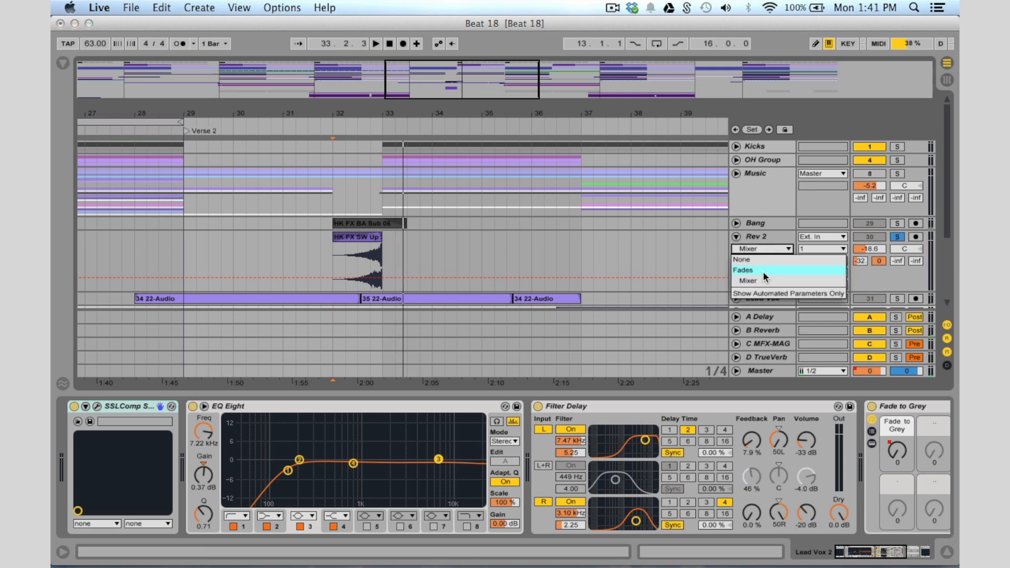
pyautogui.click(762, 273)
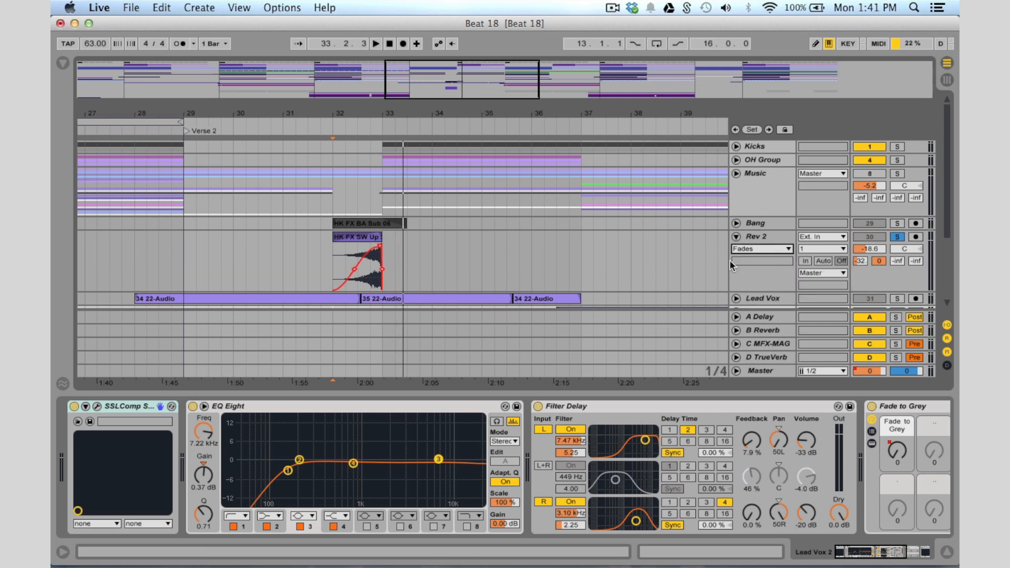
# Step: Solo the Bang track instead and unfold it with its clip Fades displayed
pyautogui.click(897, 224)
pyautogui.click(736, 223)
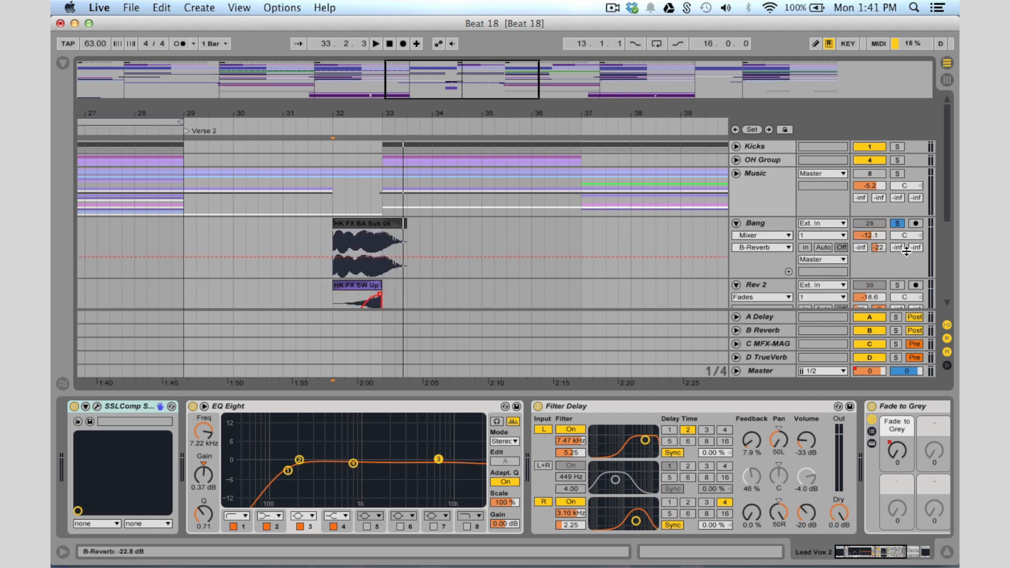
pyautogui.click(761, 236)
pyautogui.click(757, 257)
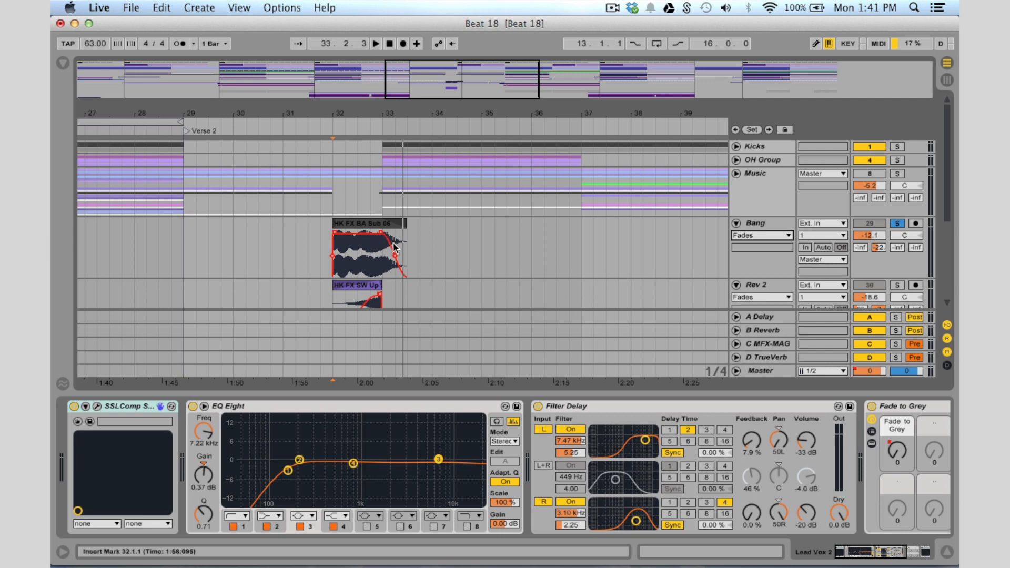
# Step: Play the soloed Bang clip from 32.1.1, stop playback, and fold the track
pyautogui.click(331, 318)
pyautogui.press('space')
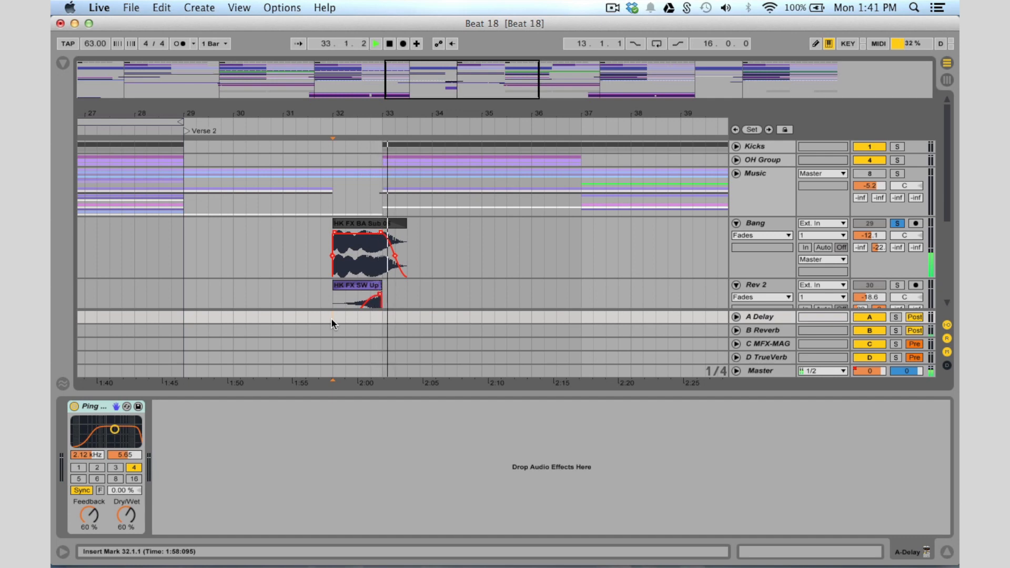
pyautogui.click(737, 223)
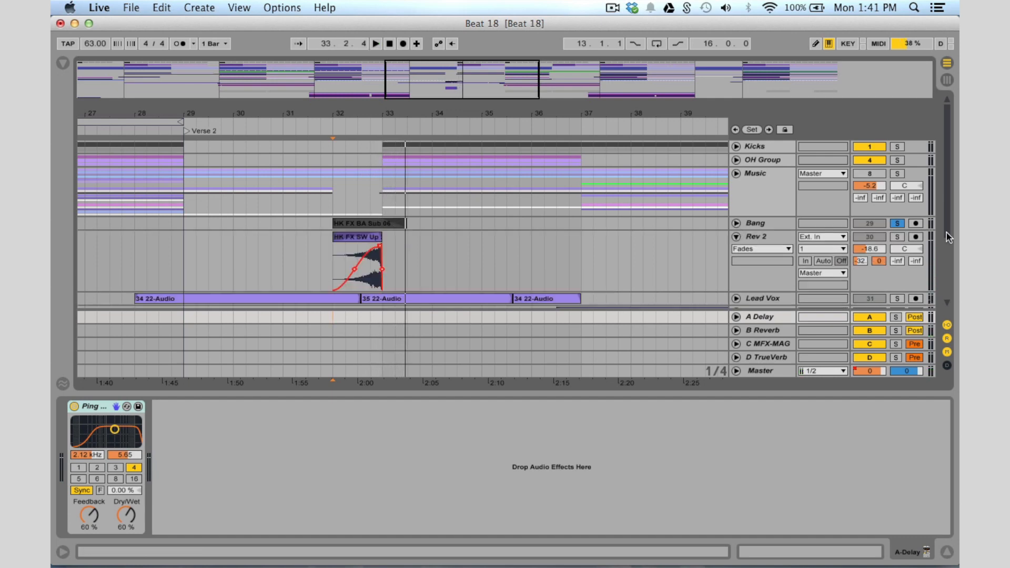
# Step: Show the Down Harmonies group's devices, solo the group, and play it from 31.4.1
pyautogui.scroll(-3, 897, 226)
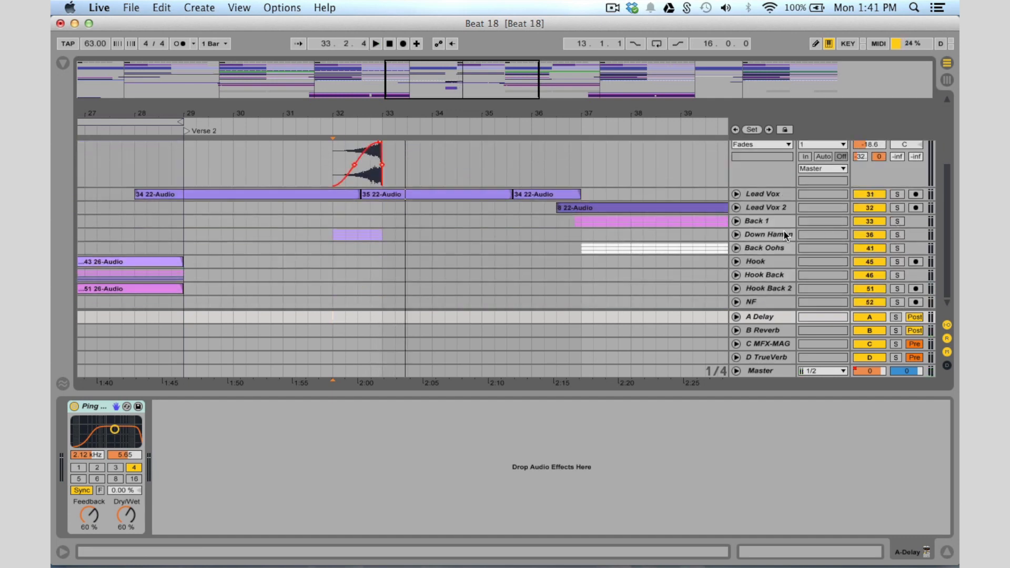
pyautogui.click(760, 236)
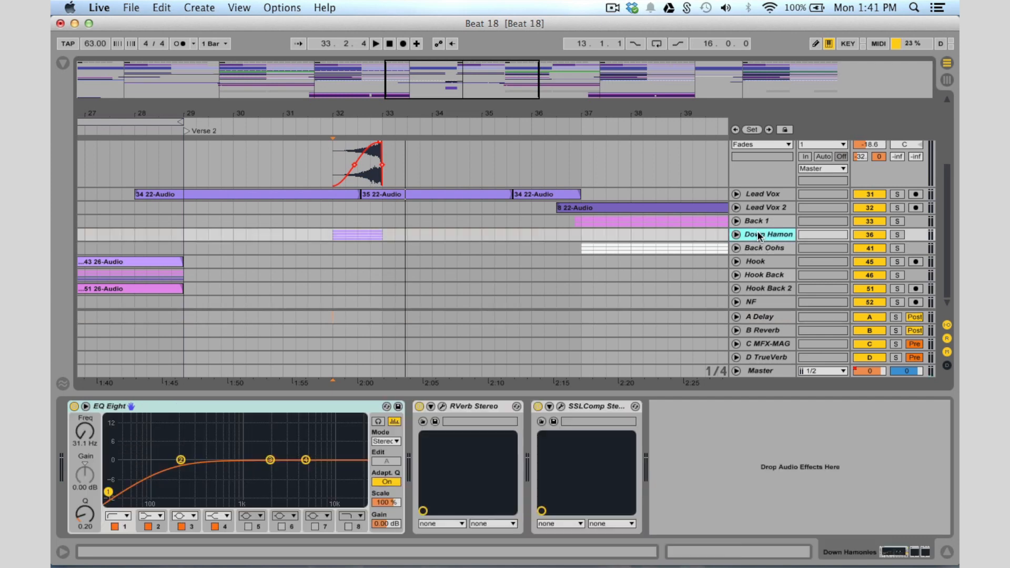
pyautogui.click(897, 234)
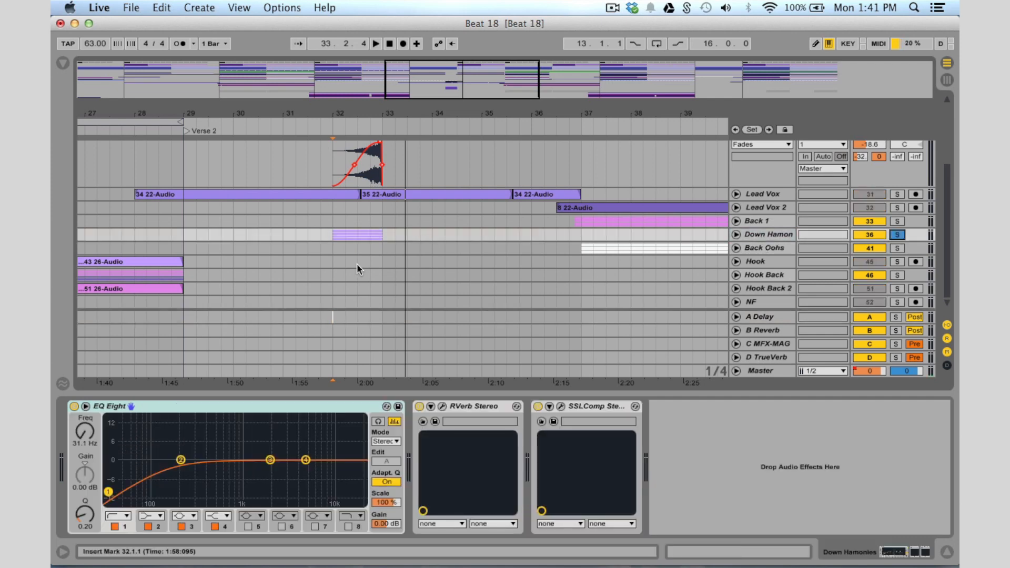
pyautogui.click(328, 271)
pyautogui.press('space')
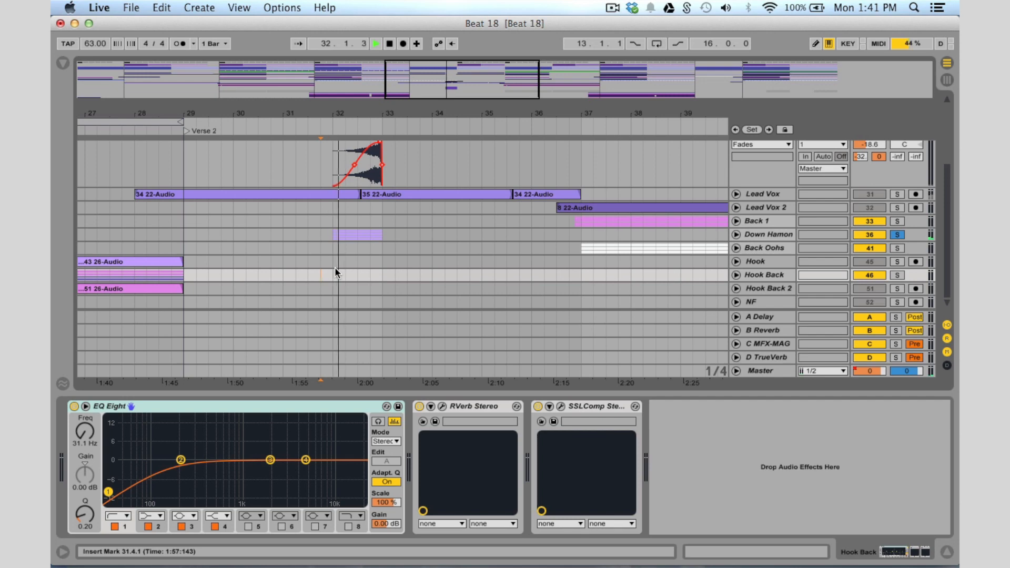
# Step: Fold the Rev 2 track, stop playback, and turn off the Down Harmonies solo
pyautogui.scroll(4, 335, 267)
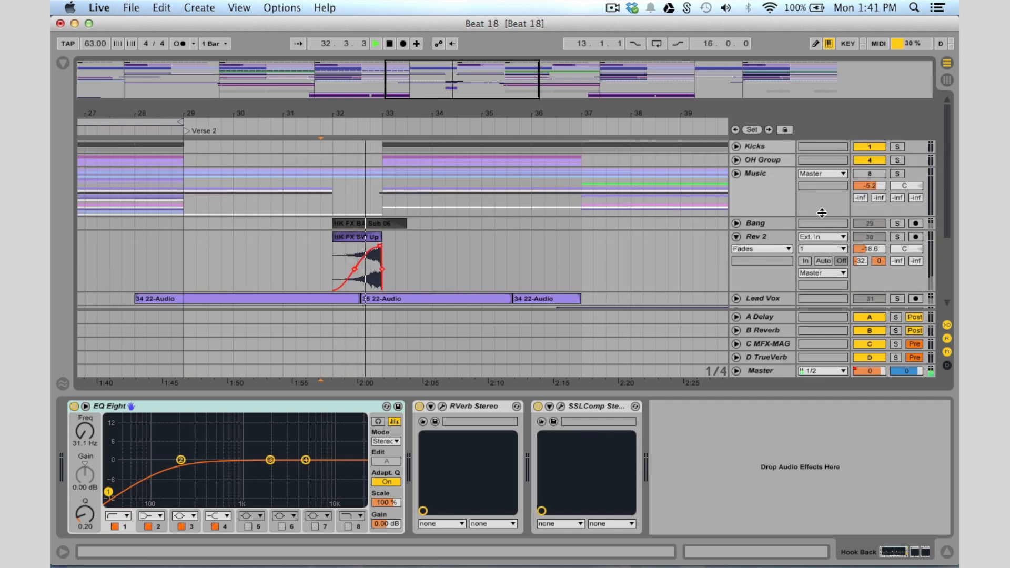
pyautogui.click(736, 236)
pyautogui.press('space')
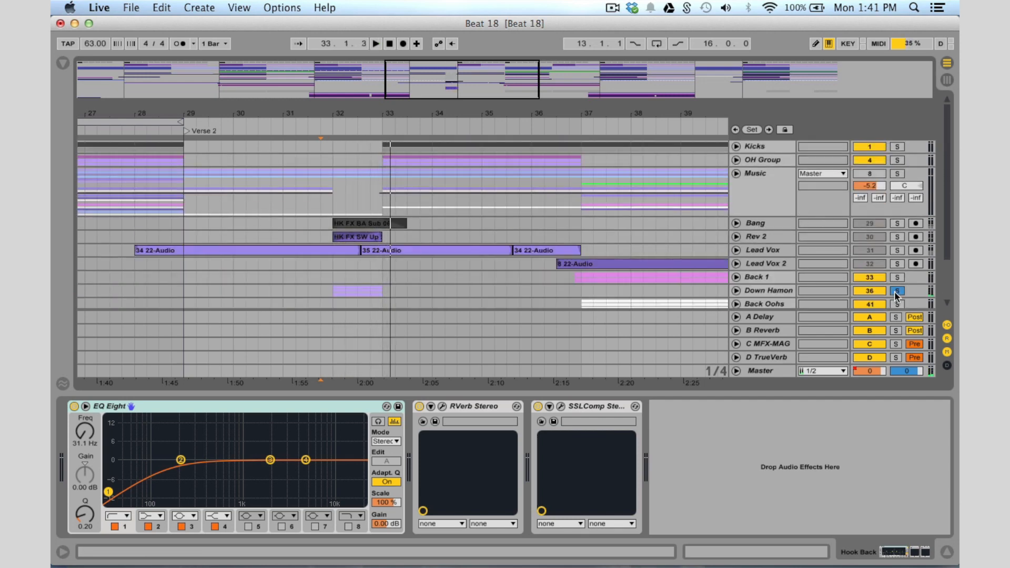
pyautogui.click(897, 291)
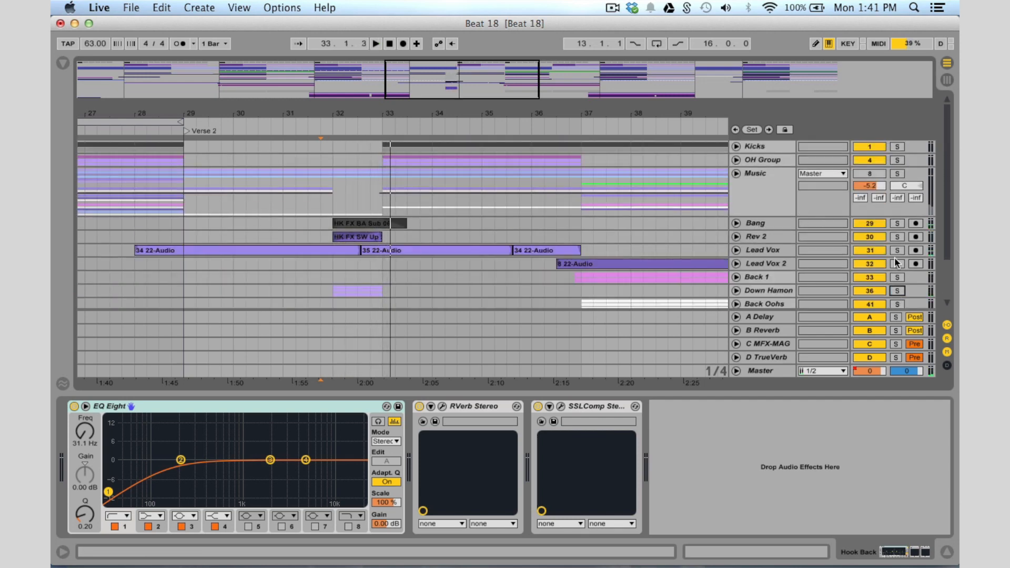
# Step: Play Verse 2 from 31.1.1 with the Music group activated, then stop and turn the group off again
pyautogui.click(283, 292)
pyautogui.press('space')
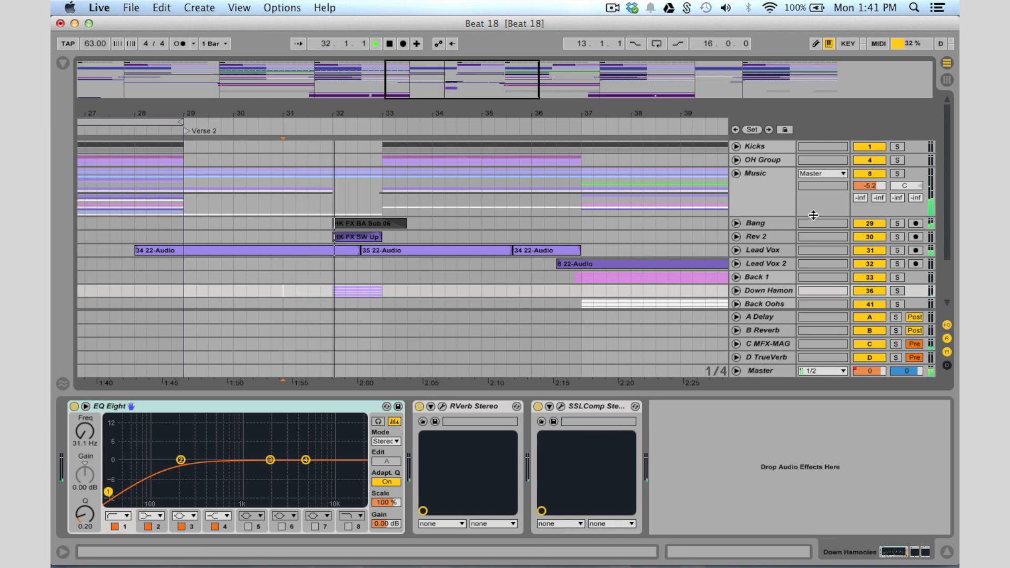
pyautogui.click(752, 173)
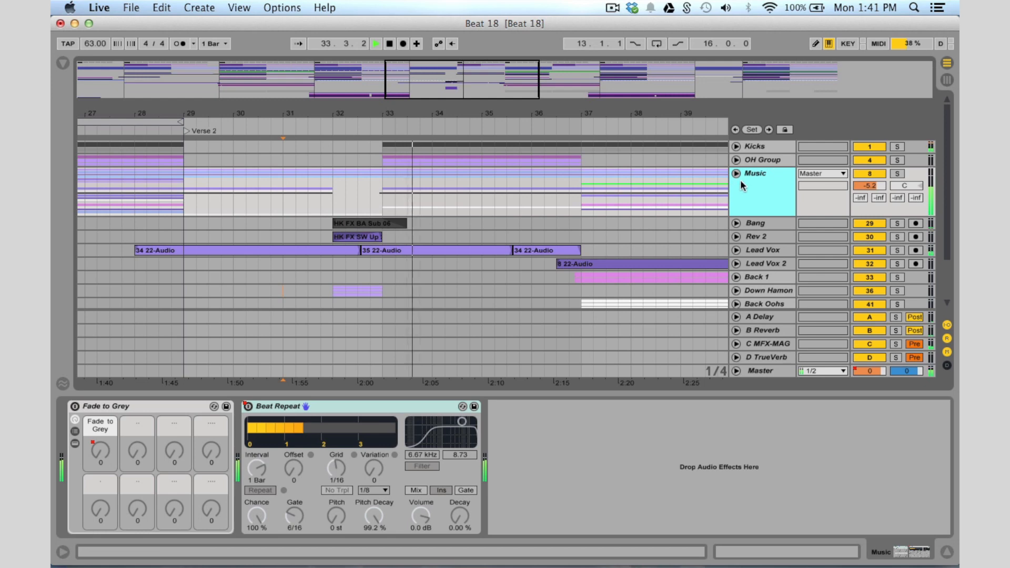
pyautogui.click(868, 174)
# Step: Examine the arrangement of Verse 2 up to the second Hook, including the vocal tracks, and look over the whole song
pyautogui.moveTo(431, 74); pyautogui.dragTo(402, 72)
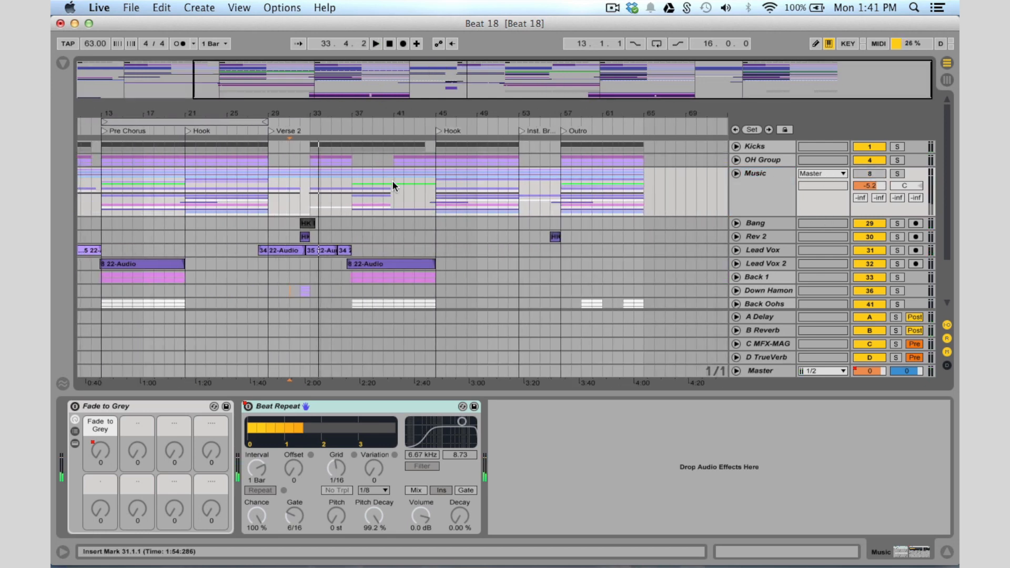
pyautogui.scroll(-3, 393, 180)
pyautogui.scroll(3, 392, 180)
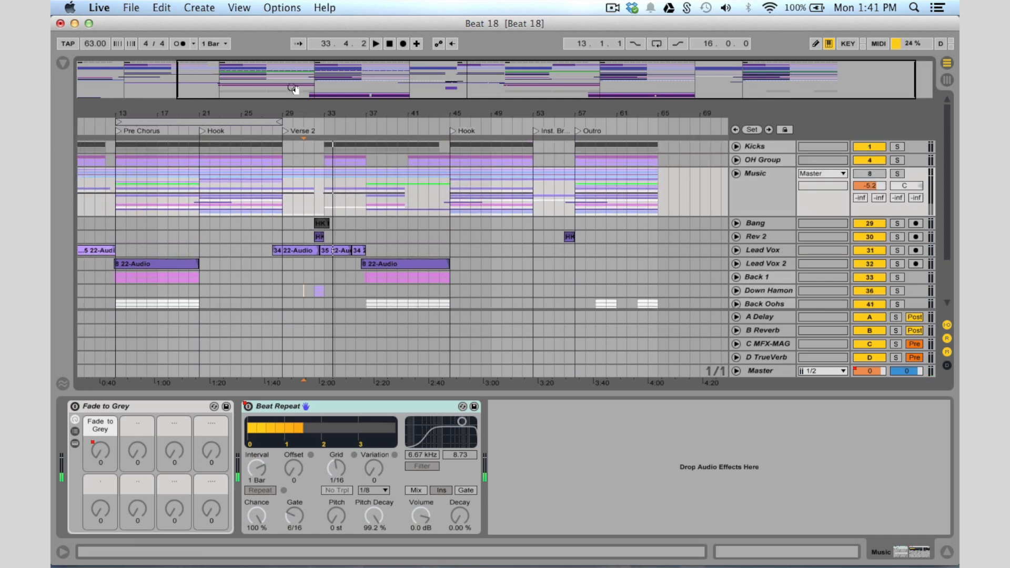
pyautogui.moveTo(293, 90); pyautogui.dragTo(363, 125)
pyautogui.moveTo(411, 83); pyautogui.dragTo(417, 85)
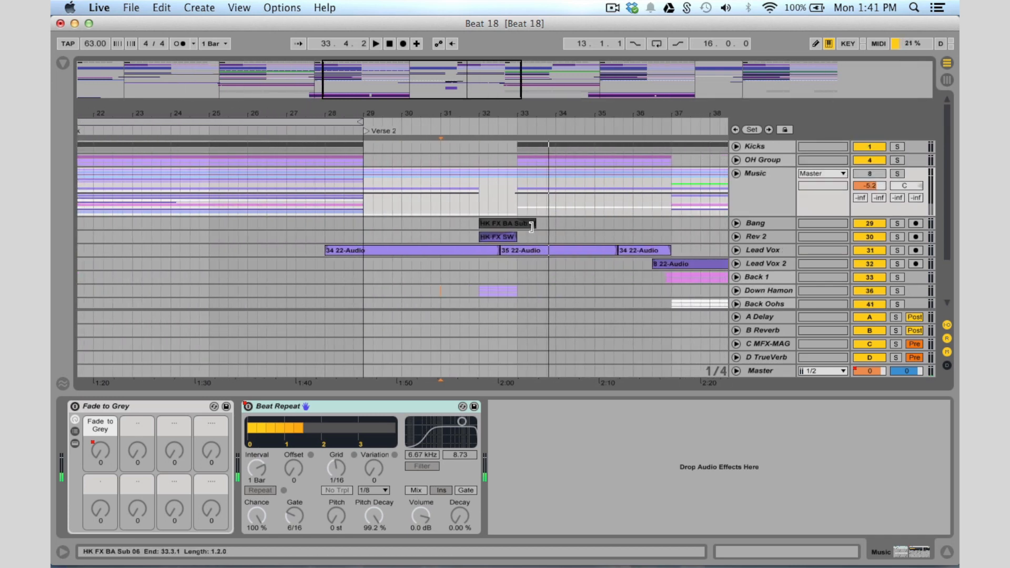
pyautogui.hscroll(10, 531, 227)
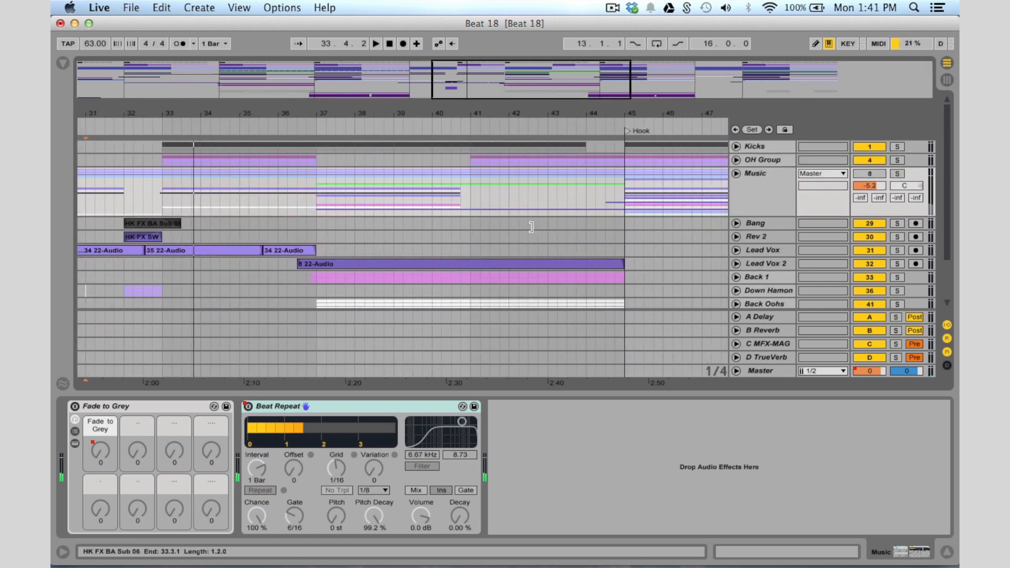
pyautogui.scroll(-3, 531, 226)
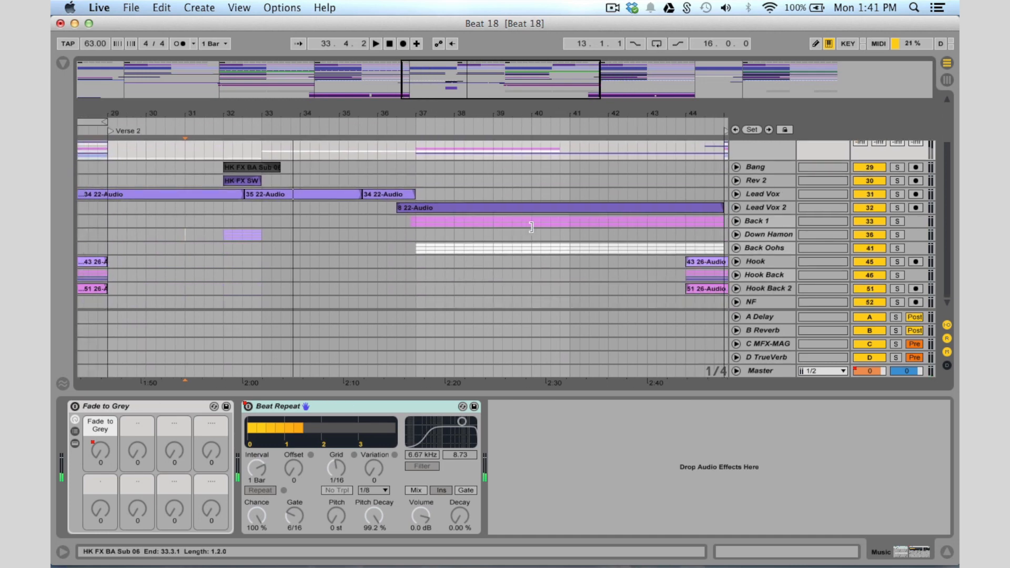
pyautogui.doubleClick(505, 73)
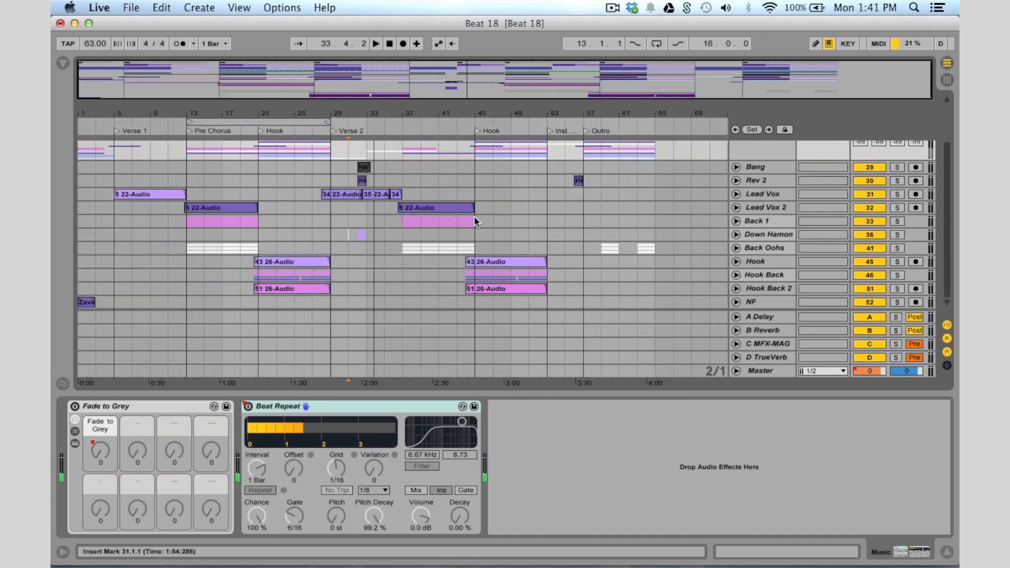
pyautogui.scroll(3, 474, 217)
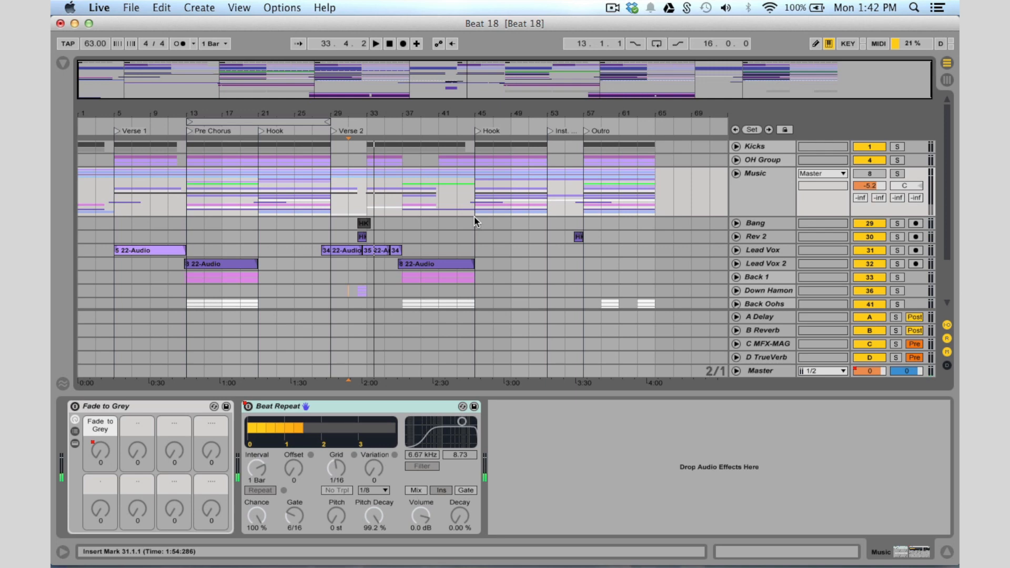
pyautogui.moveTo(299, 81); pyautogui.dragTo(80, 96)
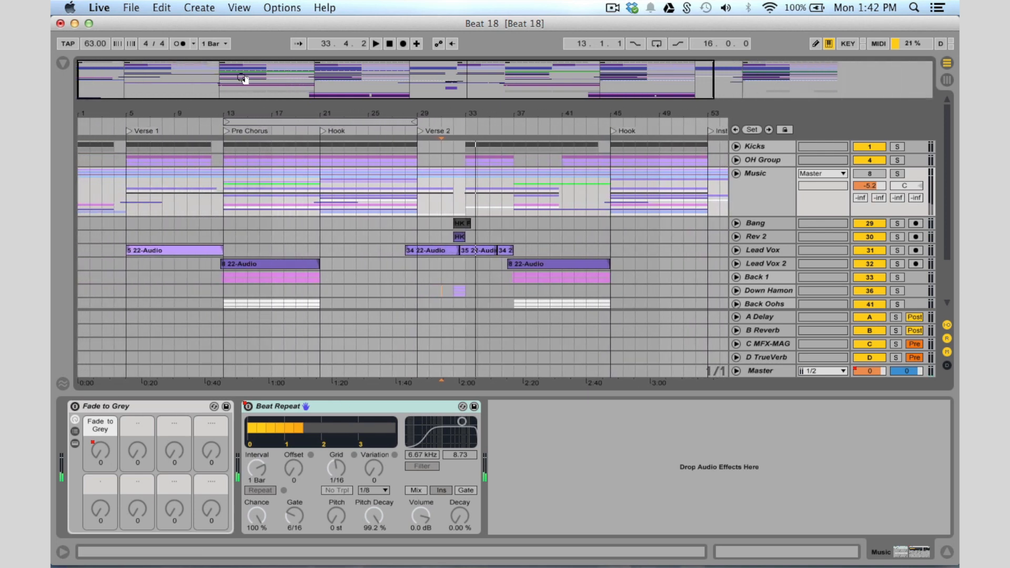
pyautogui.moveTo(343, 75); pyautogui.dragTo(359, 72)
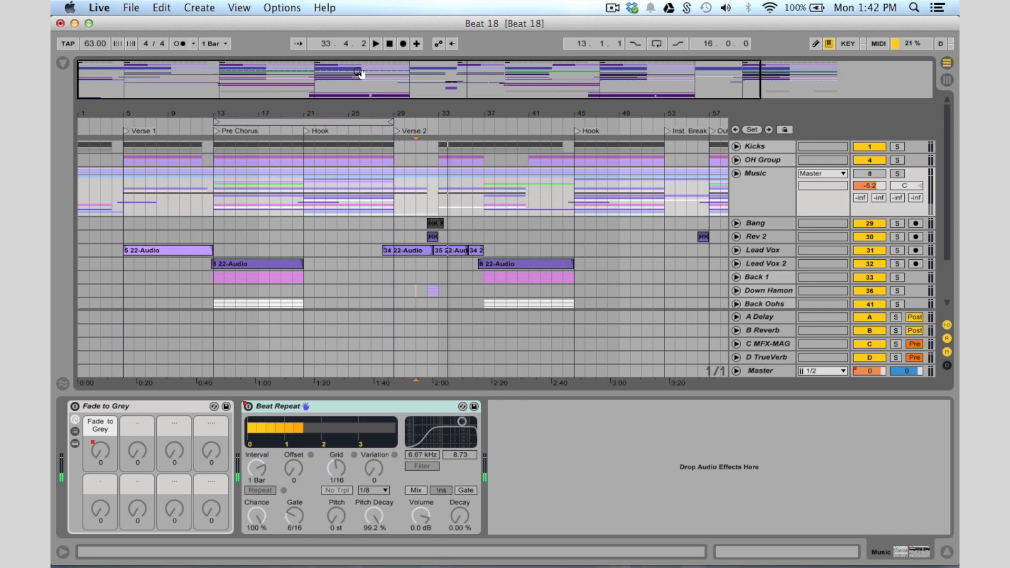
# Step: Unfold the Music group and examine its tracks from Verse 2 through the Outro
pyautogui.hscroll(10, 362, 74)
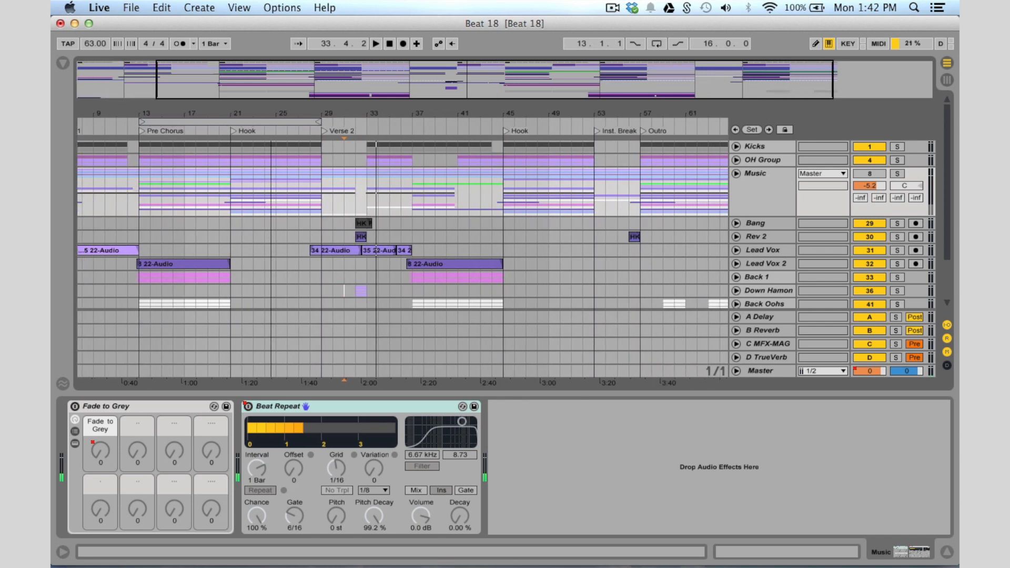
pyautogui.click(736, 173)
pyautogui.scroll(-10, 566, 140)
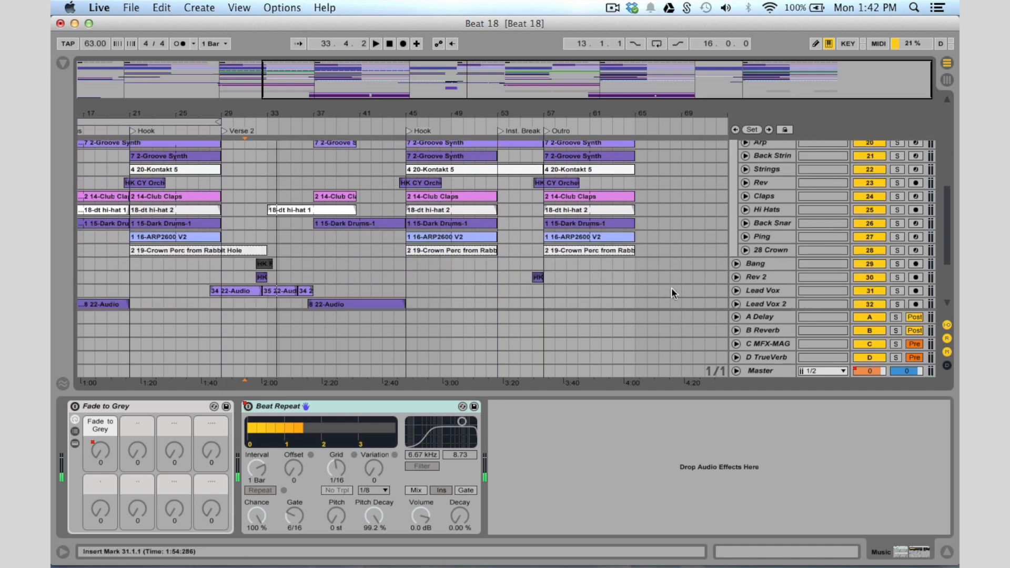
pyautogui.scroll(5, 800, 244)
pyautogui.scroll(3, 801, 244)
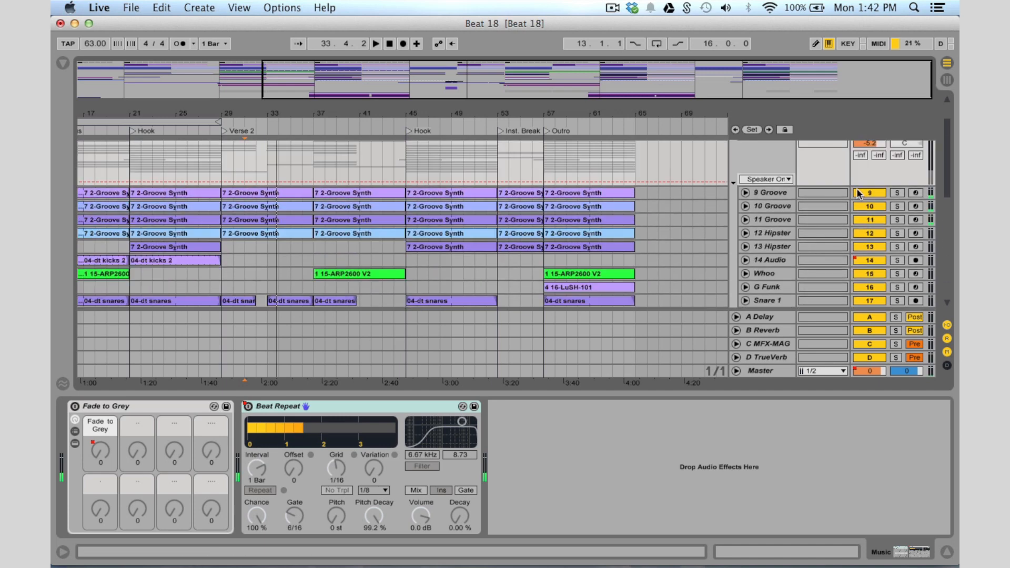
pyautogui.scroll(3, 860, 190)
pyautogui.scroll(-5, 615, 244)
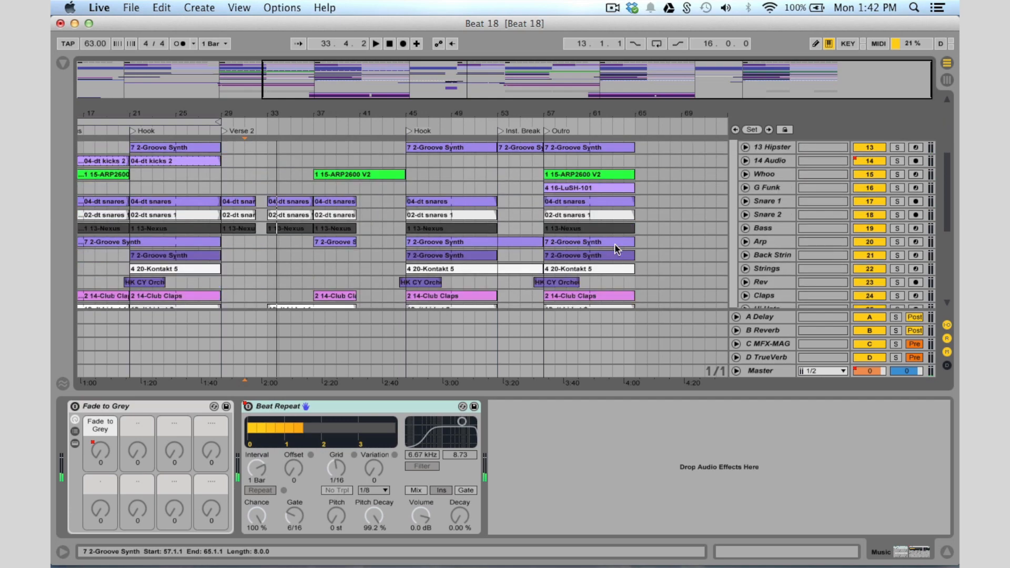
pyautogui.scroll(-2, 615, 244)
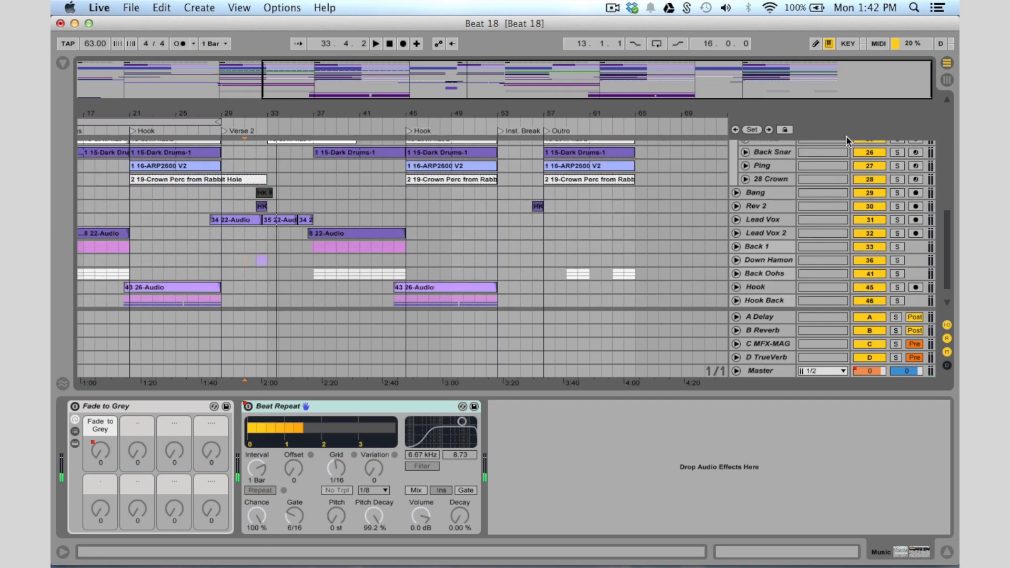
pyautogui.scroll(7, 845, 141)
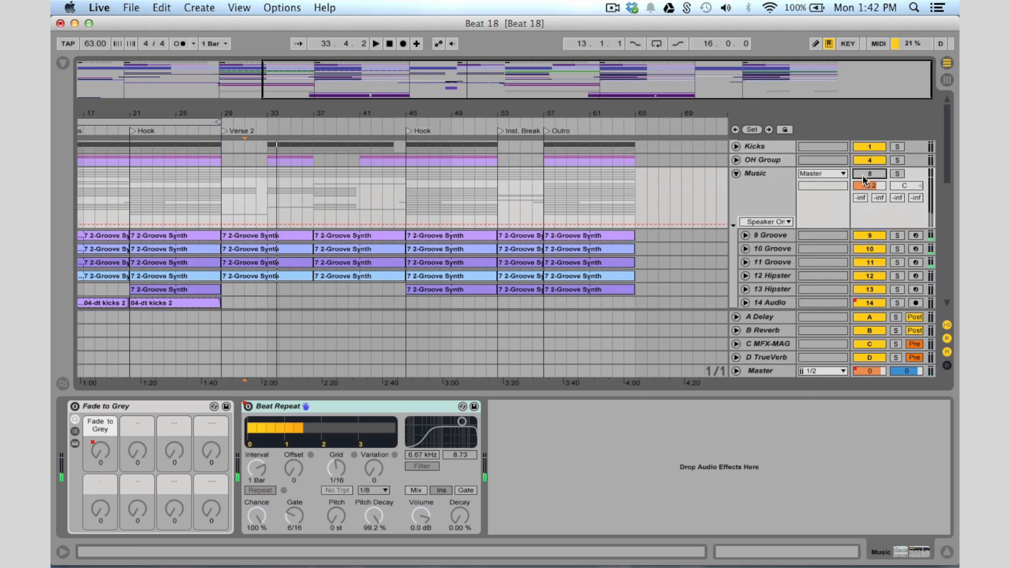
# Step: Reactivate the Music group and play the Outro from 57.1.1 while reviewing the instrument and vocal tracks
pyautogui.scroll(-10, 718, 254)
pyautogui.click(545, 271)
pyautogui.press('space')
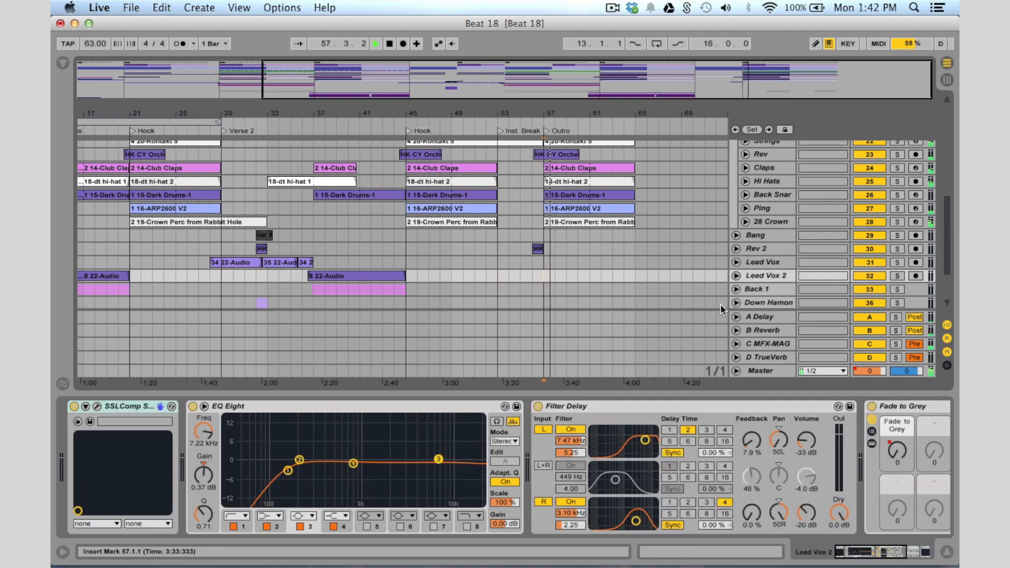
pyautogui.scroll(10, 721, 304)
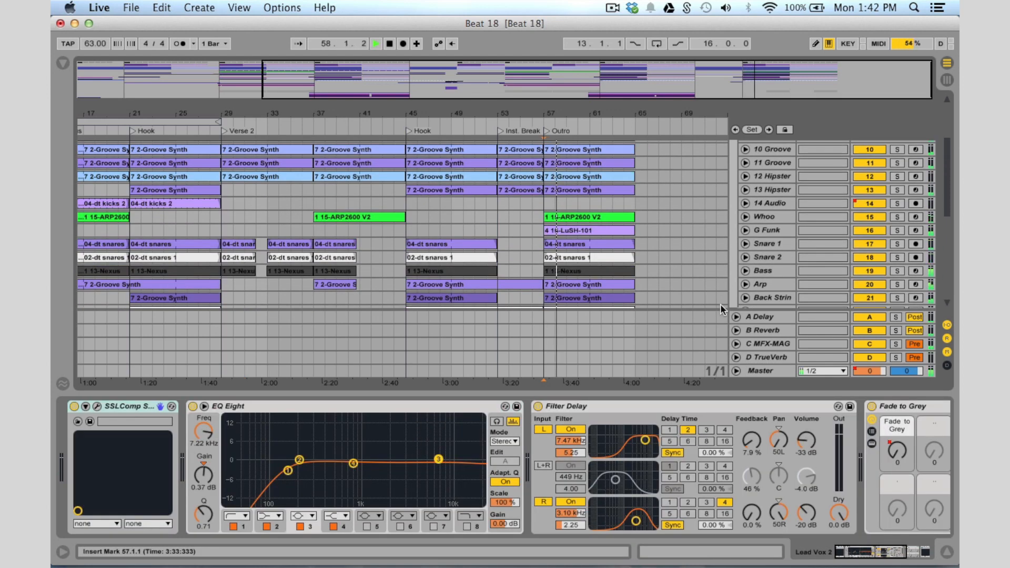
pyautogui.scroll(-5, 682, 227)
pyautogui.scroll(-2, 683, 226)
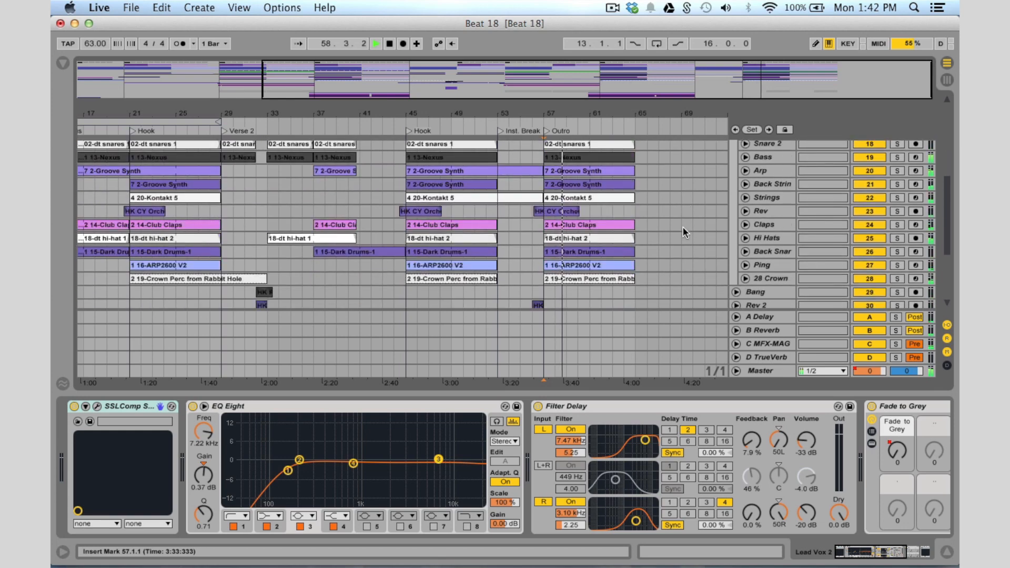
pyautogui.scroll(-2, 683, 227)
pyautogui.scroll(-7, 683, 226)
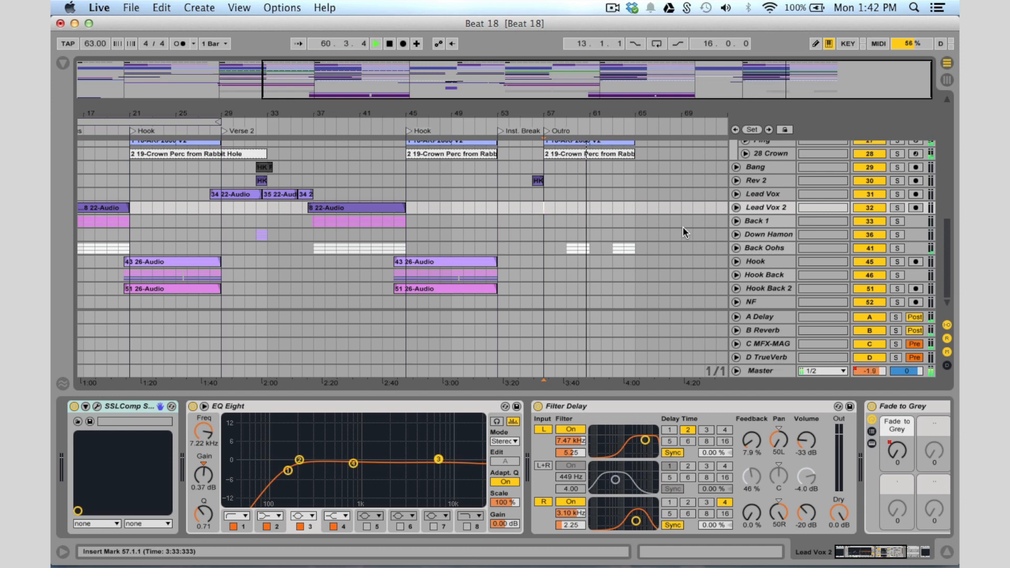
# Step: Show the Master track's volume automation and devices, stop playback, and delete the C6 Stereo plug-in from the Master
pyautogui.click(736, 371)
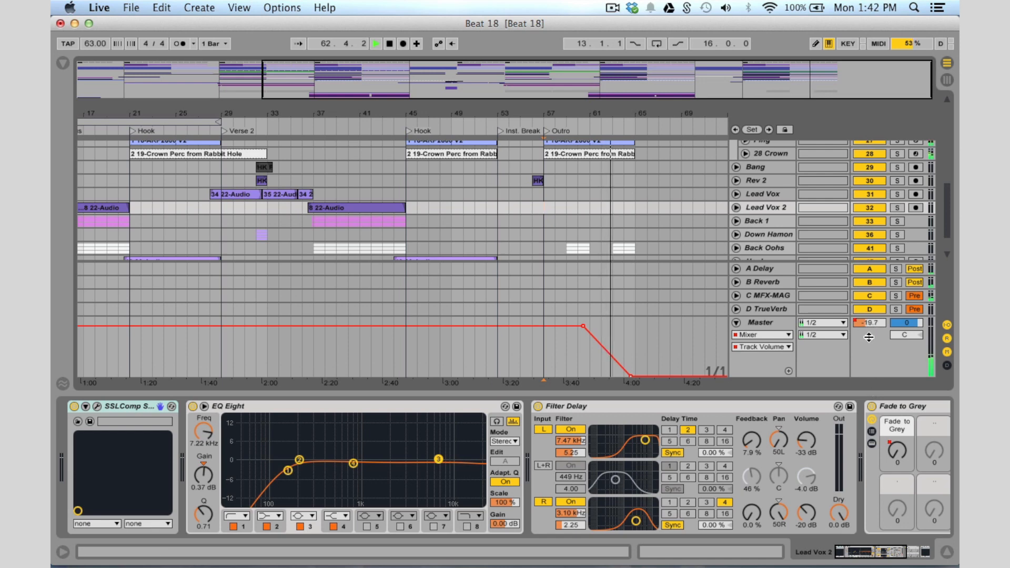
pyautogui.click(760, 322)
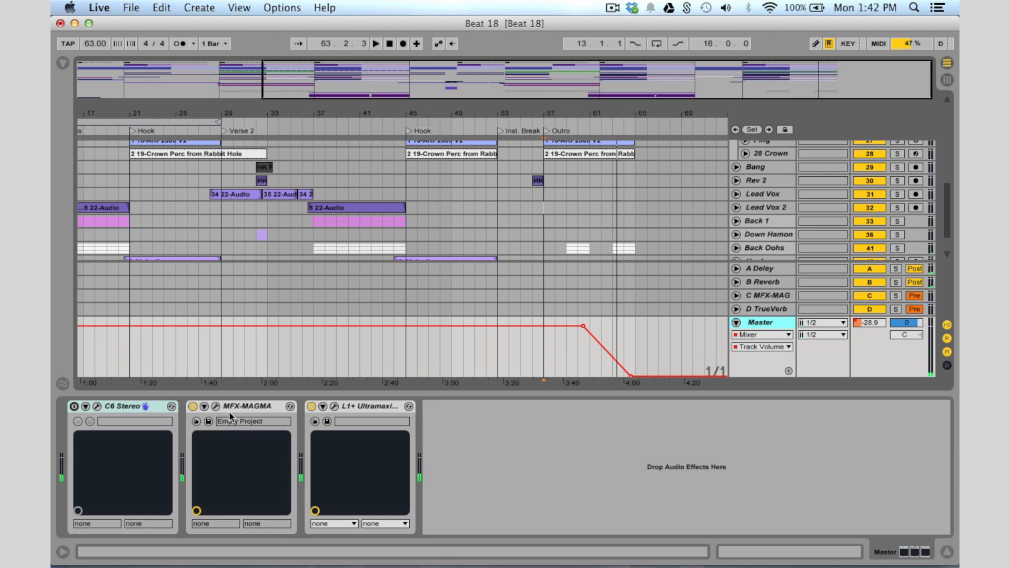
pyautogui.click(122, 406)
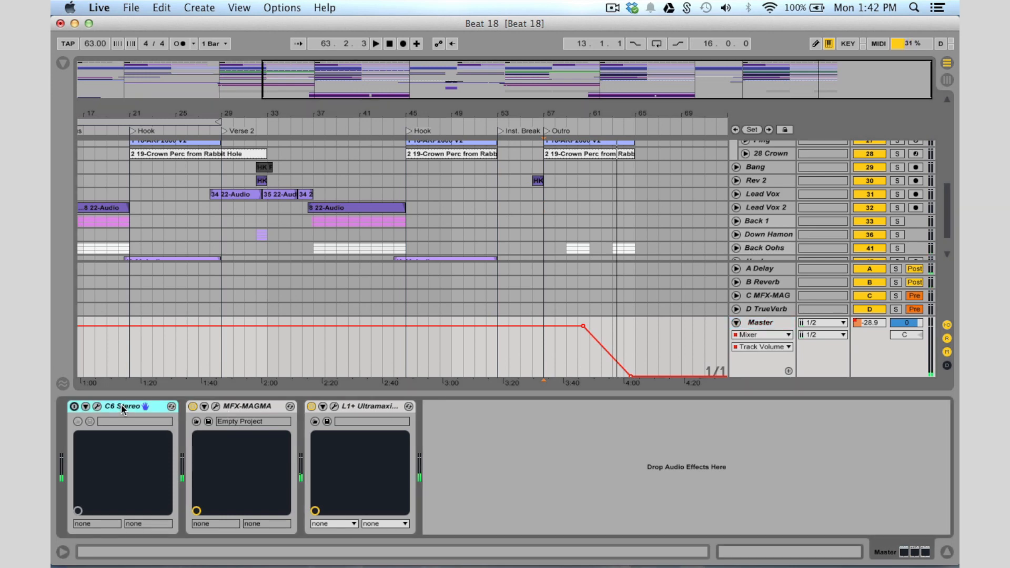
pyautogui.press('Delete')
# Step: Inspect the MFX-MAGMA and L1+ Ultramaximizer plug-in windows on the Master track, closing each one
pyautogui.click(86, 407)
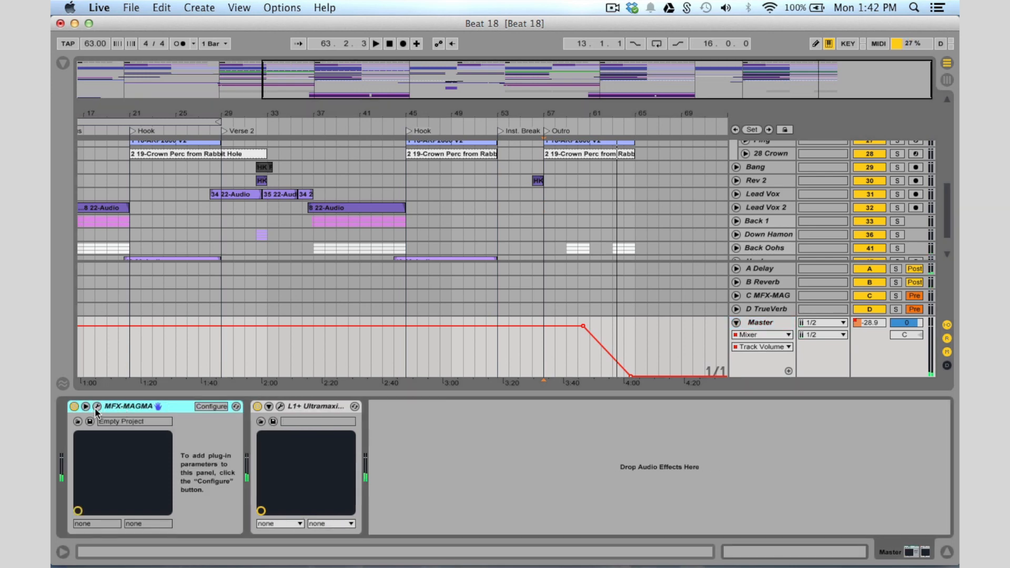
pyautogui.click(96, 407)
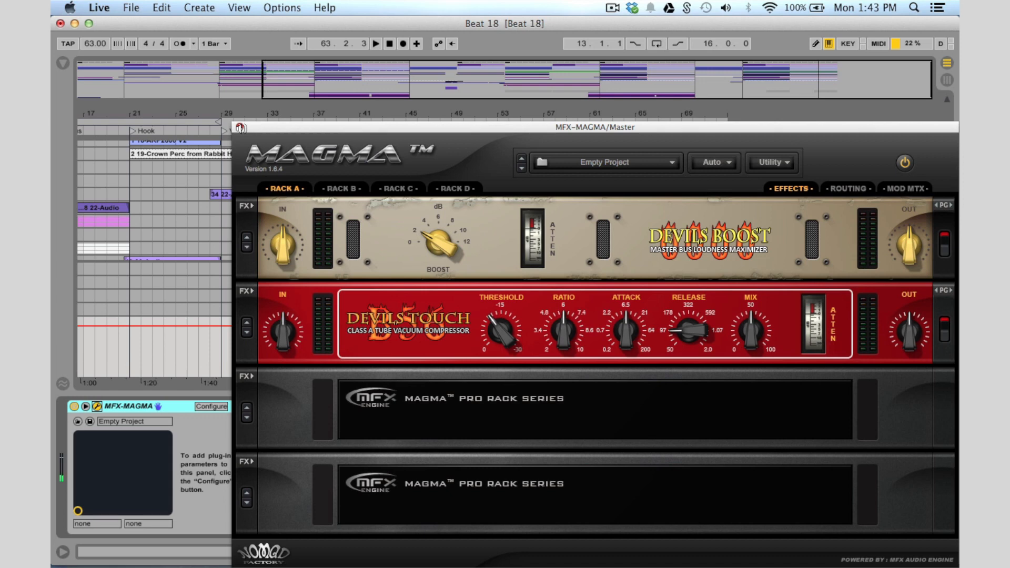
pyautogui.click(240, 128)
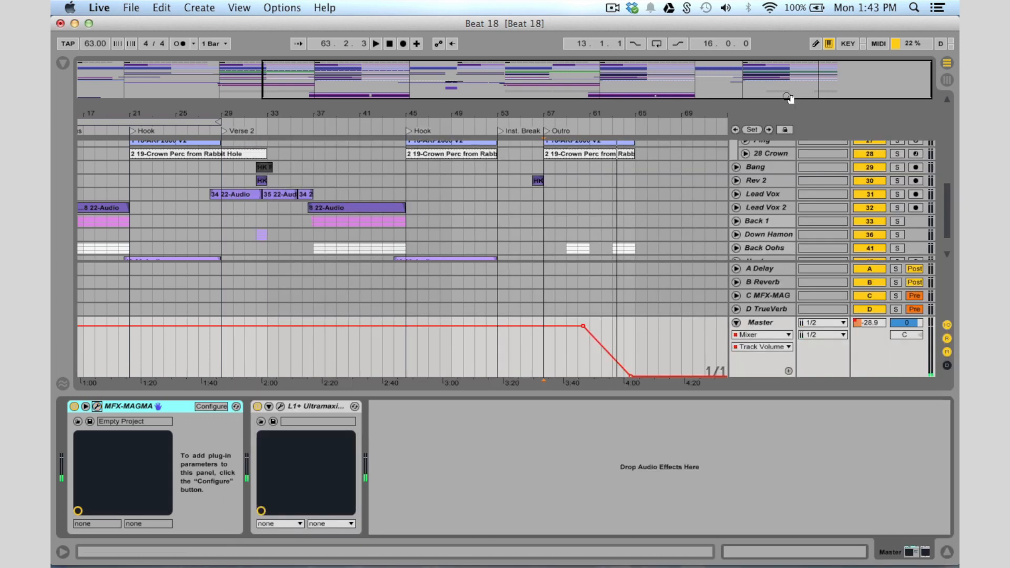
pyautogui.click(293, 407)
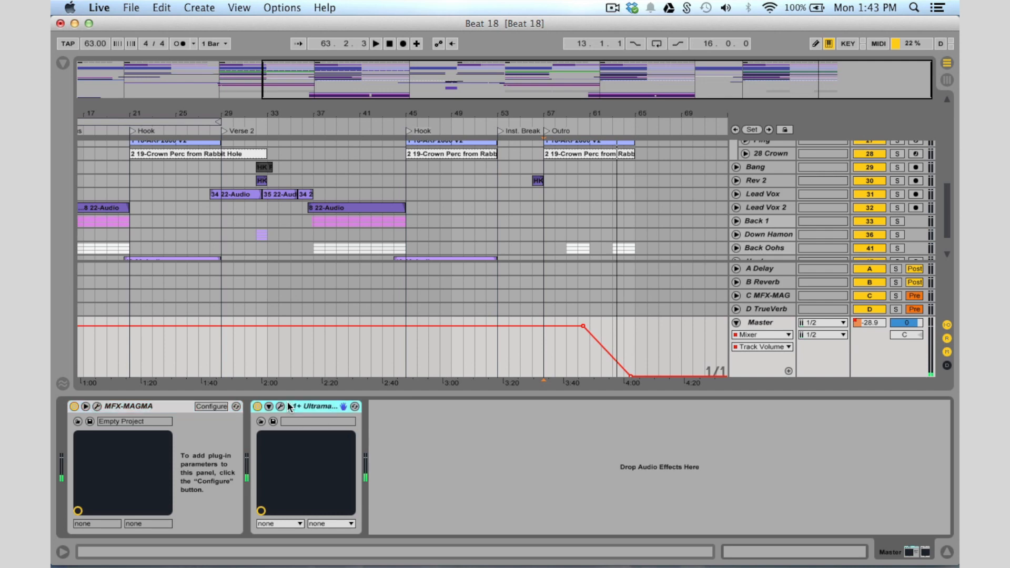
pyautogui.click(280, 406)
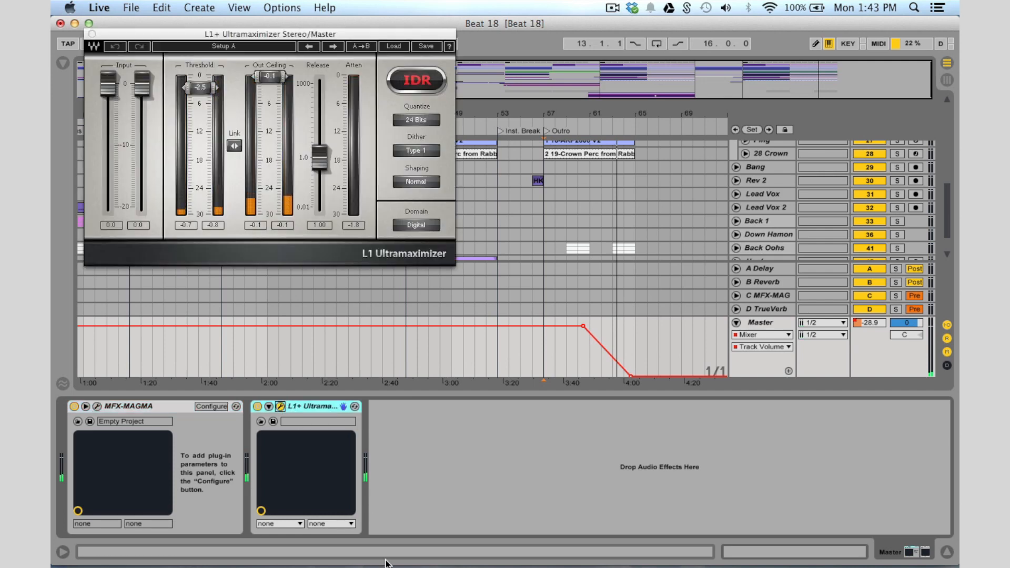
pyautogui.click(92, 35)
# Step: Show the whole song with the Master track and Music group folded and the device view hidden
pyautogui.moveTo(464, 93); pyautogui.dragTo(464, 71)
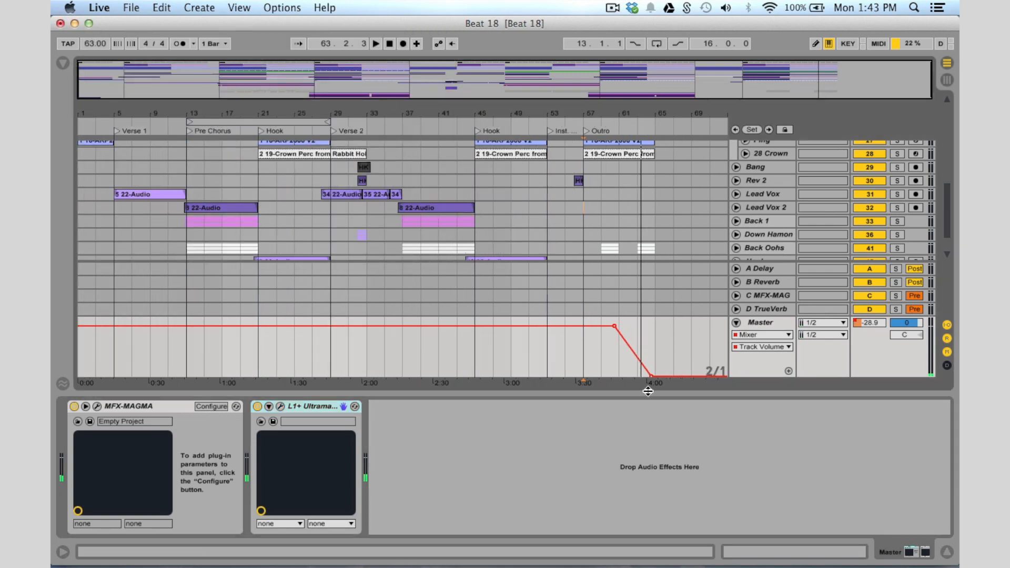
pyautogui.click(736, 323)
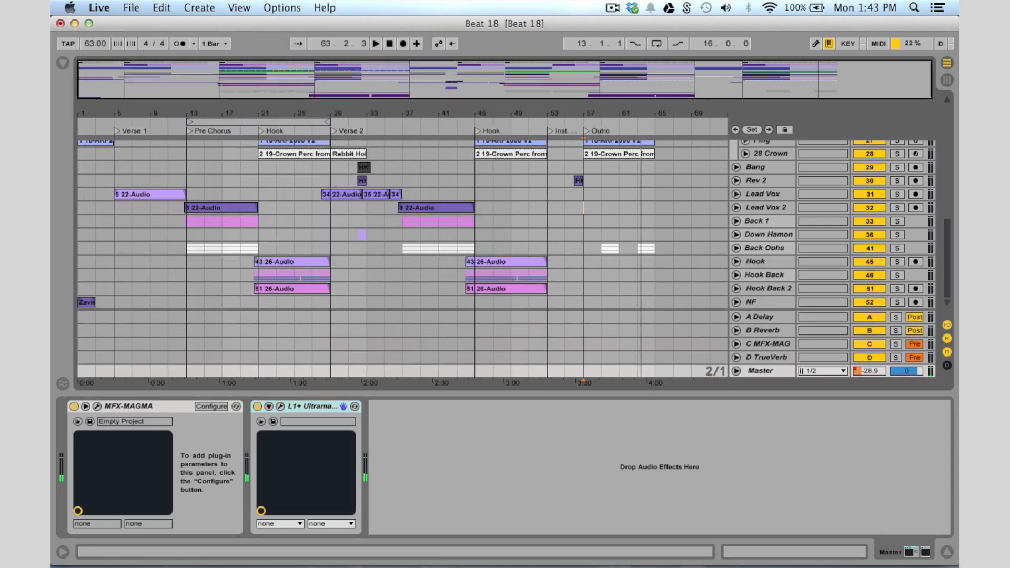
pyautogui.scroll(10, 444, 274)
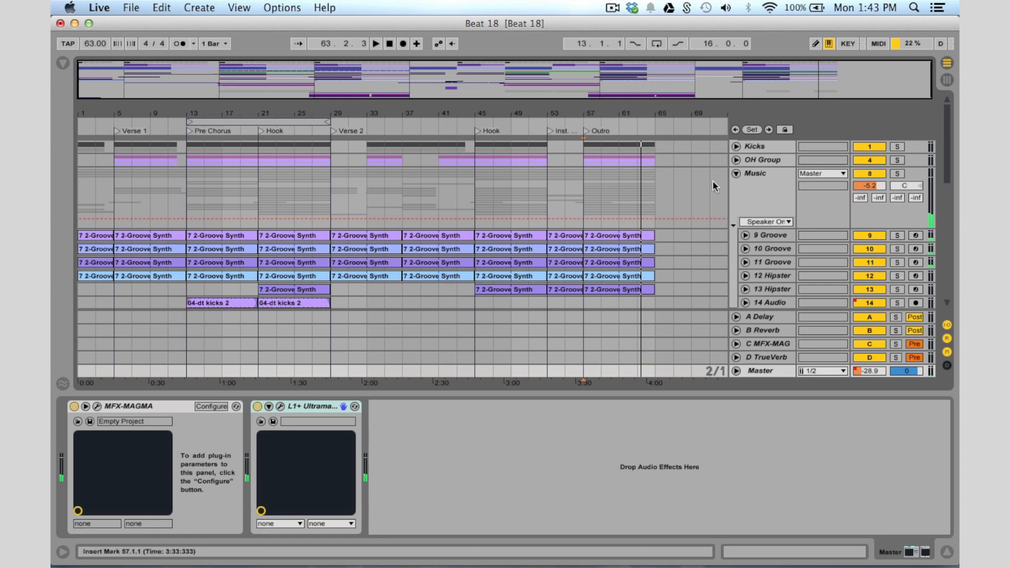
pyautogui.click(737, 174)
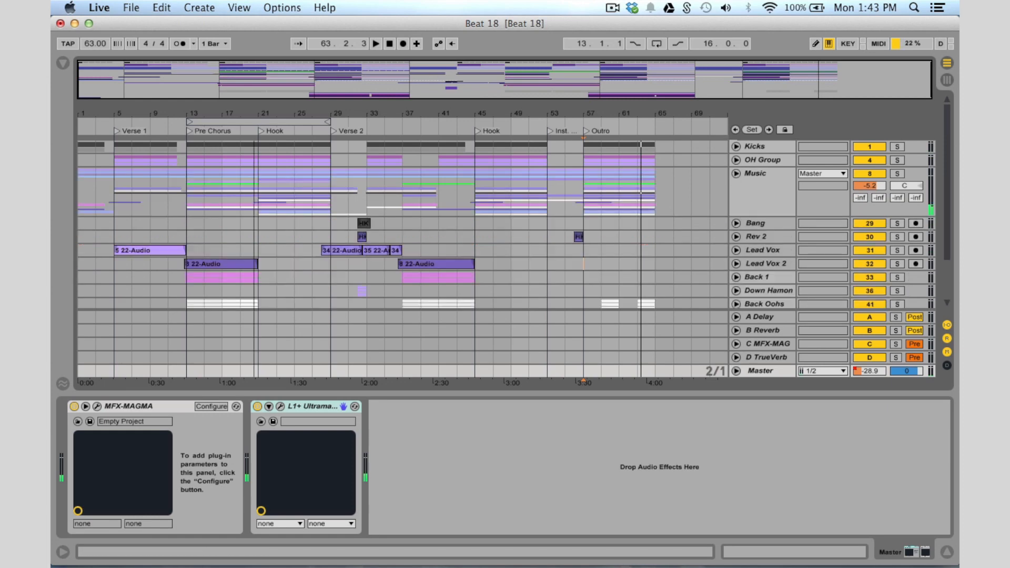
pyautogui.moveTo(423, 392); pyautogui.dragTo(430, 566)
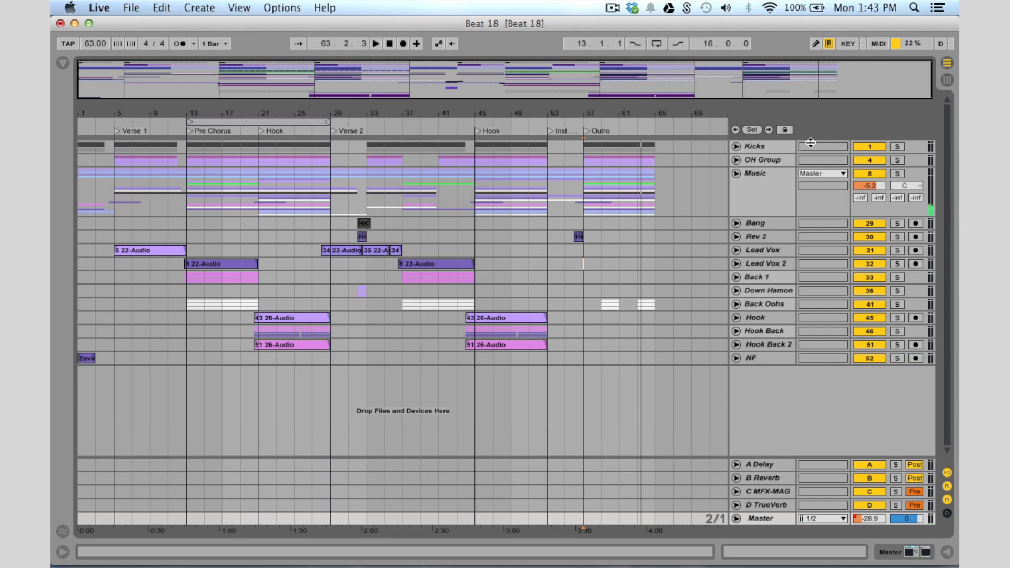
# Step: Look inside the Back 1 and Down Harmonies groups, folding each one again
pyautogui.click(738, 277)
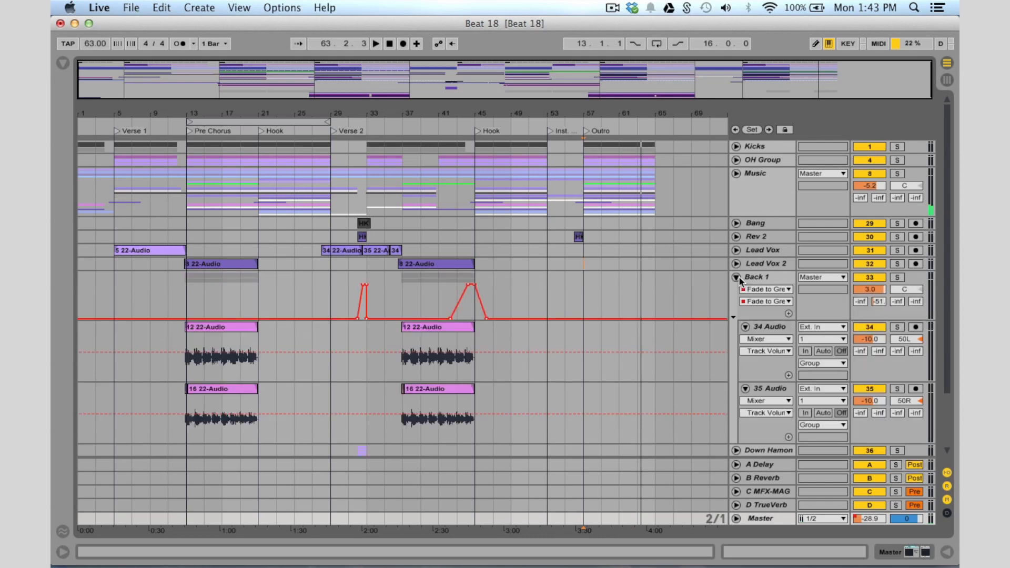
pyautogui.click(737, 276)
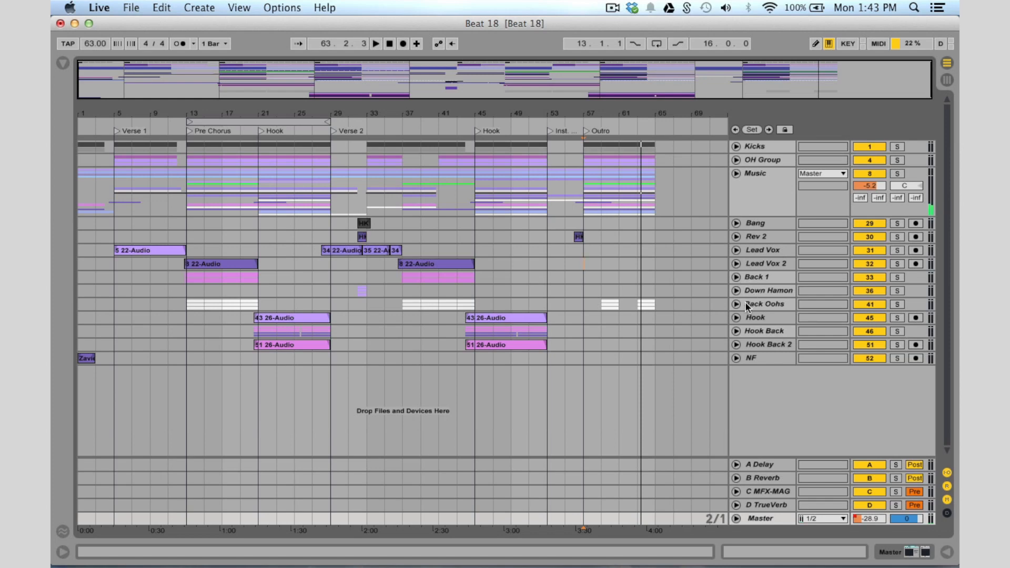
pyautogui.click(734, 261)
pyautogui.click(735, 261)
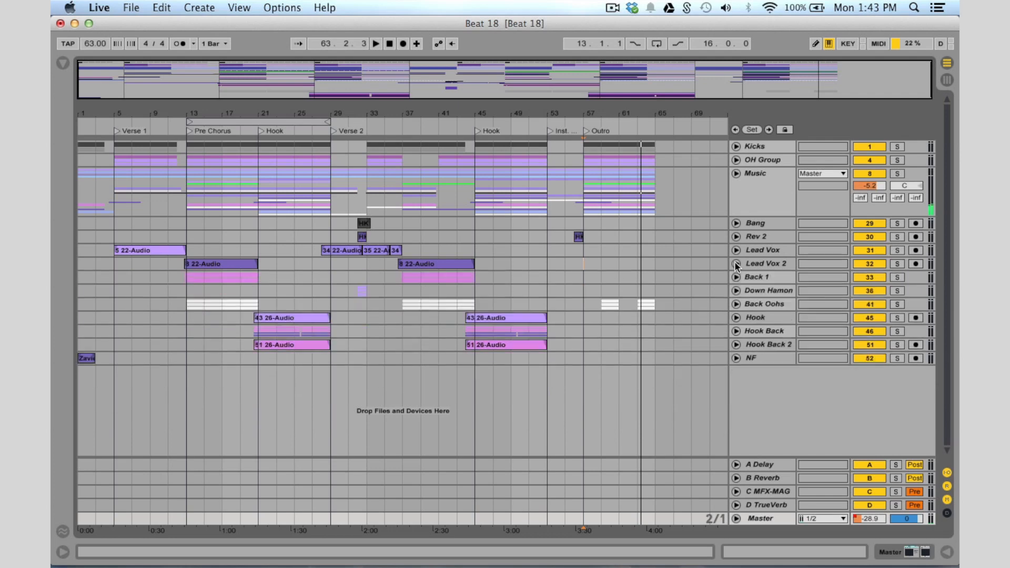
pyautogui.click(734, 290)
pyautogui.click(735, 289)
pyautogui.click(735, 290)
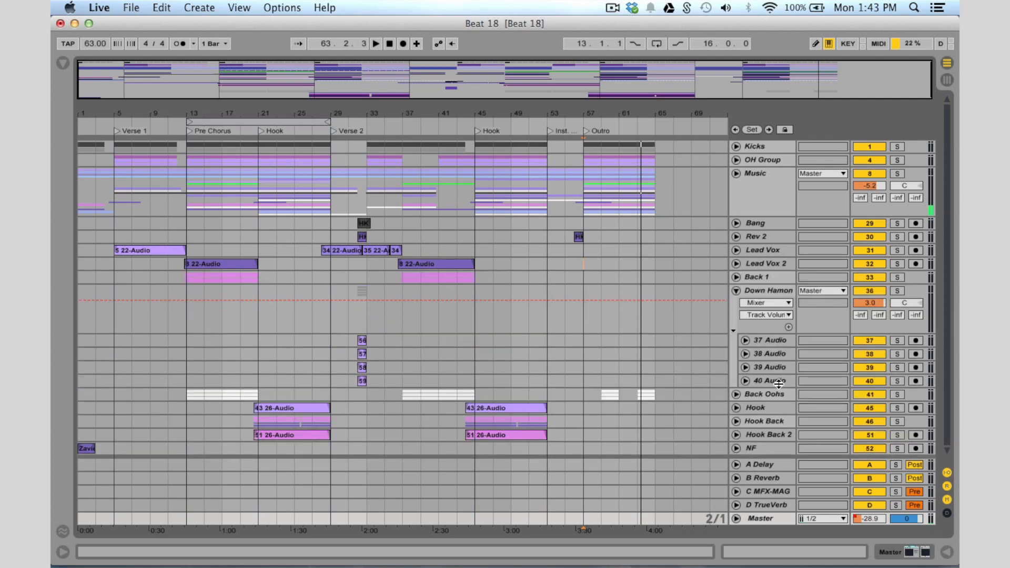
pyautogui.click(735, 288)
# Step: Show the devices of Down Harmonies, Lead Vox, OH Group, Kicks and the C MFX-MAGMA return in turn
pyautogui.doubleClick(758, 291)
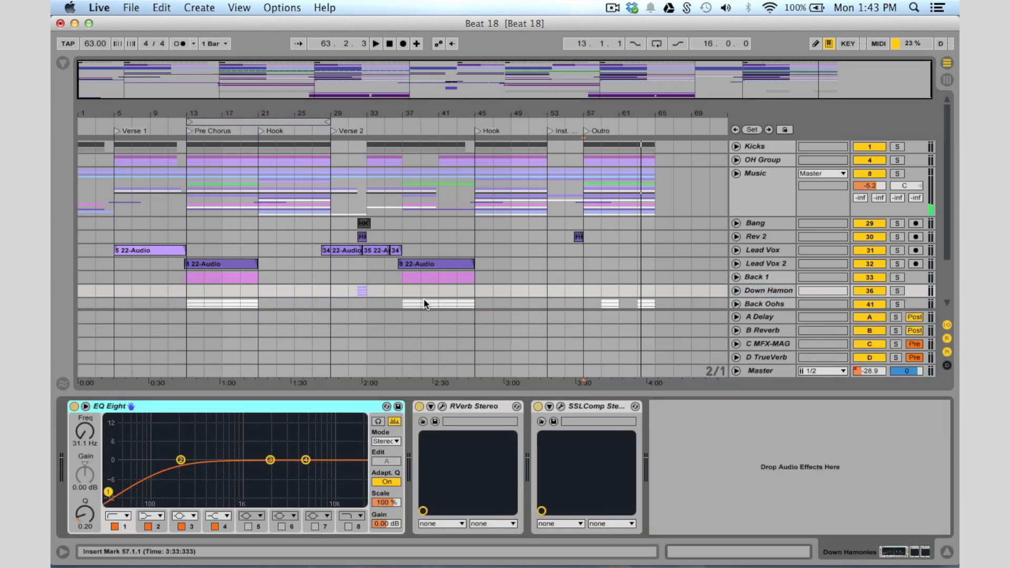
pyautogui.click(762, 250)
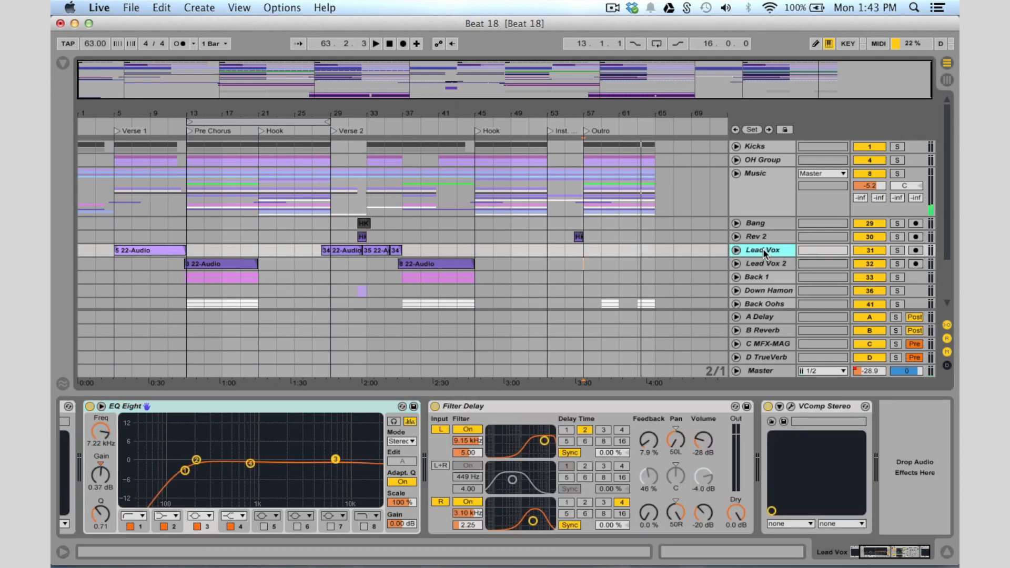
pyautogui.click(756, 164)
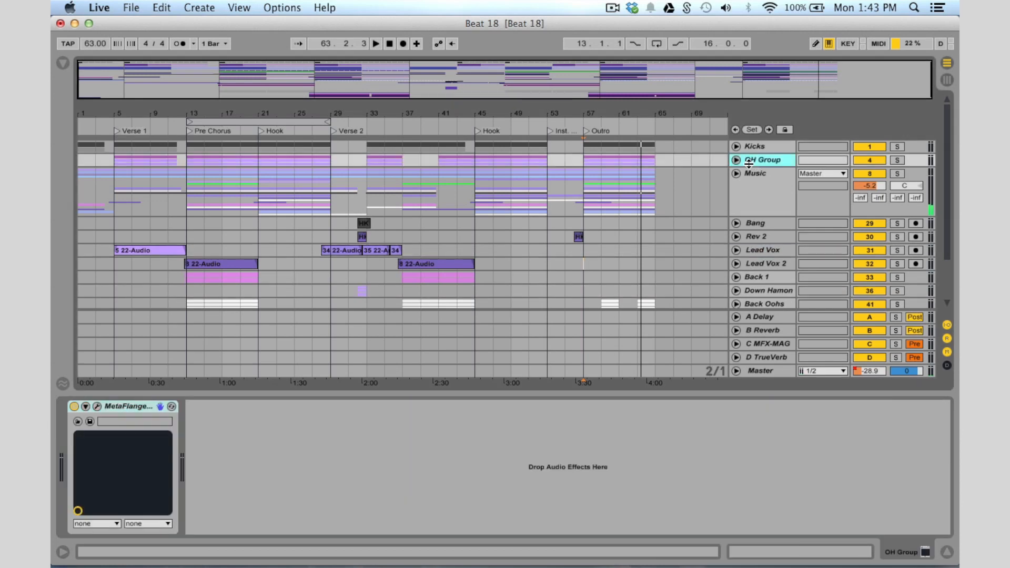
pyautogui.click(758, 147)
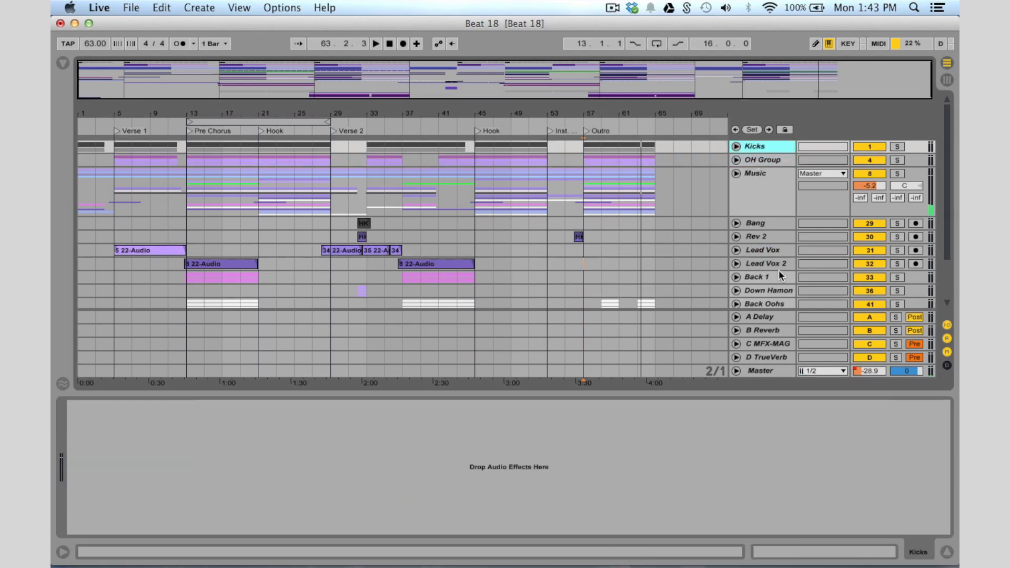
pyautogui.scroll(-2, 779, 270)
pyautogui.scroll(2, 778, 270)
pyautogui.click(767, 343)
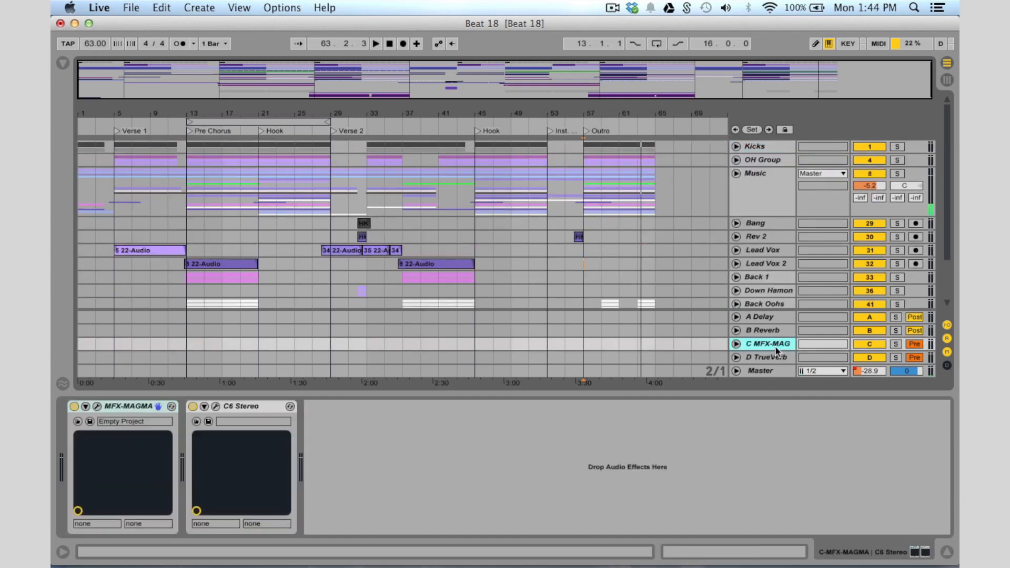
# Step: Look over the remaining vocal tracks and hide the device view to show the full track list
pyautogui.scroll(-3, 677, 315)
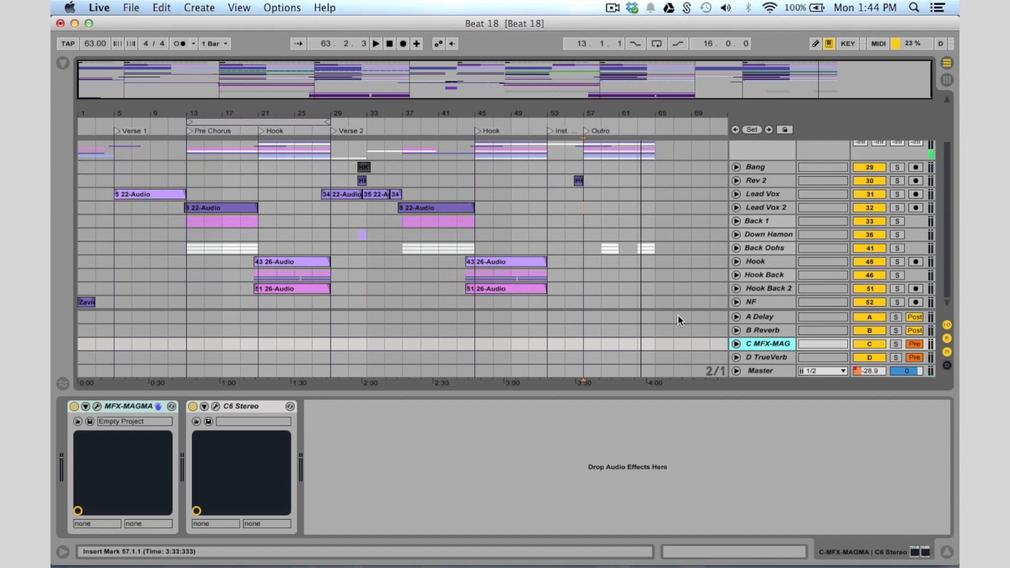
pyautogui.scroll(3, 678, 314)
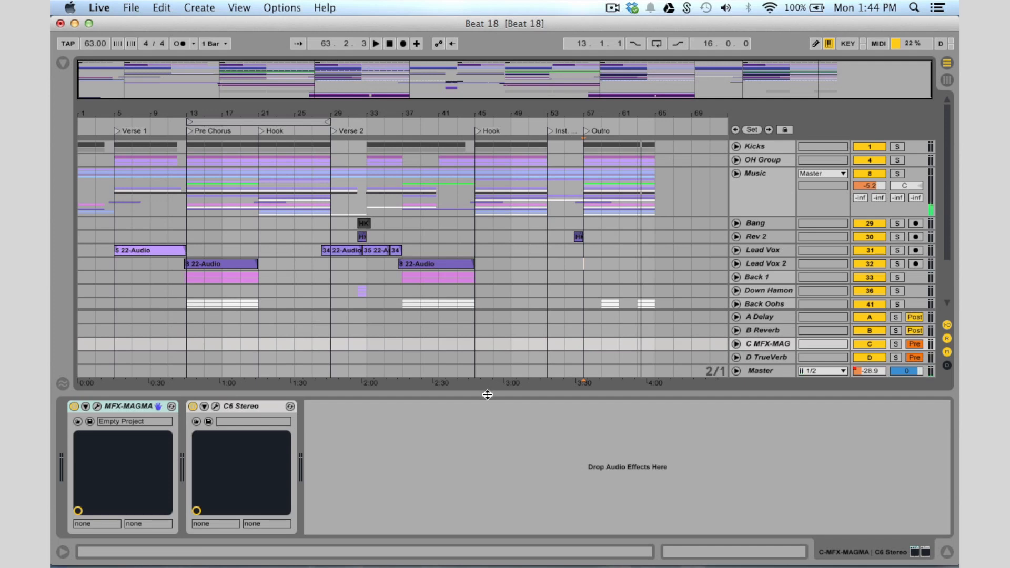
pyautogui.moveTo(488, 394); pyautogui.dragTo(493, 513)
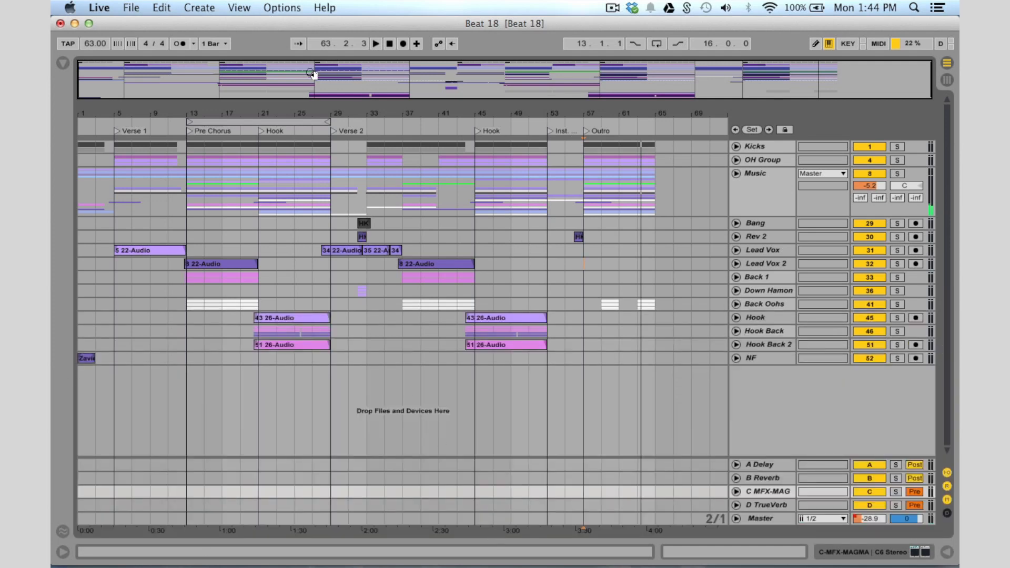